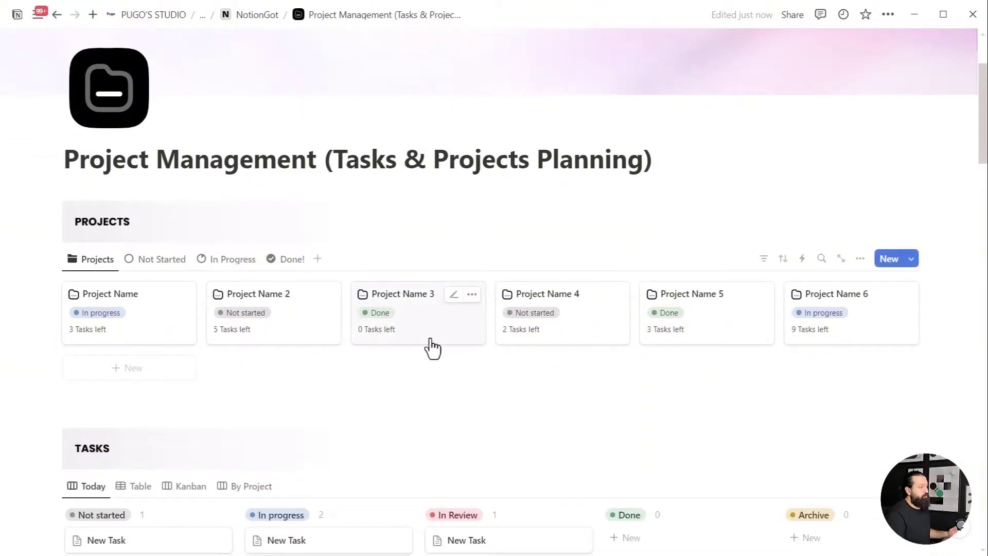
pyautogui.scroll(-4, 541, 350)
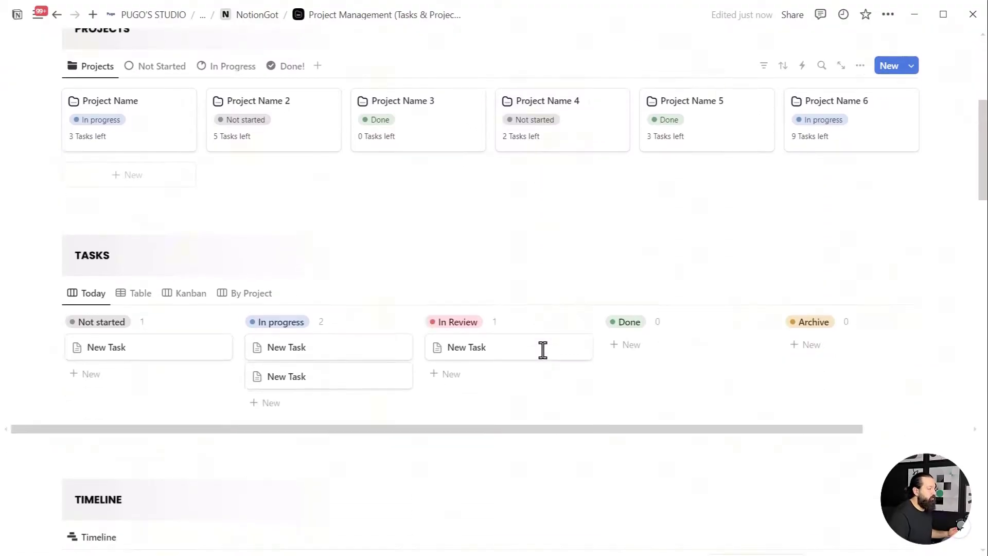
pyautogui.scroll(6, 544, 359)
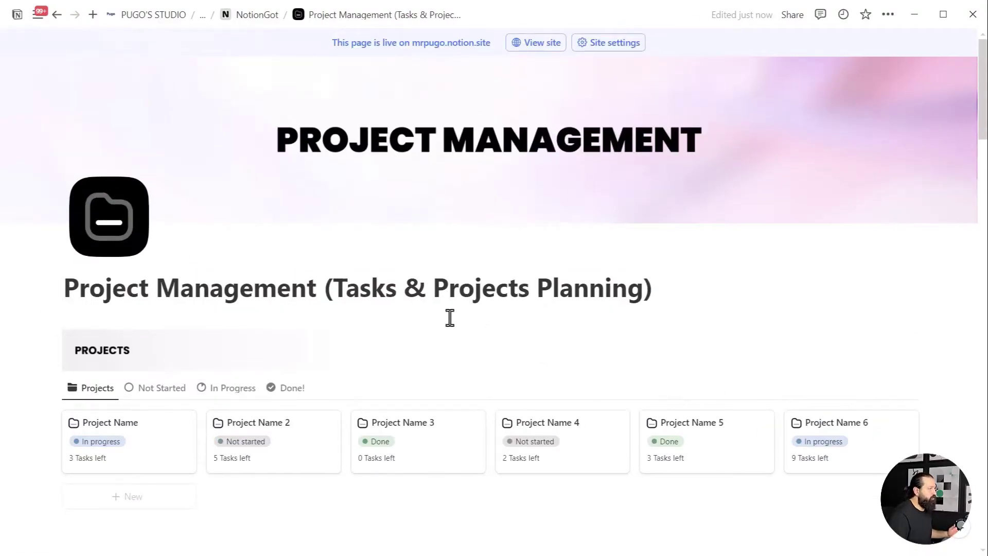
pyautogui.scroll(-14, 441, 315)
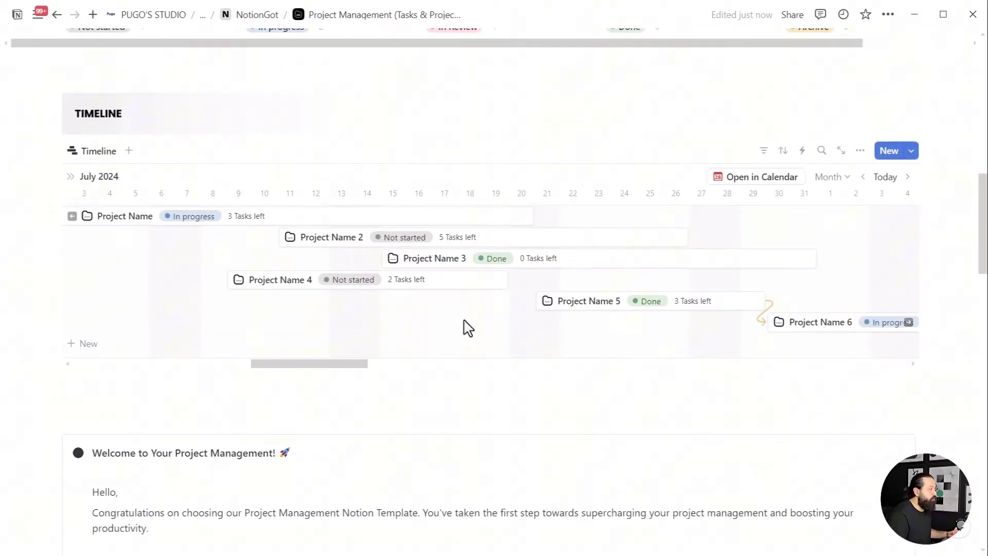
pyautogui.scroll(14, 468, 328)
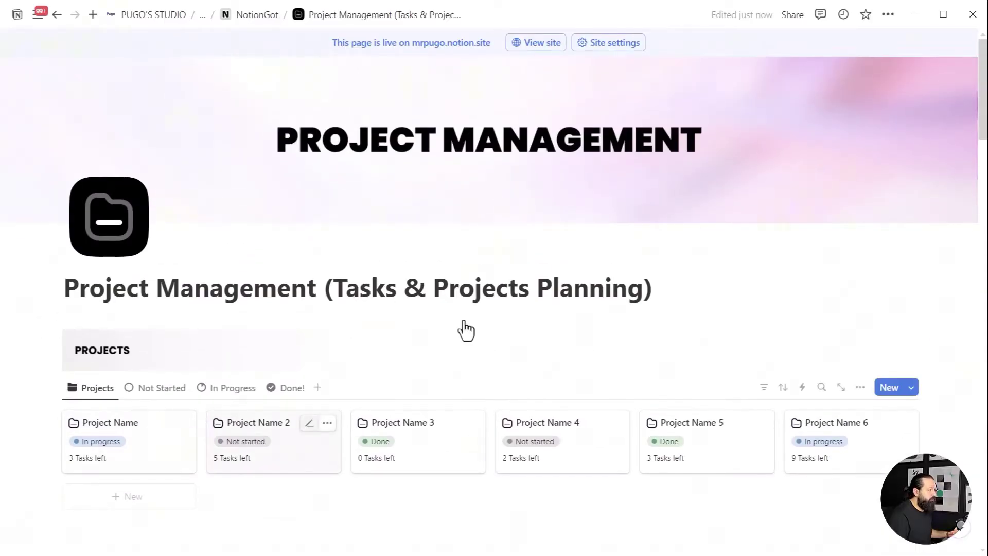
pyautogui.click(164, 389)
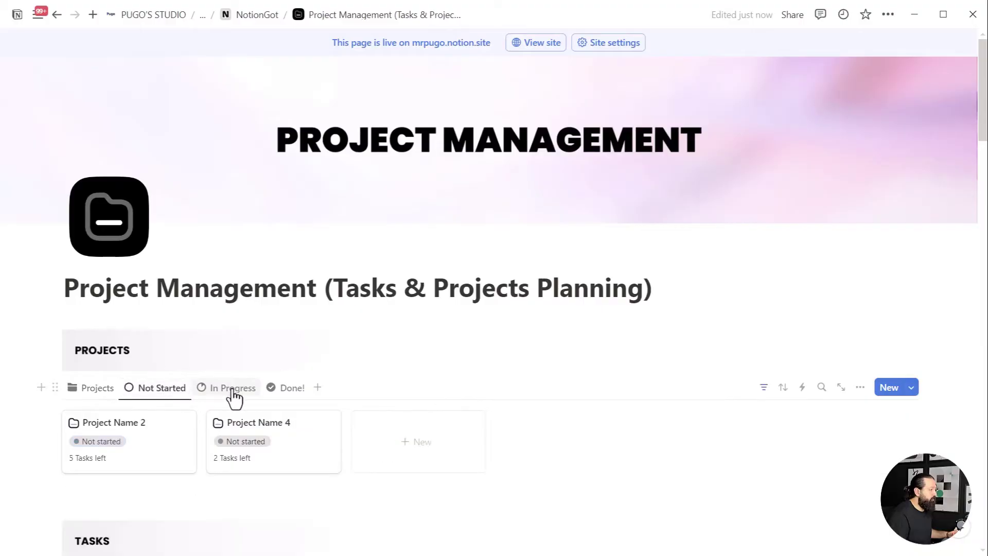
pyautogui.click(232, 390)
pyautogui.click(290, 389)
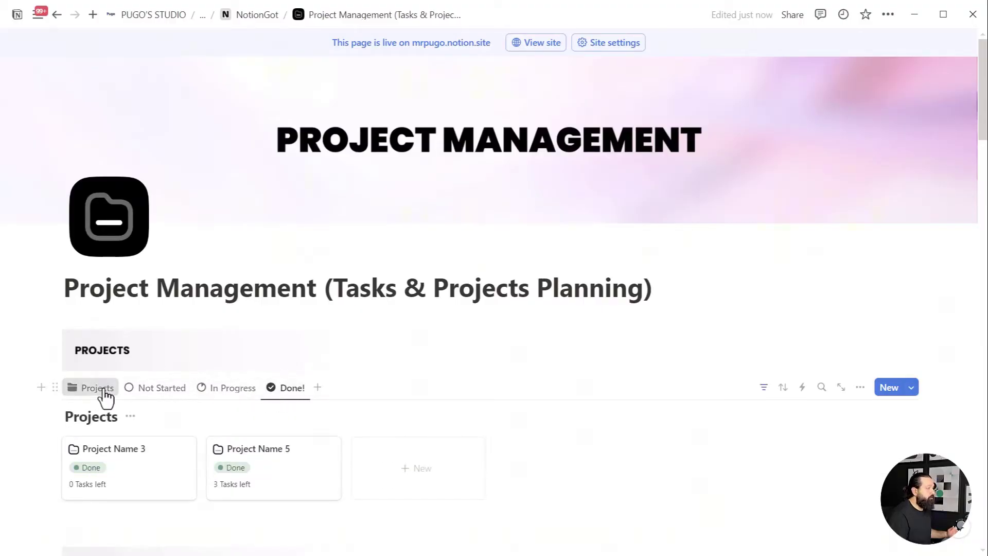
pyautogui.click(103, 390)
pyautogui.scroll(-5, 104, 397)
pyautogui.scroll(-2, 103, 396)
pyautogui.scroll(2, 103, 396)
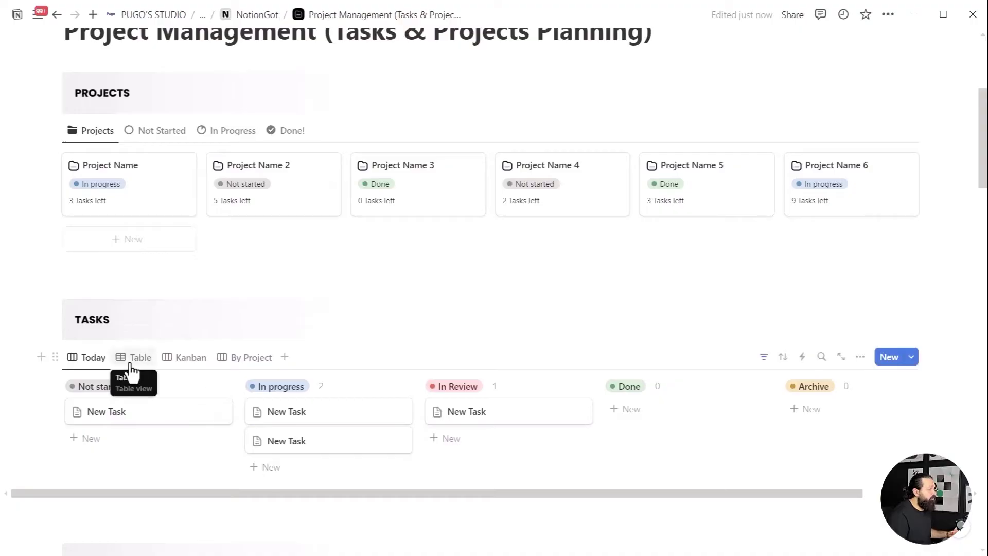
pyautogui.click(175, 366)
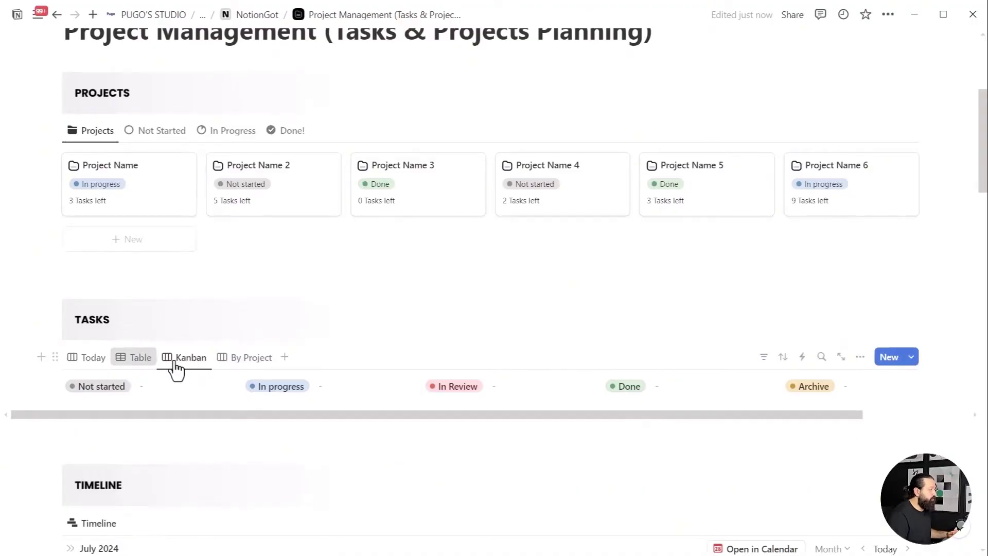
pyautogui.click(256, 361)
pyautogui.scroll(-4, 307, 386)
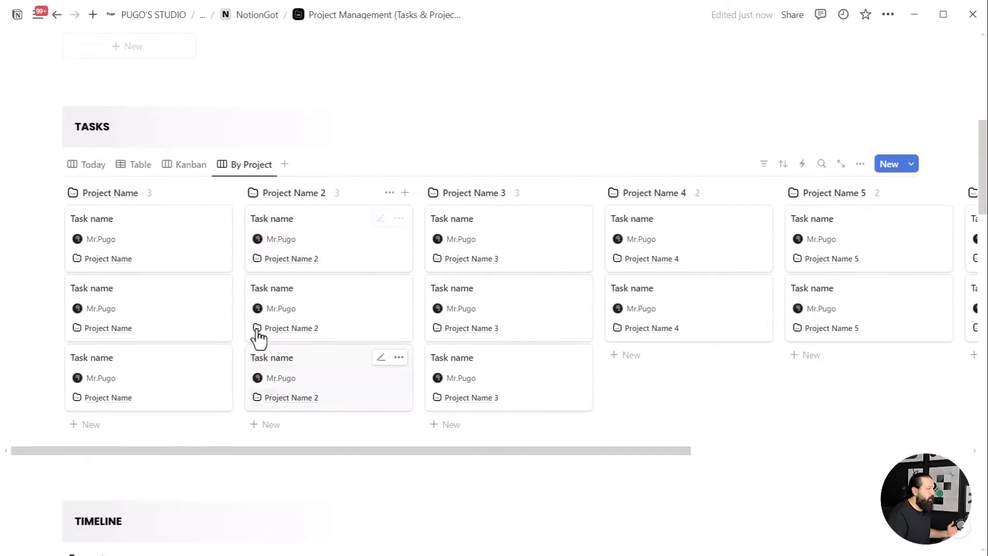
pyautogui.click(91, 172)
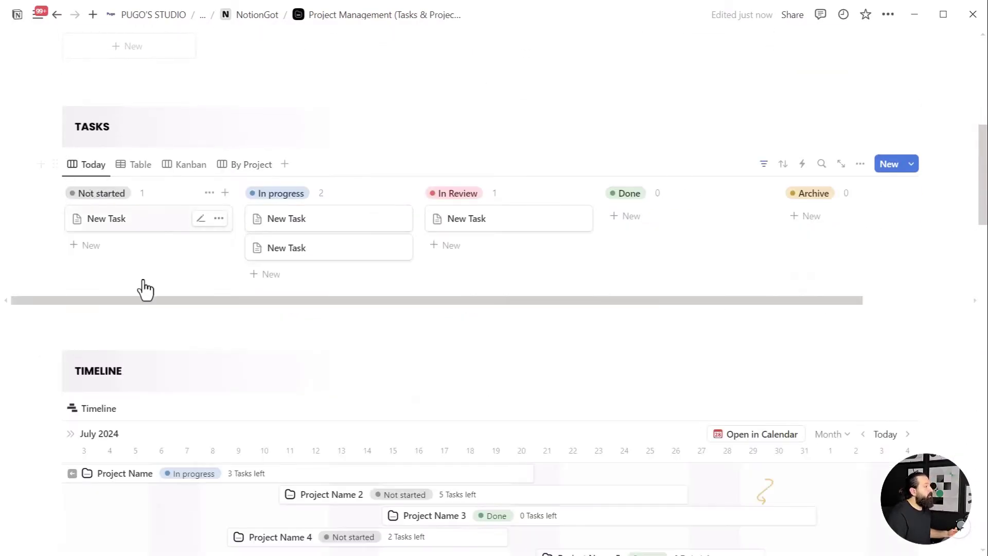
pyautogui.click(159, 314)
pyautogui.scroll(-4, 194, 335)
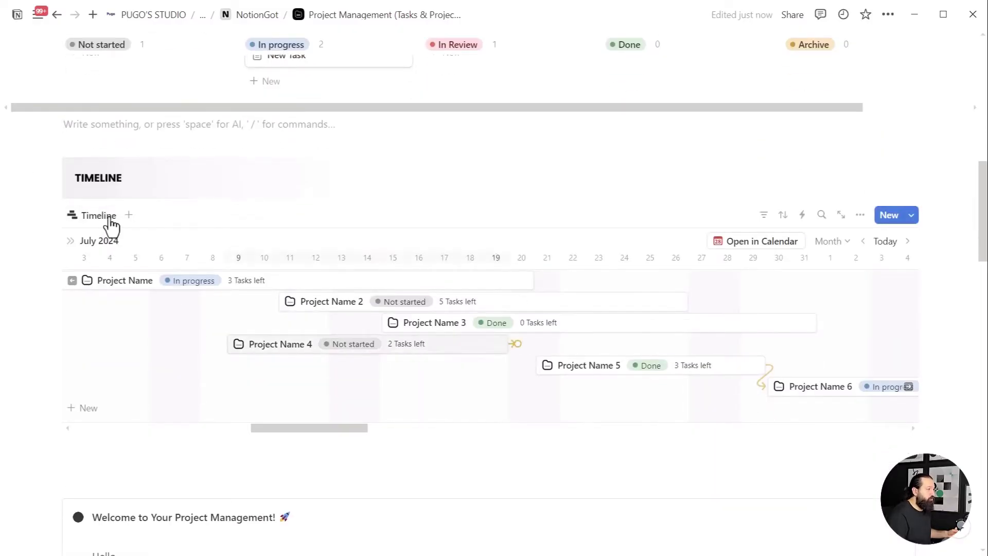
pyautogui.scroll(1, 210, 337)
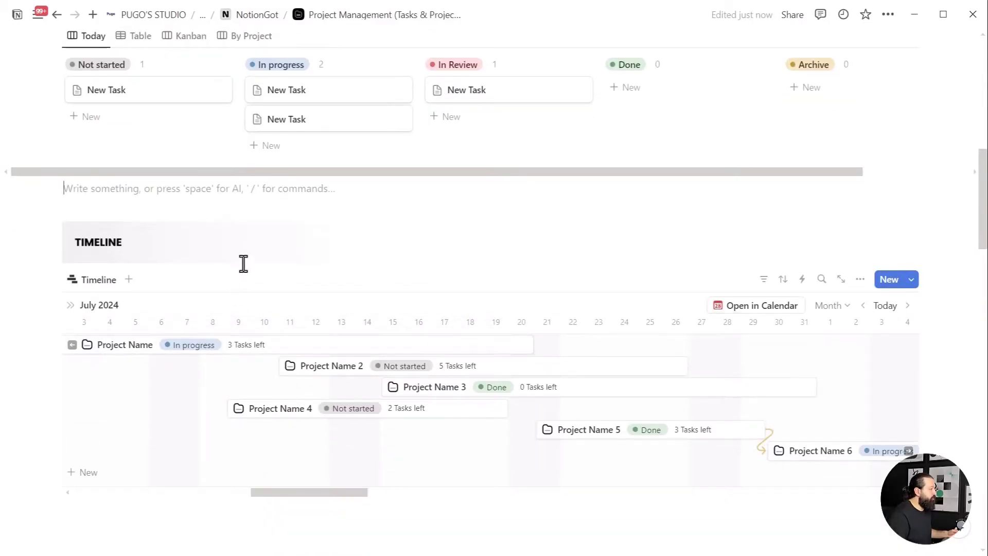
pyautogui.scroll(3, 247, 265)
pyautogui.scroll(5, 245, 252)
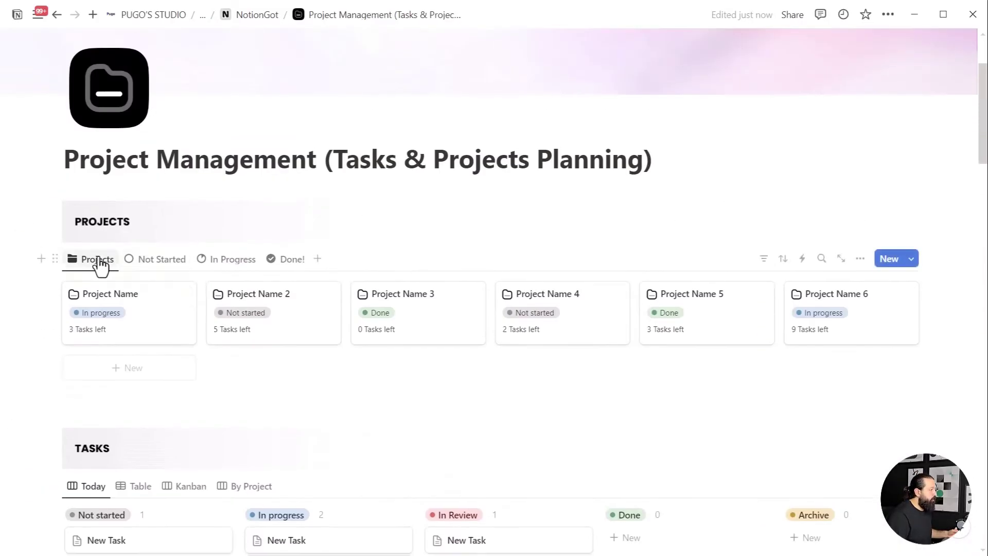
pyautogui.click(96, 259)
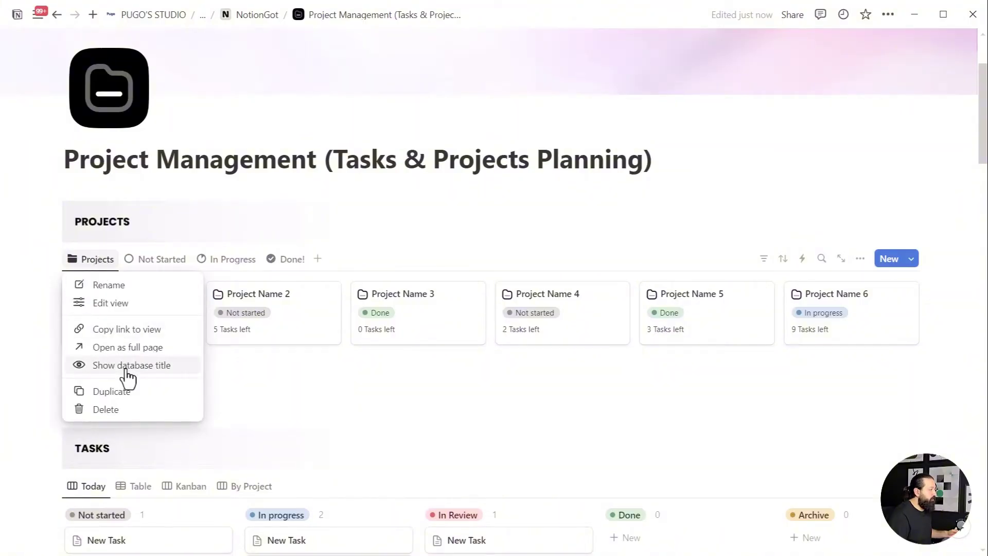
pyautogui.click(128, 366)
pyautogui.doubleClick(94, 287)
pyautogui.click(111, 286)
pyautogui.scroll(-1, 111, 296)
pyautogui.scroll(-4, 90, 278)
pyautogui.click(77, 255)
pyautogui.click(109, 361)
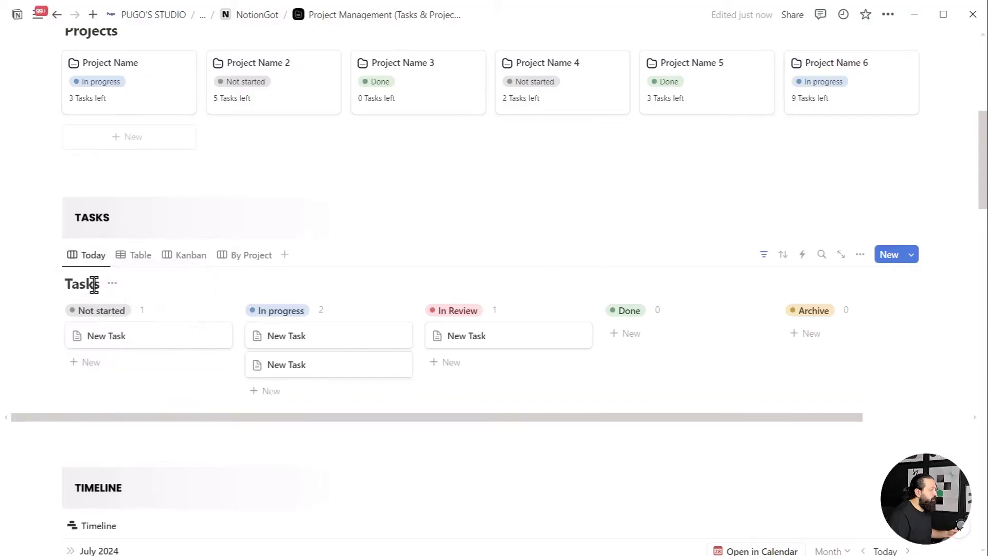
pyautogui.scroll(-5, 90, 282)
pyautogui.click(93, 203)
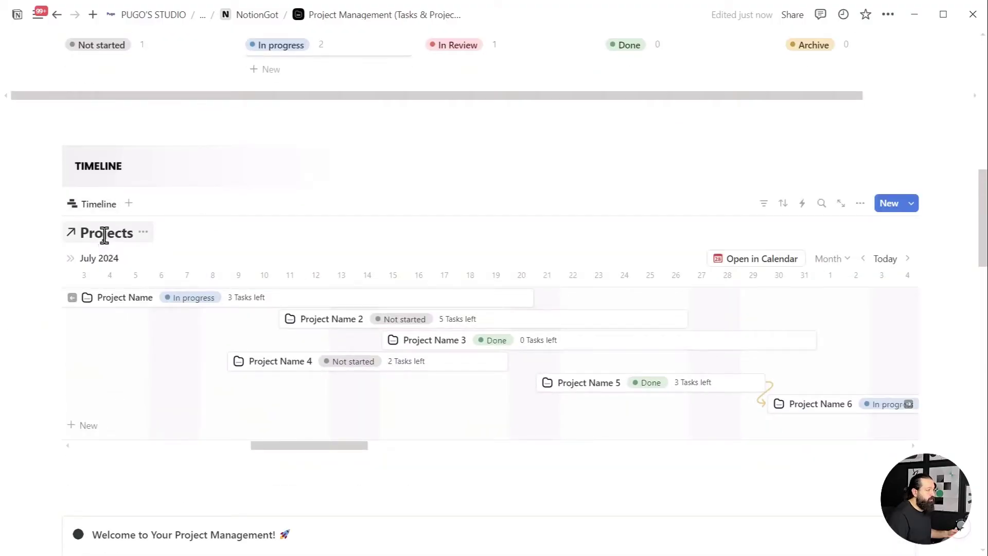
pyautogui.click(143, 233)
pyautogui.click(150, 304)
pyautogui.scroll(4, 153, 304)
pyautogui.scroll(4, 139, 314)
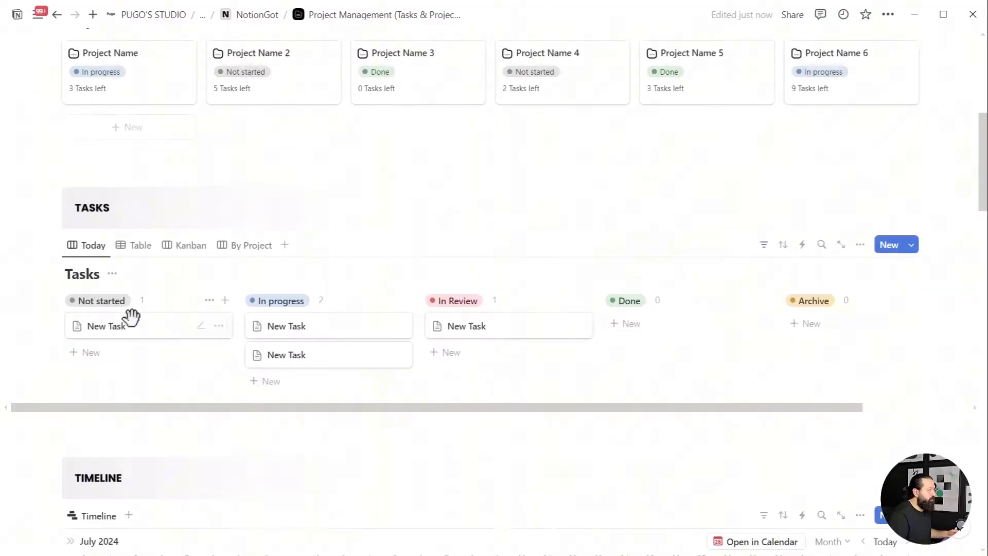
pyautogui.click(113, 352)
pyautogui.click(126, 416)
pyautogui.scroll(5, 125, 423)
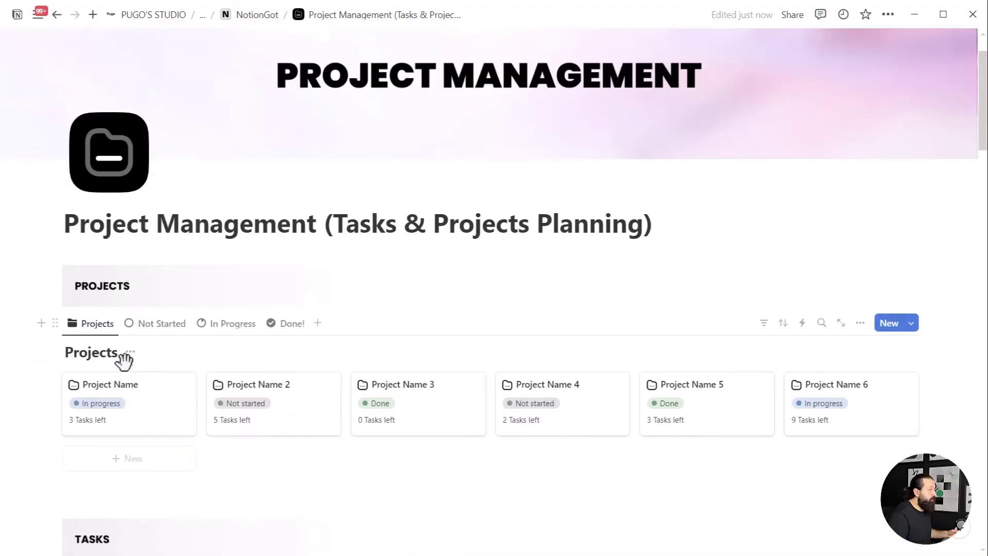
pyautogui.click(125, 359)
pyautogui.click(132, 418)
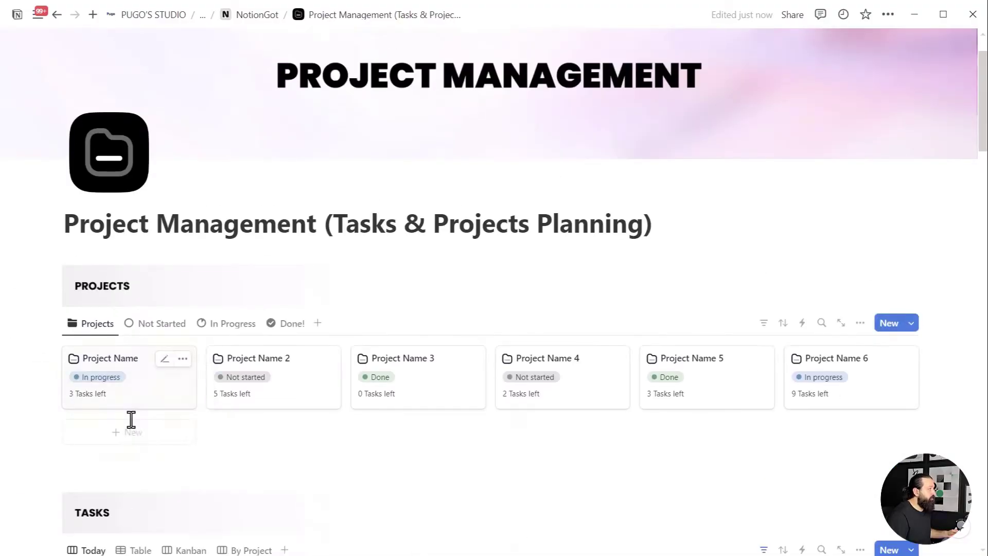
pyautogui.scroll(2, 82, 44)
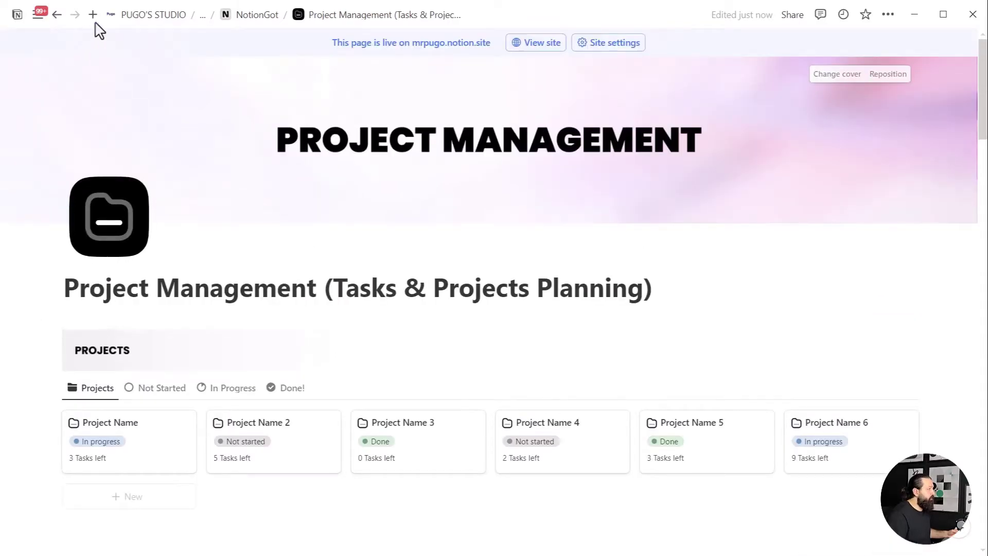
# - Create a new blank page titled 'Notion Project Management'
pyautogui.click(93, 16)
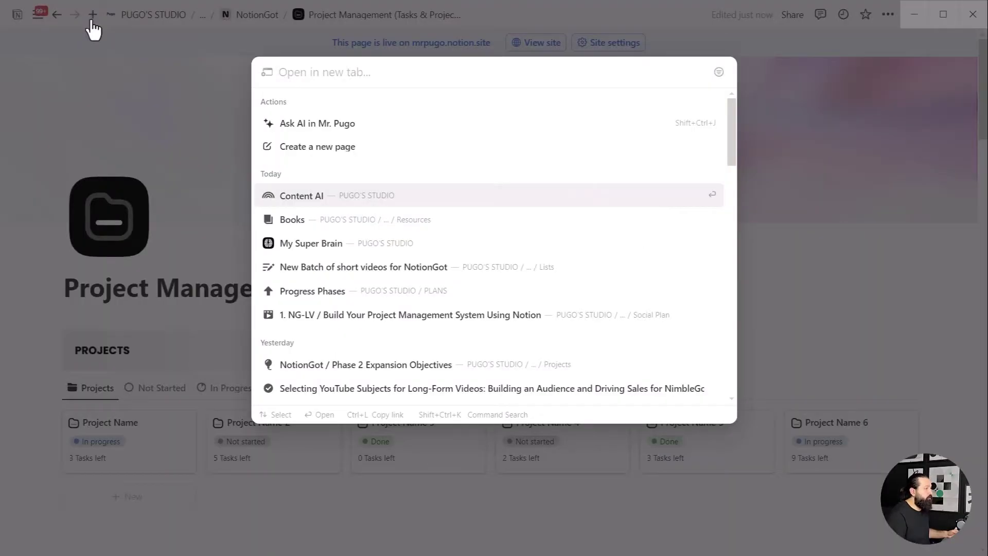
pyautogui.click(326, 152)
pyautogui.write('Notion Project Mabnage')
pyautogui.press('BackSpace')
pyautogui.press('BackSpace')
pyautogui.press('BackSpace')
pyautogui.press('BackSpace')
pyautogui.press('BackSpace')
pyautogui.write('nagement')
# - Insert a new gallery database below the title, with Page 1, Page 2 and Page 3 cards
pyautogui.press('Return')
pyautogui.write('/')
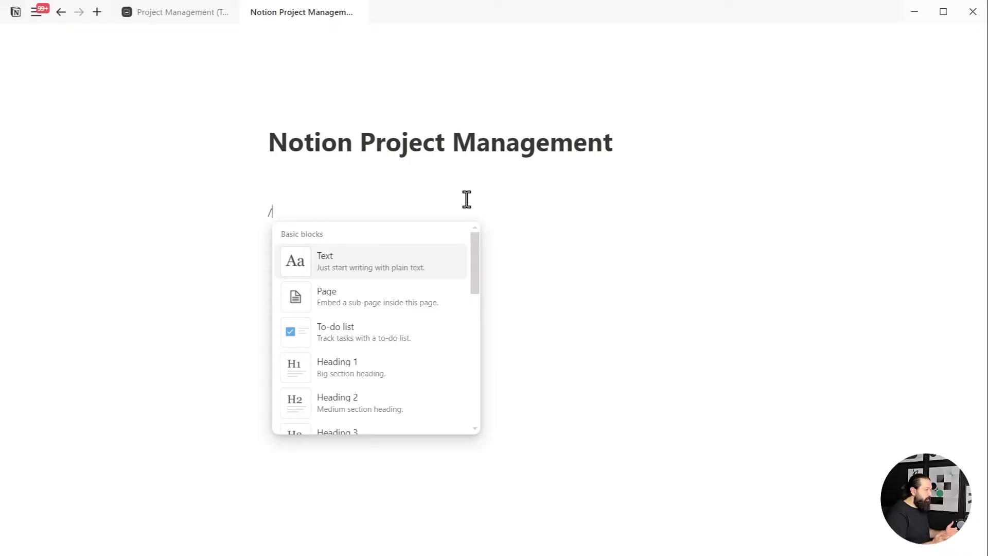
pyautogui.write('a')
pyautogui.press('BackSpace')
pyautogui.write('gall')
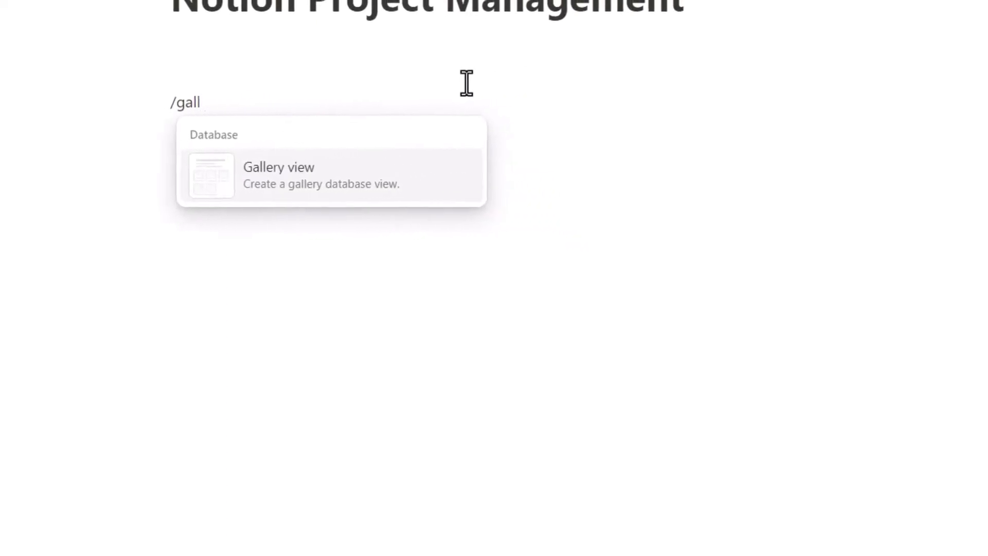
pyautogui.press('Return')
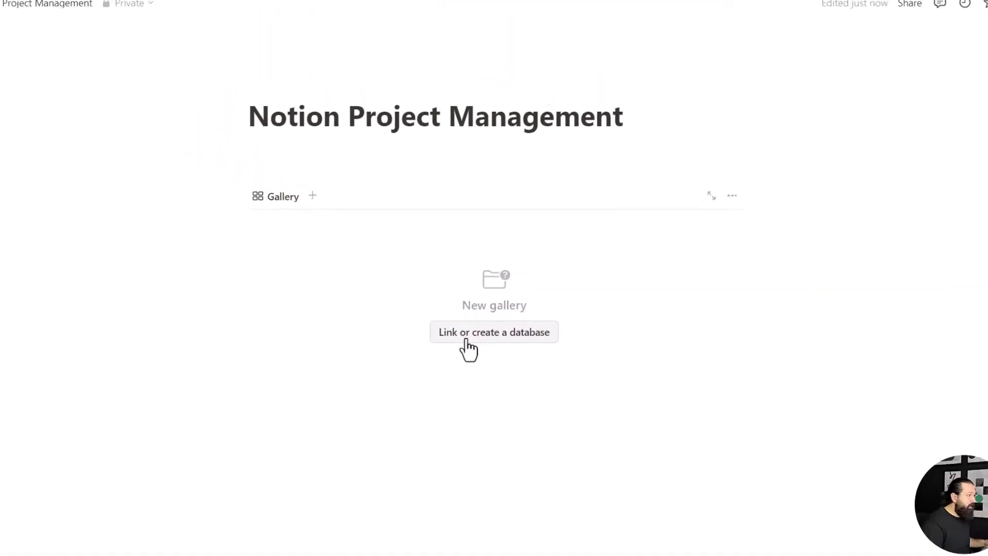
pyautogui.click(458, 304)
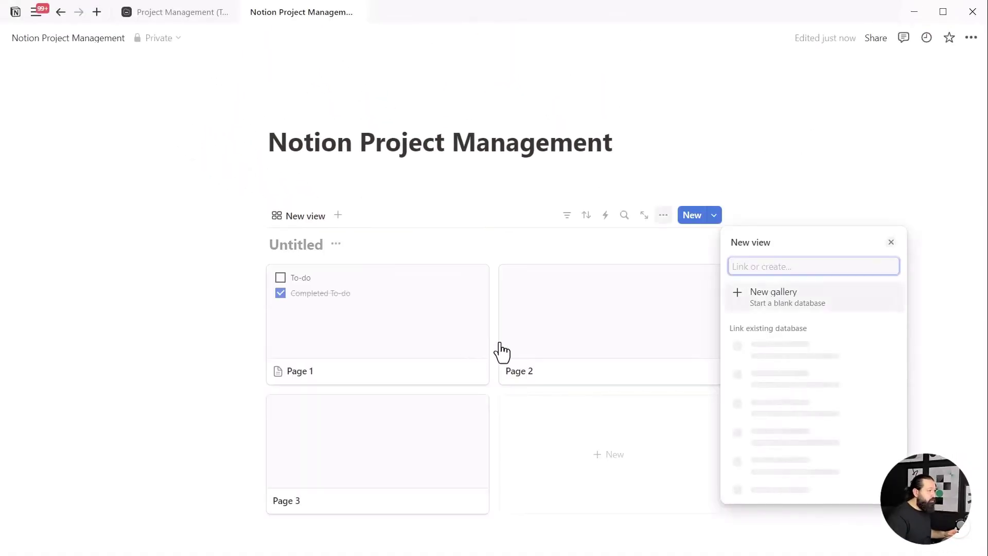
pyautogui.click(797, 308)
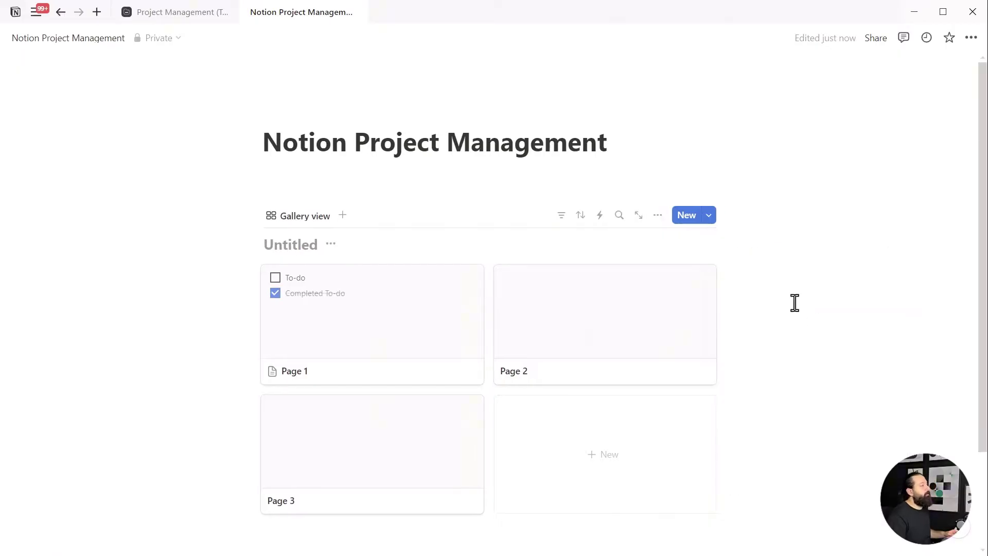
# - Set the gallery layout to small cards with no card preview, opening pages in Side peek
pyautogui.click(660, 218)
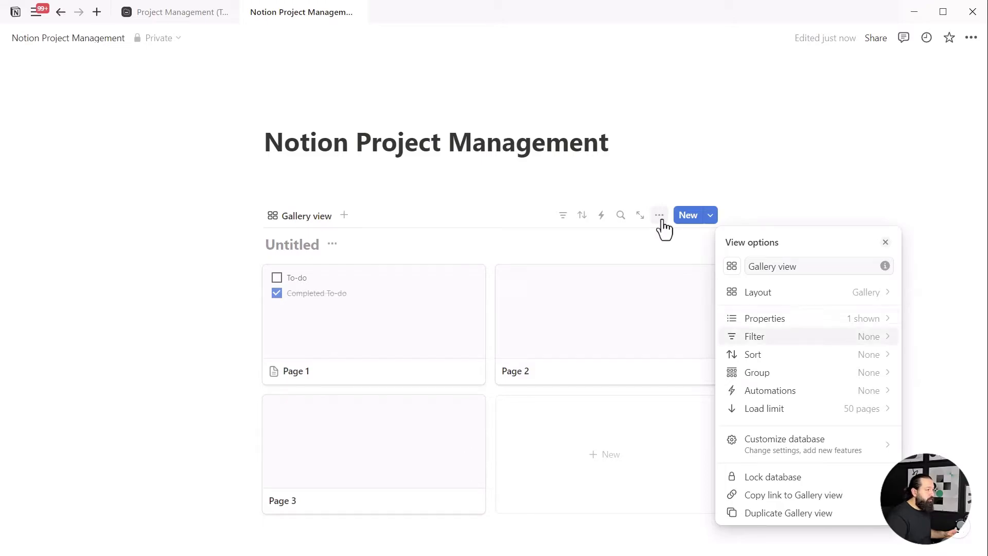
pyautogui.click(782, 293)
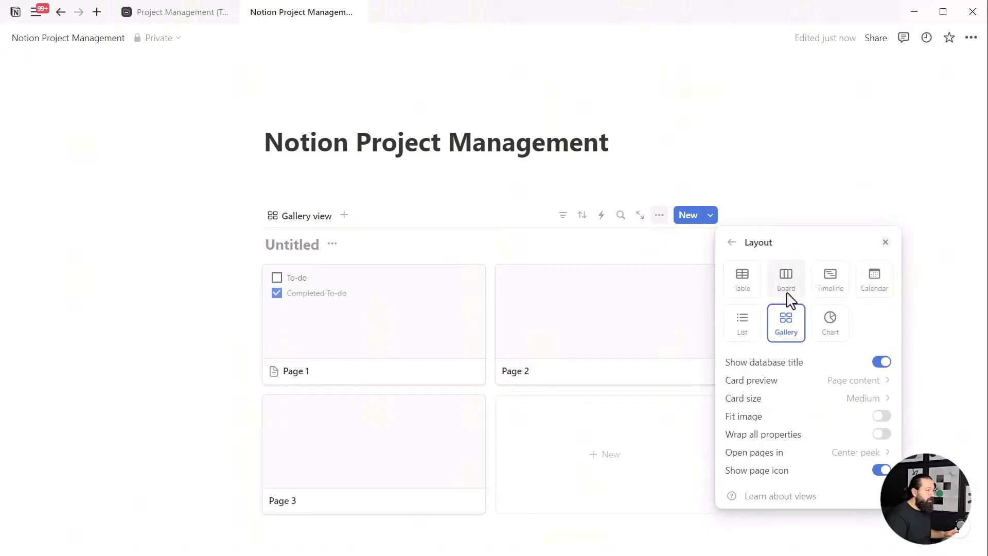
pyautogui.click(857, 399)
pyautogui.click(840, 421)
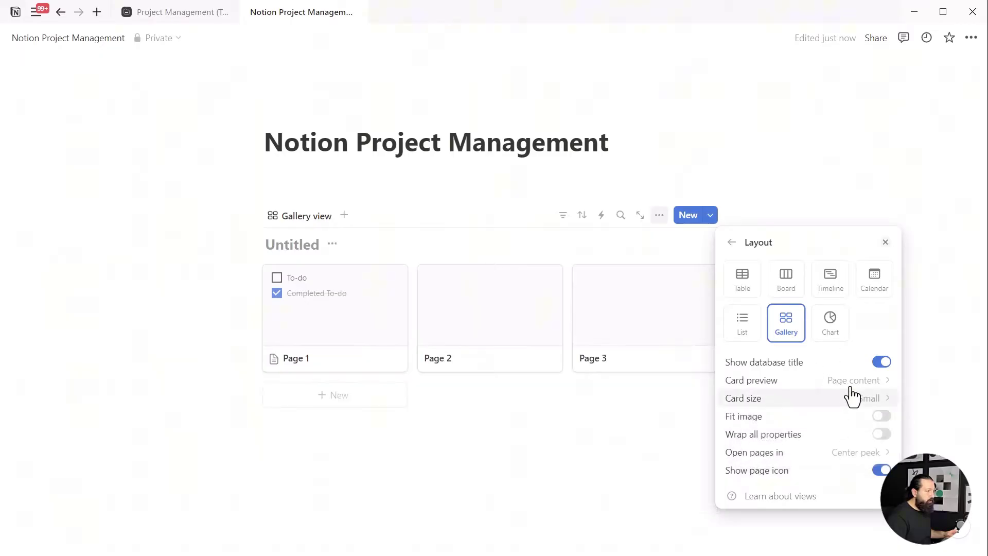
pyautogui.click(853, 382)
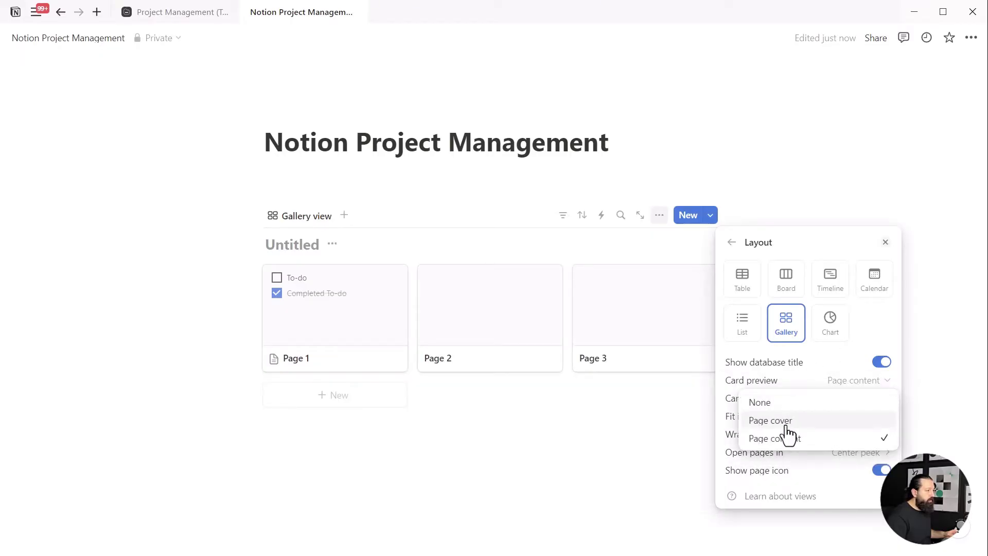
pyautogui.click(765, 404)
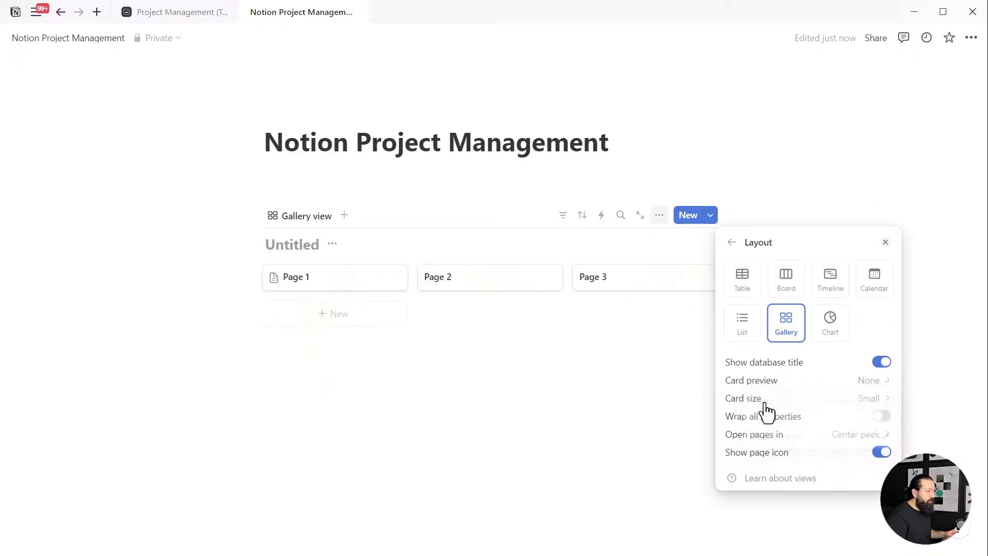
pyautogui.click(853, 437)
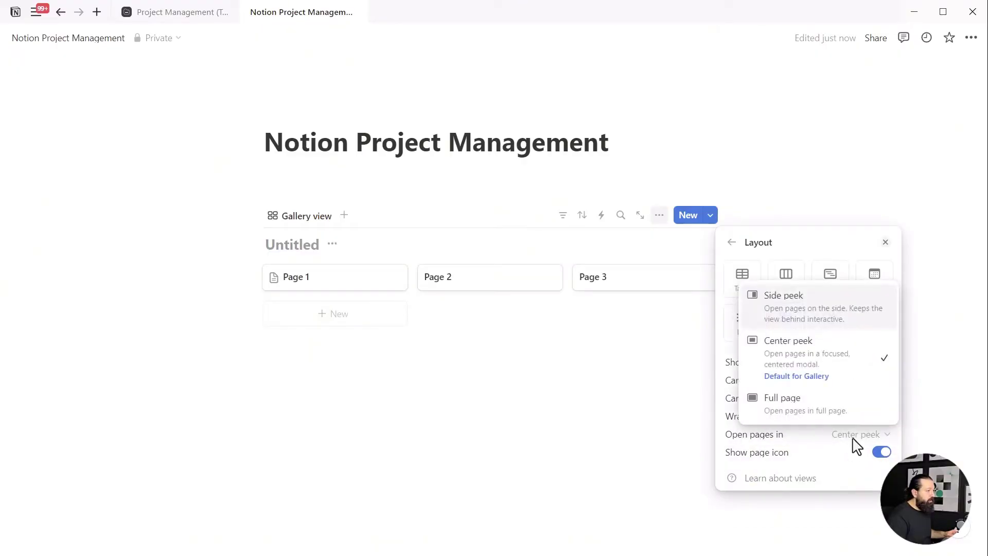
pyautogui.click(783, 299)
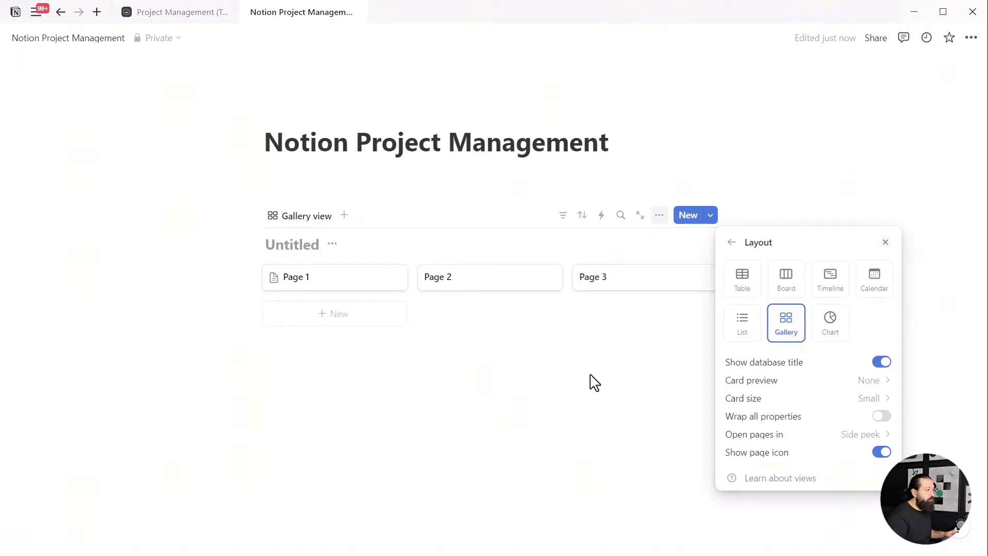
pyautogui.click(730, 246)
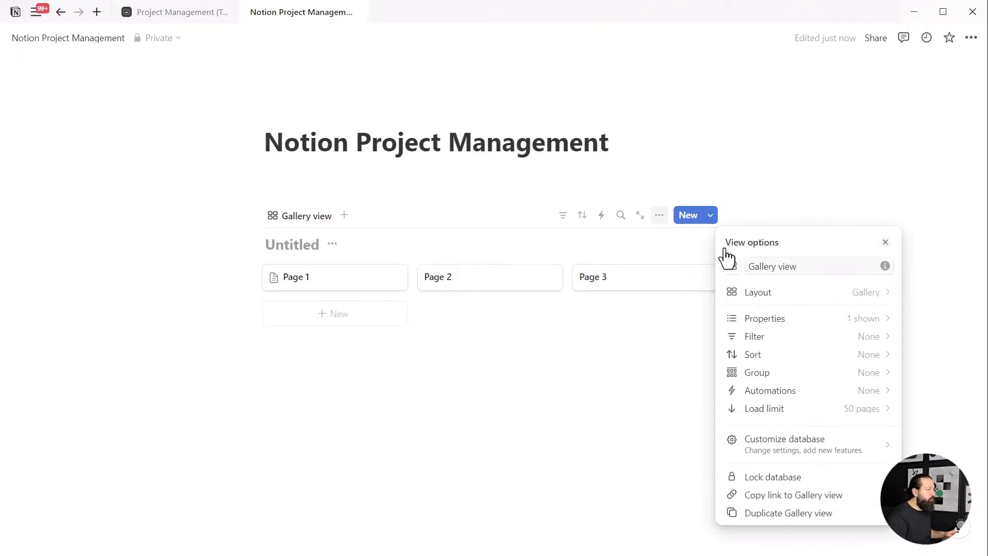
pyautogui.click(491, 367)
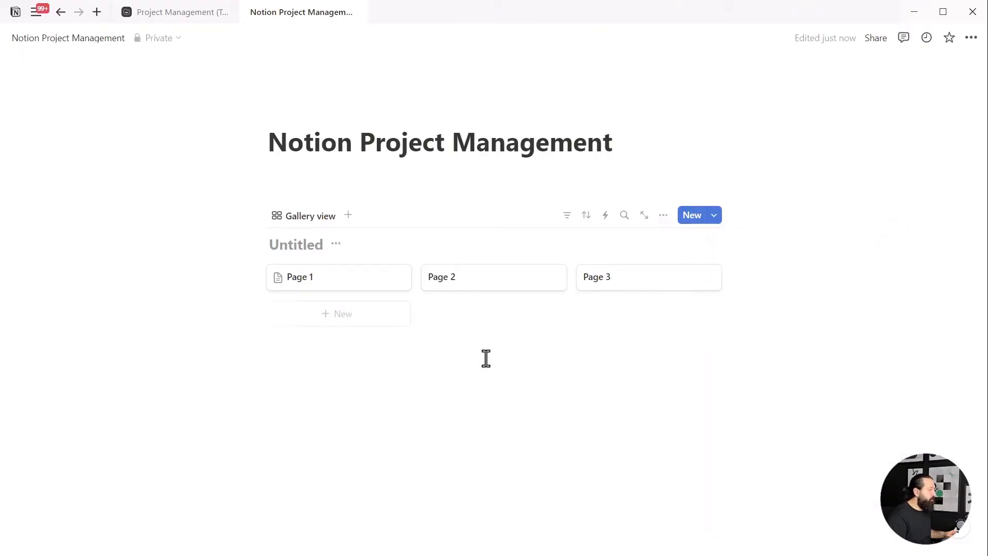
# - Title the untitled gallery database 'Projects Database'
pyautogui.click(321, 238)
pyautogui.write('Projects Databas')
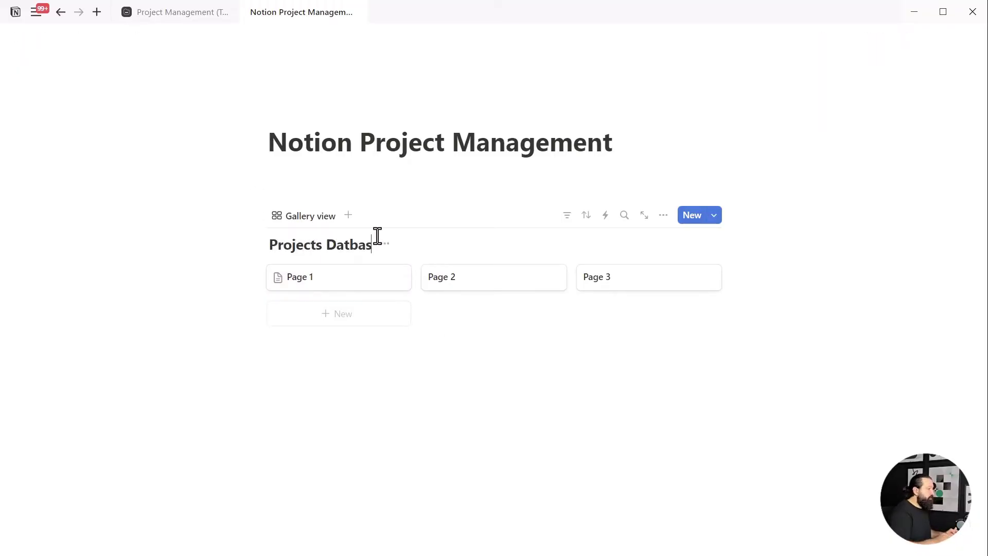
pyautogui.write('e')
pyautogui.click(349, 245)
pyautogui.write('a')
pyautogui.click(422, 330)
# - Open Page 1 and delete both of its to-do blocks
pyautogui.click(353, 282)
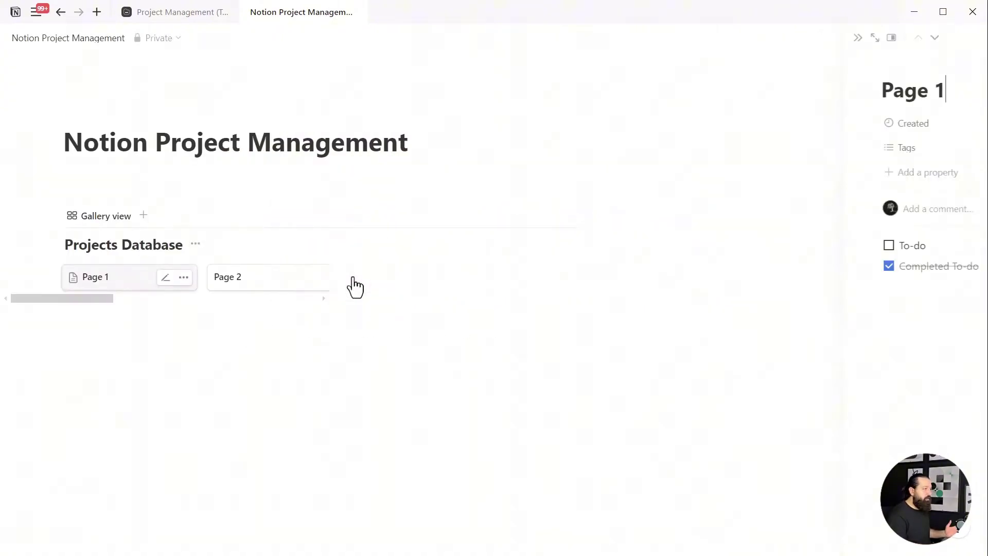
pyautogui.moveTo(353, 284); pyautogui.dragTo(360, 194)
pyautogui.click(360, 196)
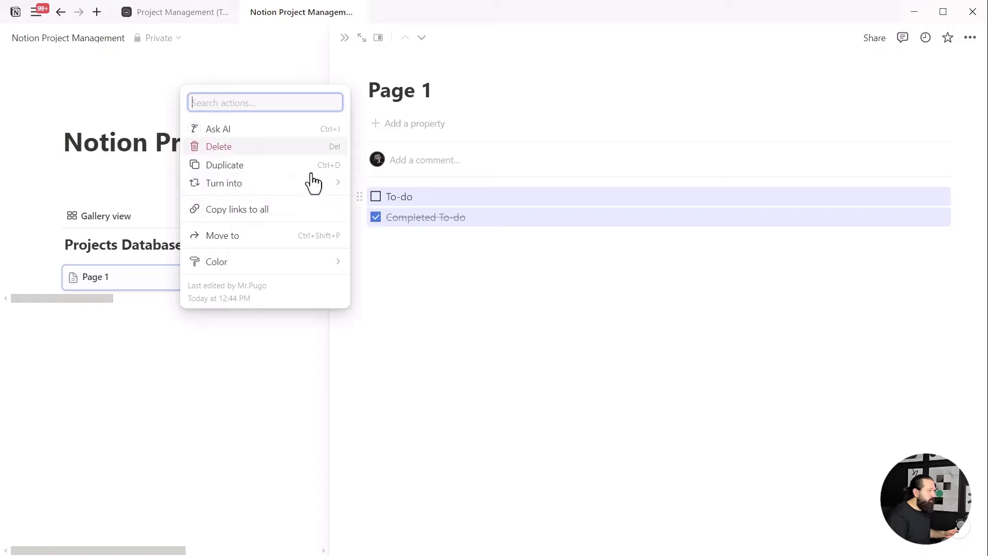
pyautogui.click(262, 148)
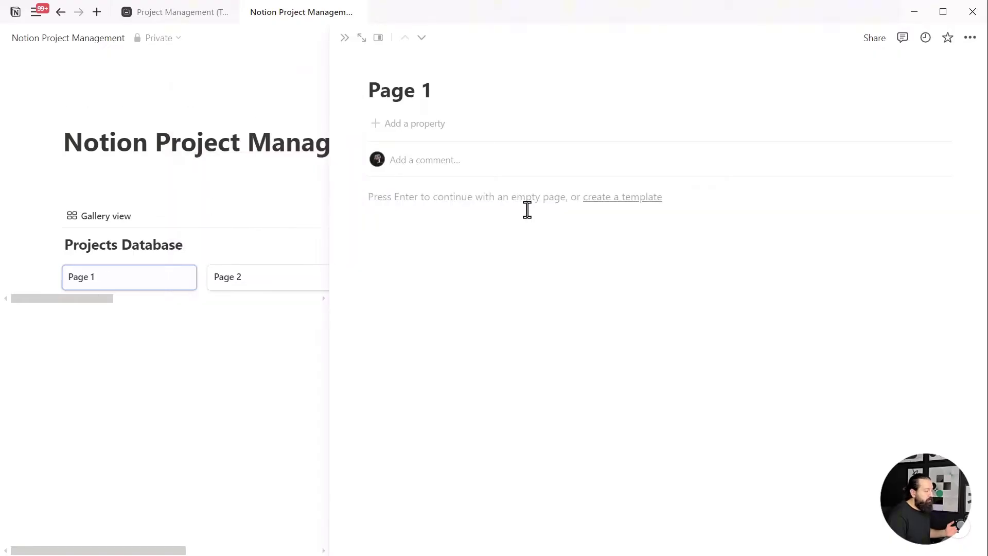
pyautogui.click(520, 199)
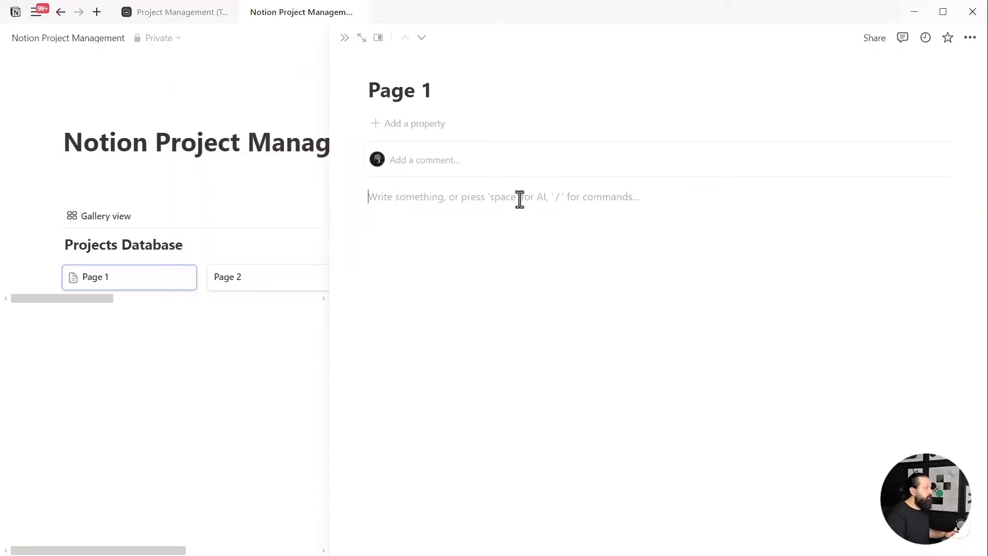
# - Retitle Page 1 as 'Project'
pyautogui.click(444, 91)
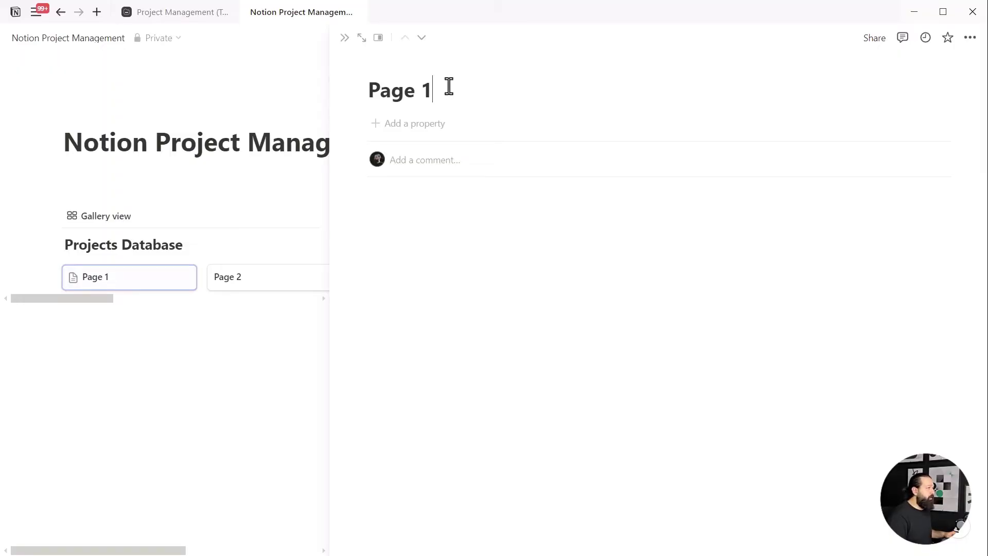
pyautogui.hotkey('ctrl', 'a')
pyautogui.write('Projec')
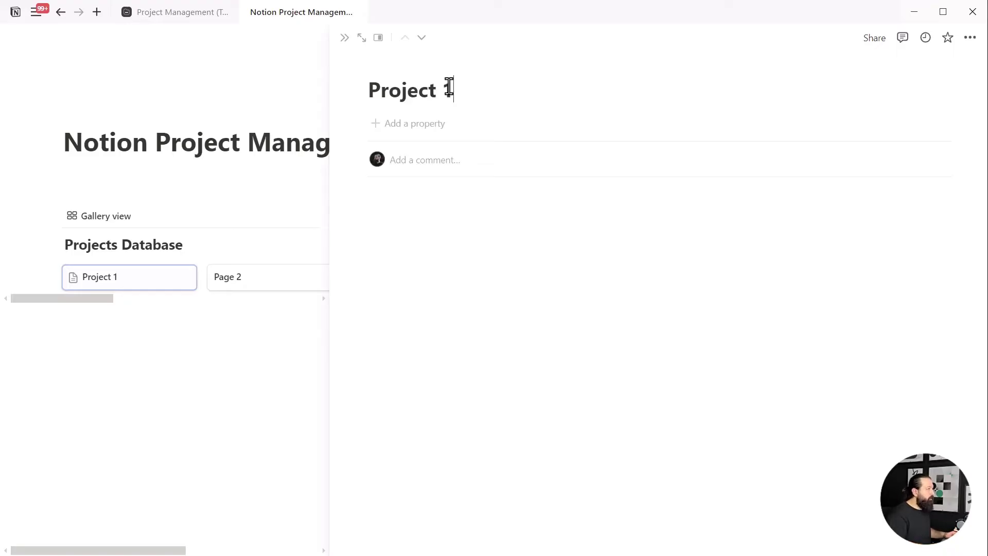
pyautogui.hotkey('ctrl', 'a')
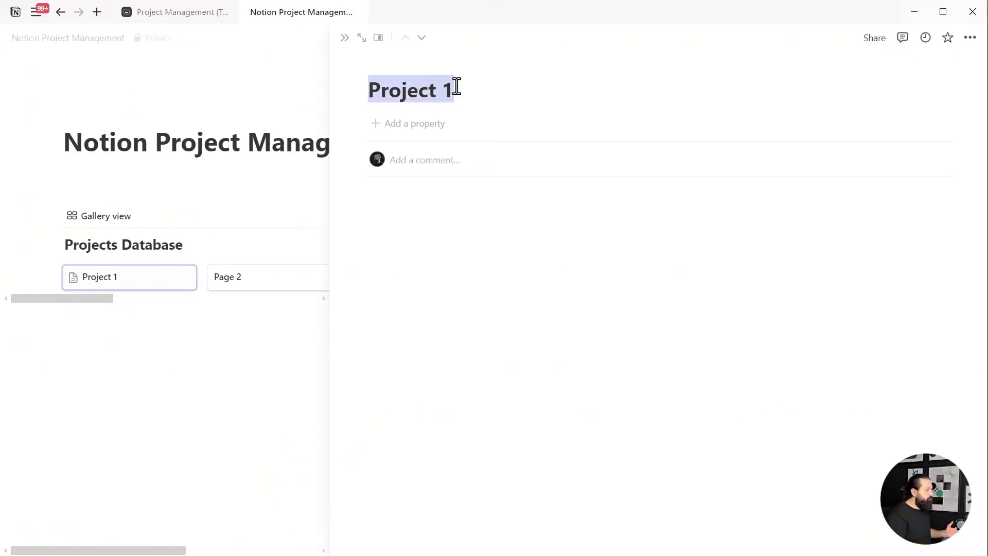
pyautogui.click(456, 87)
pyautogui.press('BackSpace')
# - Finish the title as 'Project X' and add a Status property to the page
pyautogui.write('X')
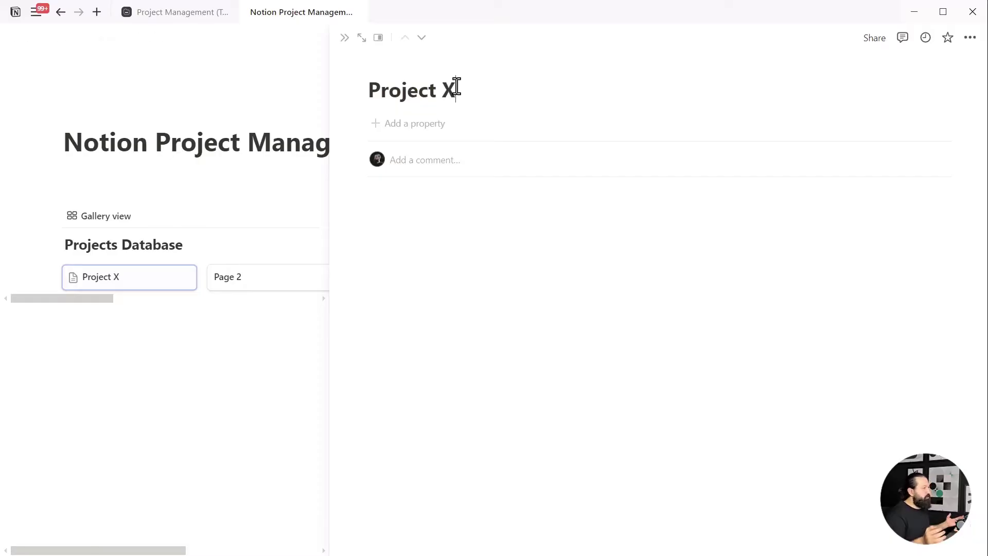
pyautogui.click(411, 124)
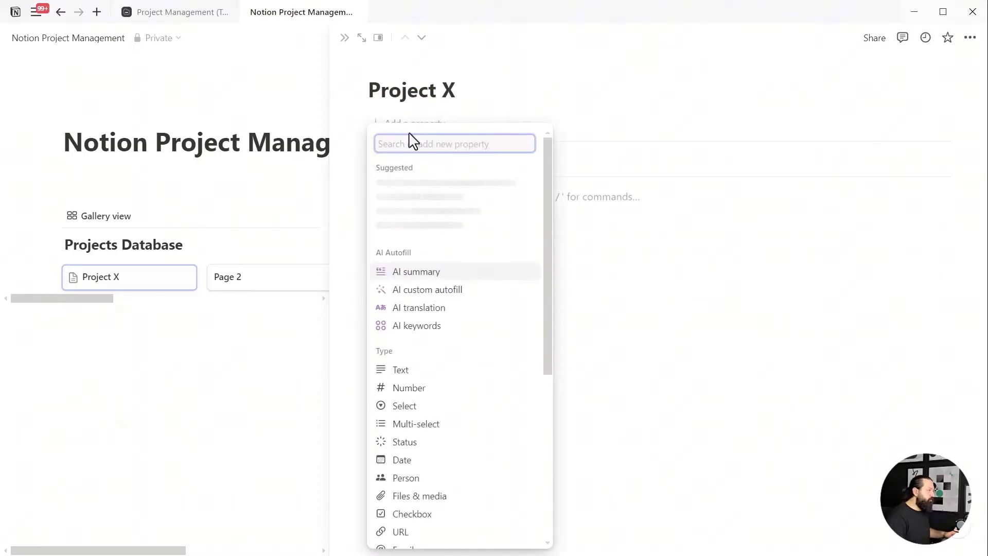
pyautogui.scroll(-2, 408, 461)
pyautogui.scroll(-1, 411, 466)
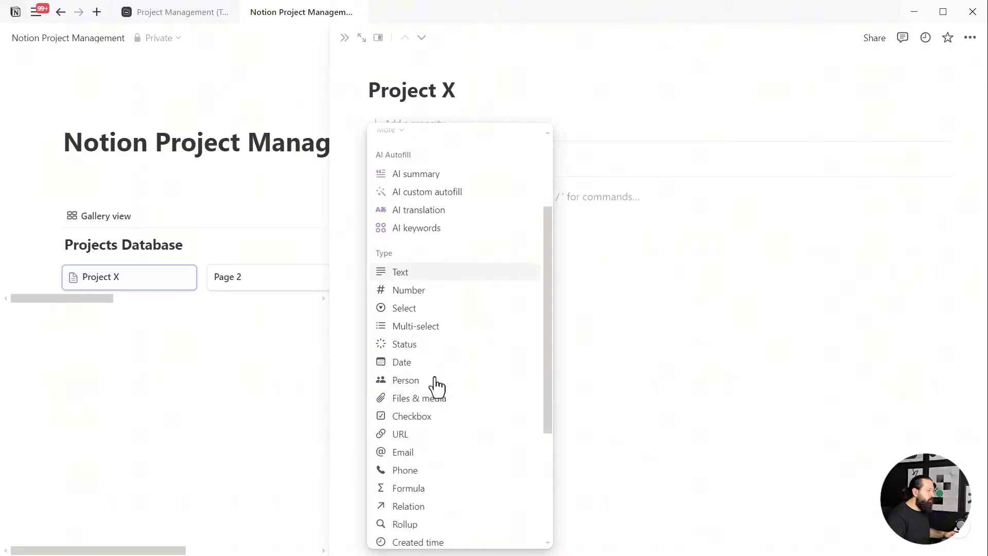
pyautogui.scroll(2, 440, 376)
pyautogui.scroll(1, 440, 375)
pyautogui.write('stay')
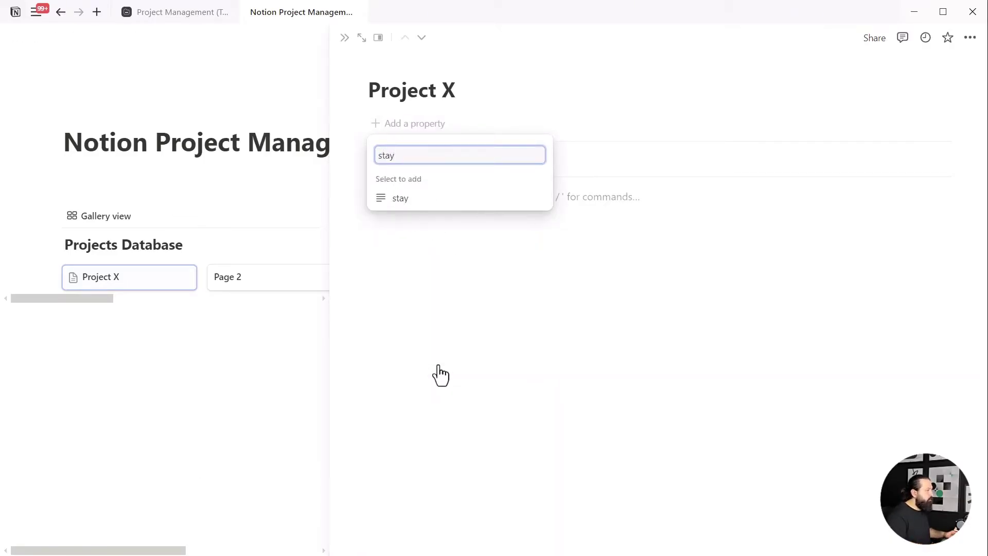
pyautogui.press('BackSpace')
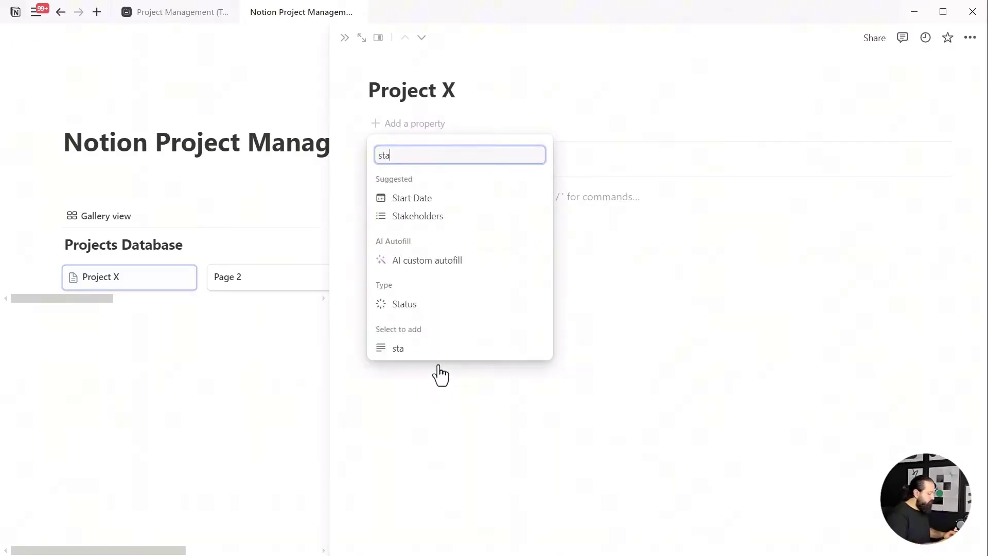
pyautogui.write('u')
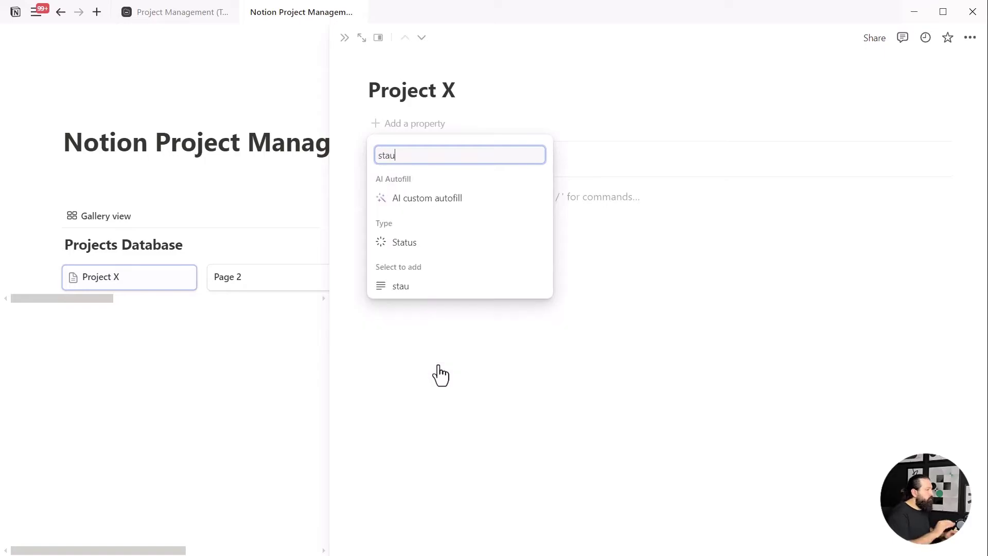
pyautogui.click(458, 250)
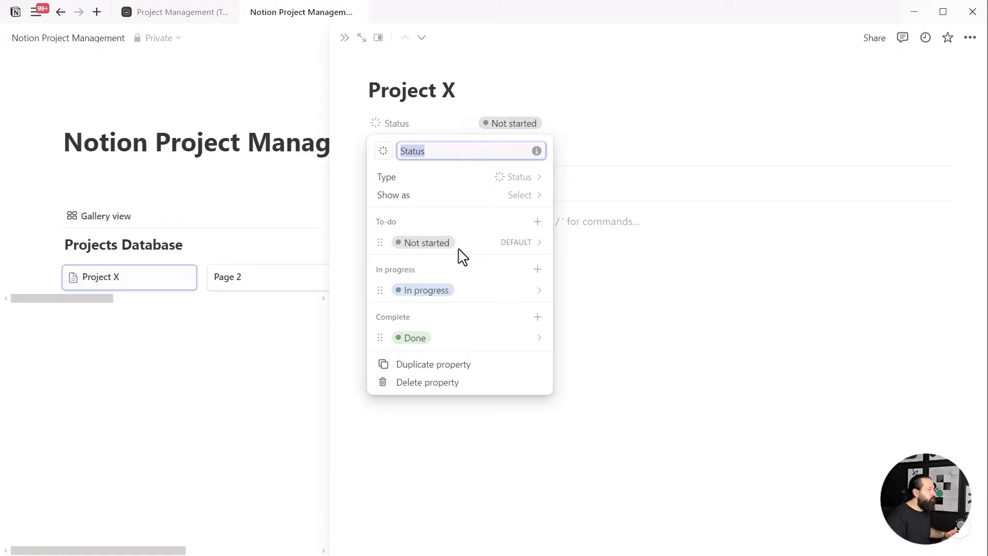
pyautogui.click(728, 309)
# - Leave the Status value at Not started and bring up the Status property settings
pyautogui.click(538, 126)
pyautogui.press('Down')
pyautogui.press('Down')
pyautogui.press('Up')
pyautogui.press('Up')
pyautogui.press('Down')
pyautogui.press('Down')
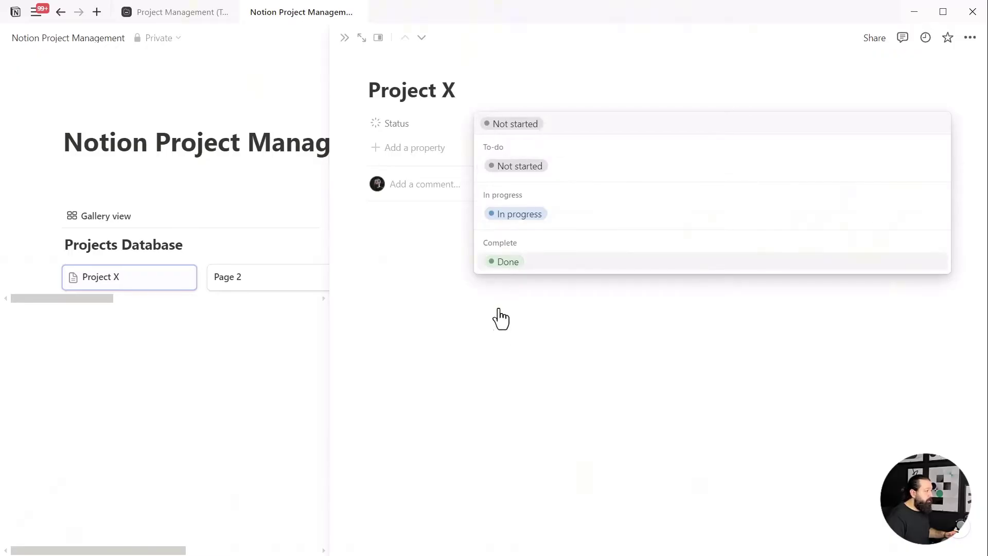
pyautogui.click(497, 345)
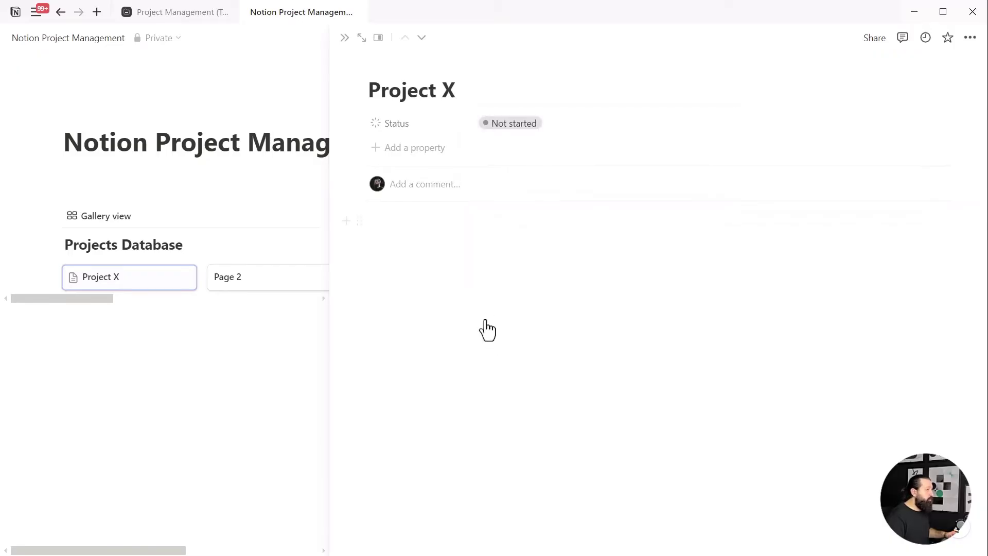
pyautogui.click(394, 126)
pyautogui.click(404, 148)
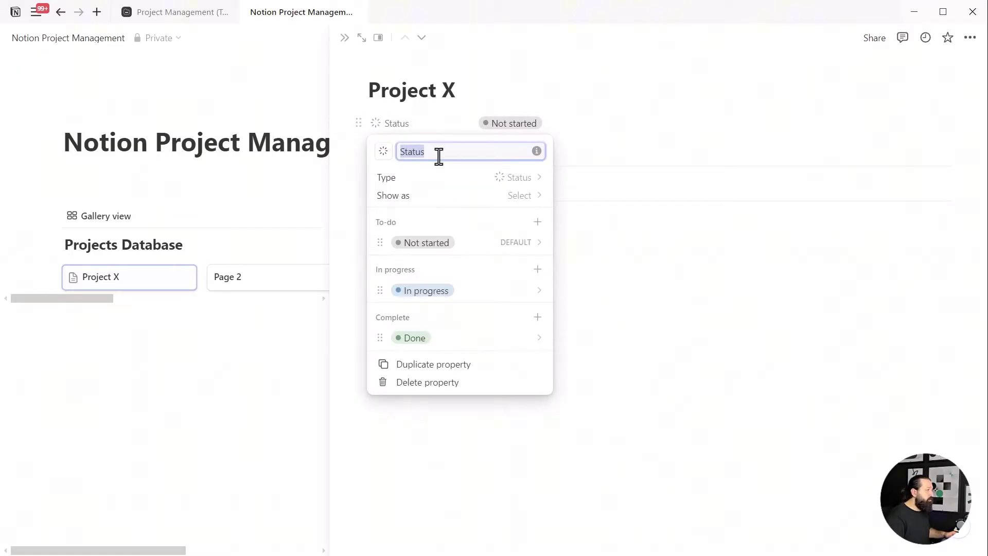
# - Add a Date property named Timeline to Project X
pyautogui.click(639, 221)
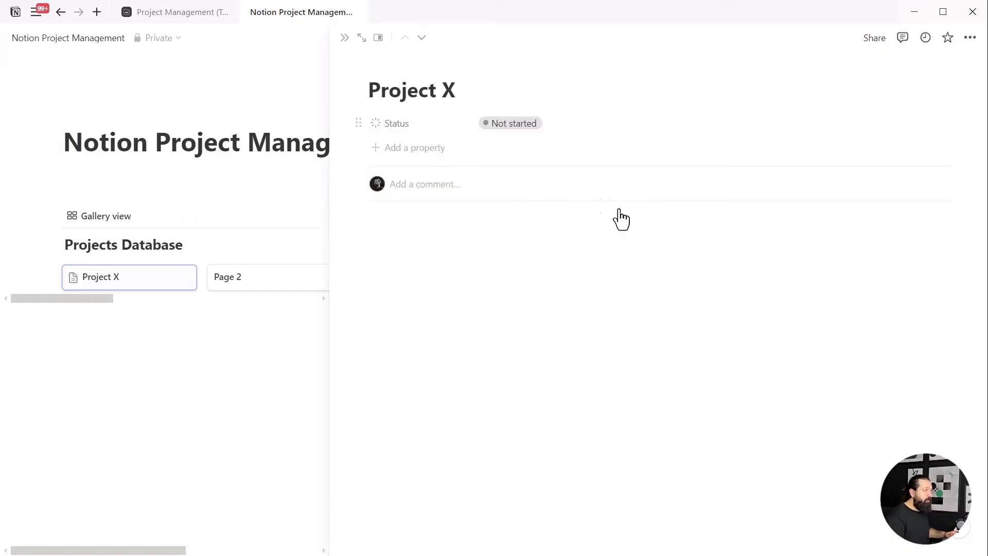
pyautogui.click(400, 149)
pyautogui.scroll(-6, 425, 154)
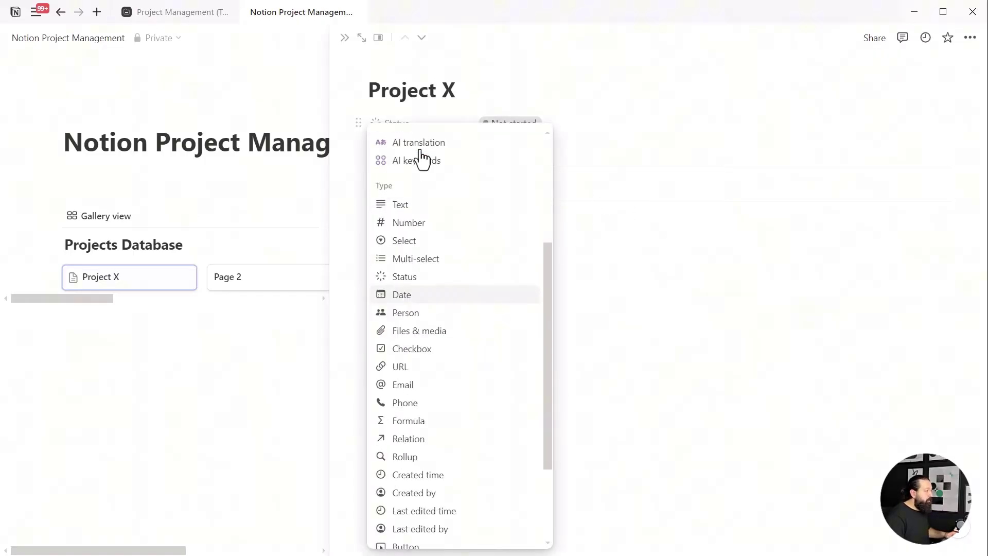
pyautogui.scroll(2, 431, 368)
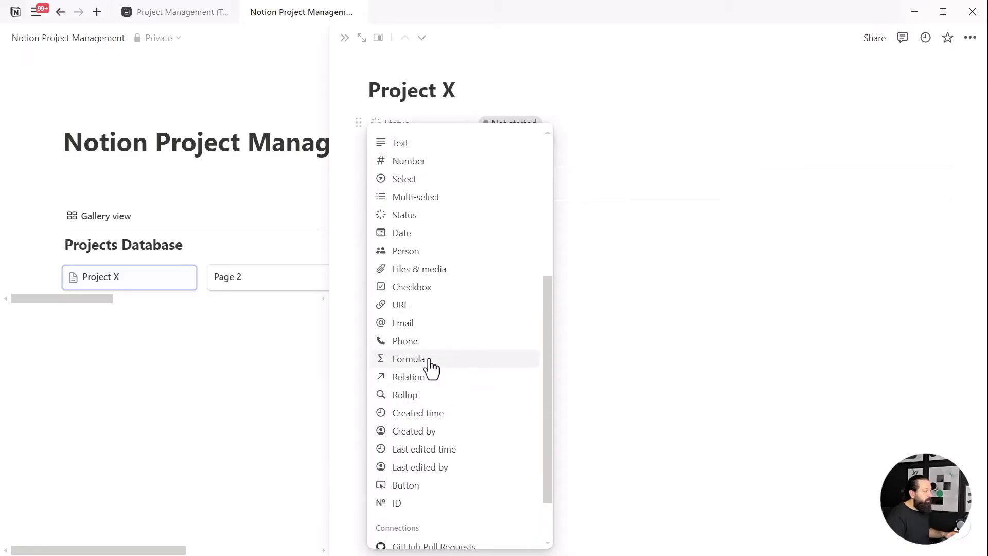
pyautogui.scroll(2, 431, 367)
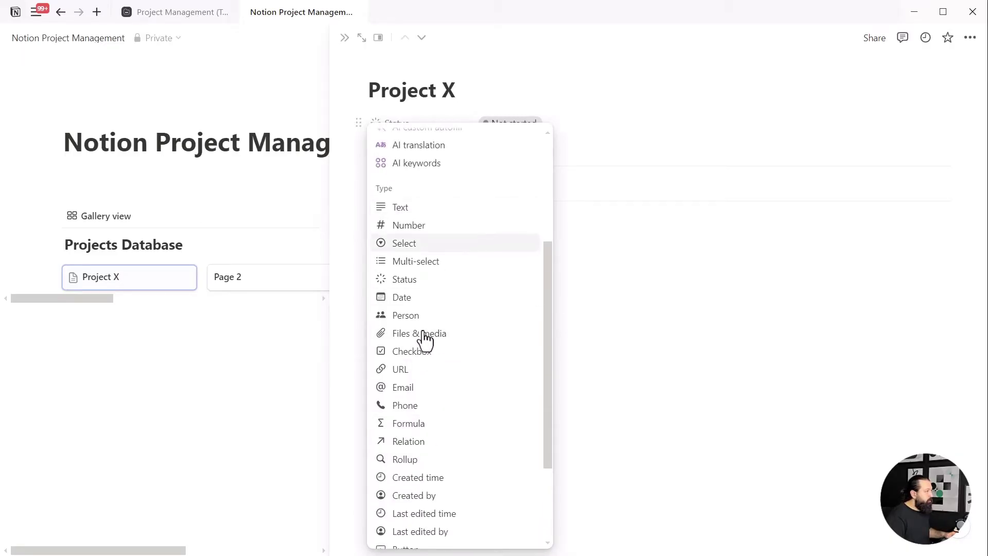
pyautogui.click(417, 297)
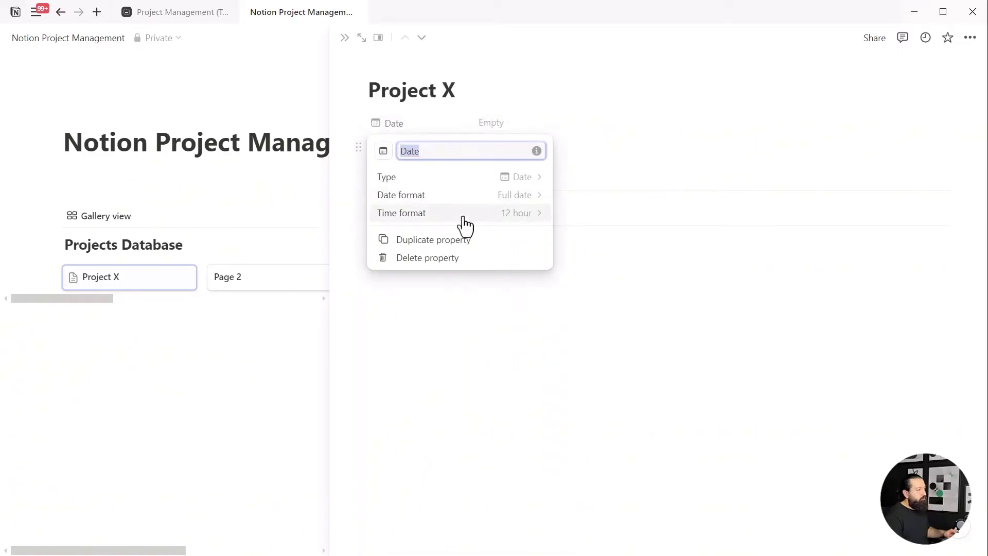
pyautogui.write('Timeline')
pyautogui.click(633, 390)
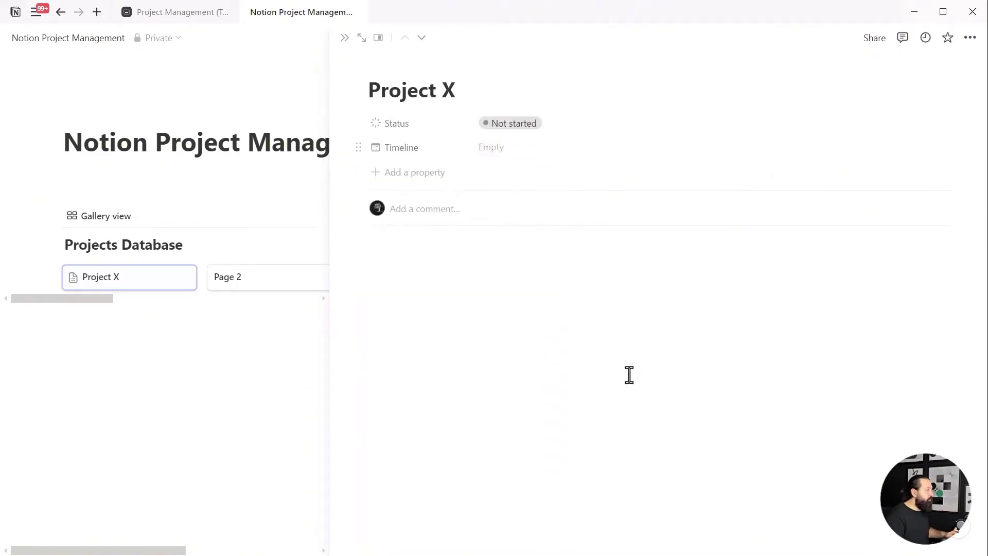
# - Set the Timeline range from October 11, 2024 to December 12, 2024
pyautogui.click(517, 155)
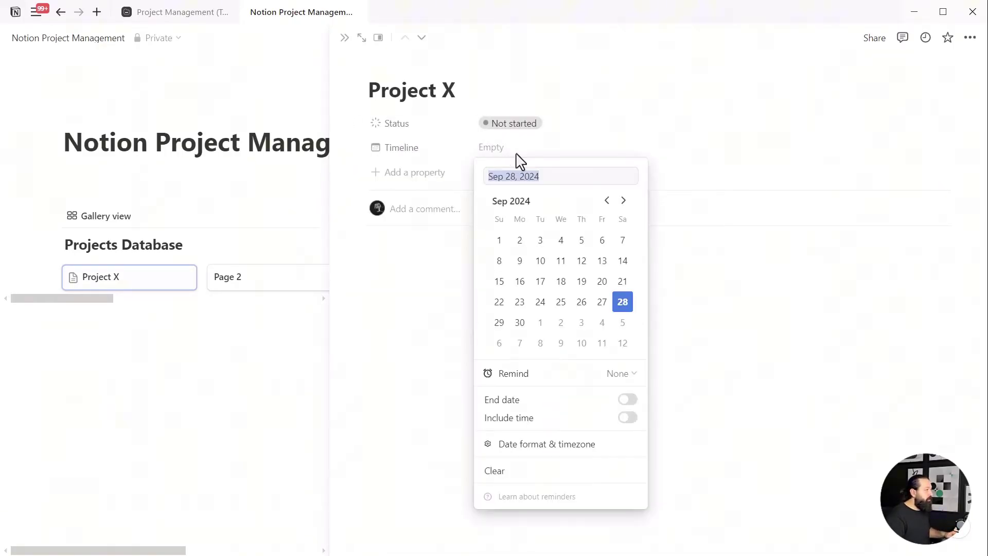
pyautogui.click(587, 404)
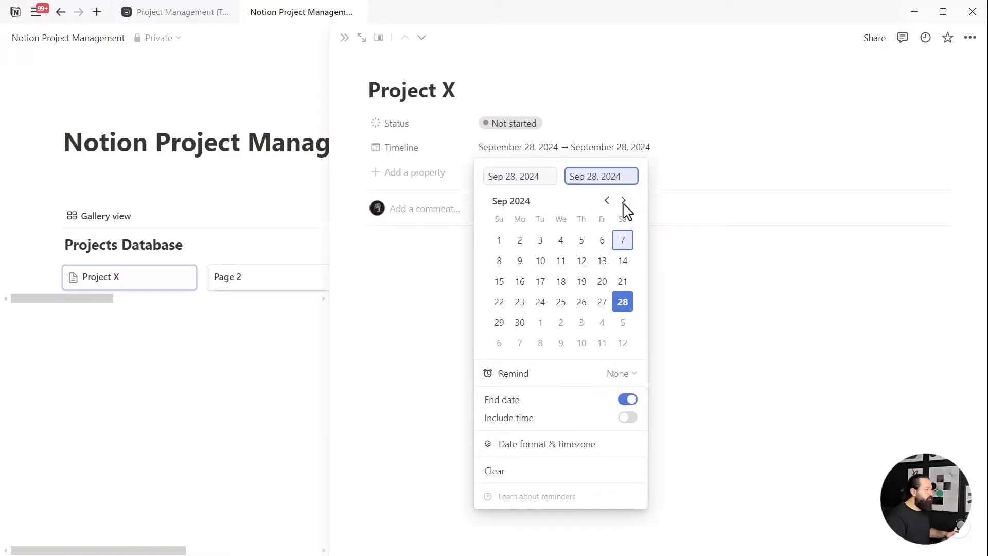
pyautogui.click(623, 200)
pyautogui.click(623, 200)
pyautogui.click(623, 200)
pyautogui.click(582, 261)
pyautogui.click(607, 200)
pyautogui.click(607, 200)
pyautogui.click(602, 261)
pyautogui.click(438, 206)
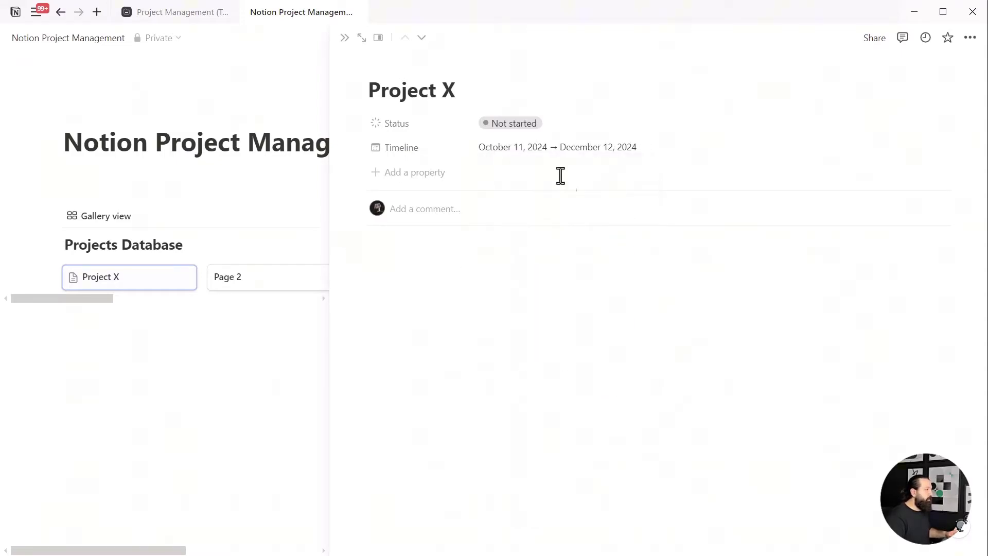
# - Add an empty Tasks property to Project X
pyautogui.click(428, 175)
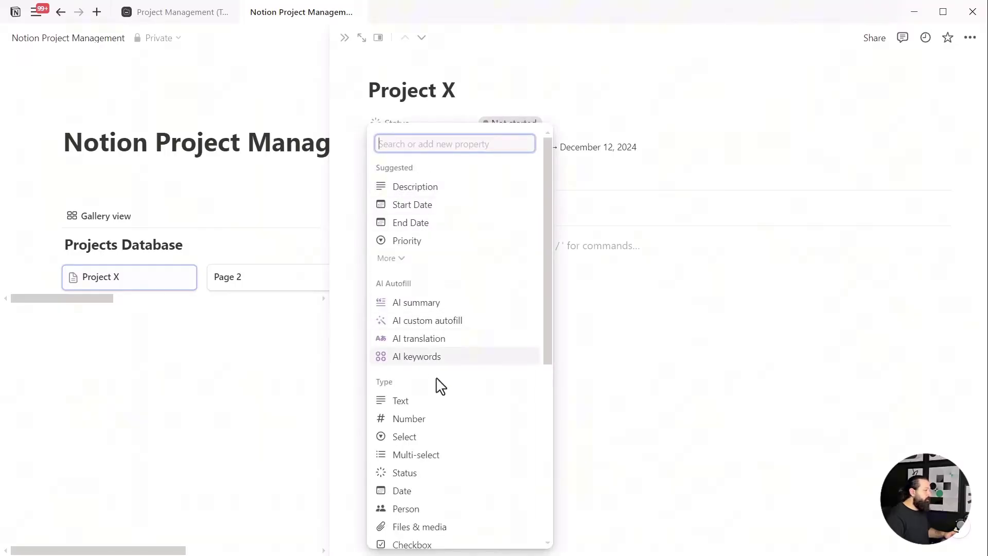
pyautogui.write('Tasks')
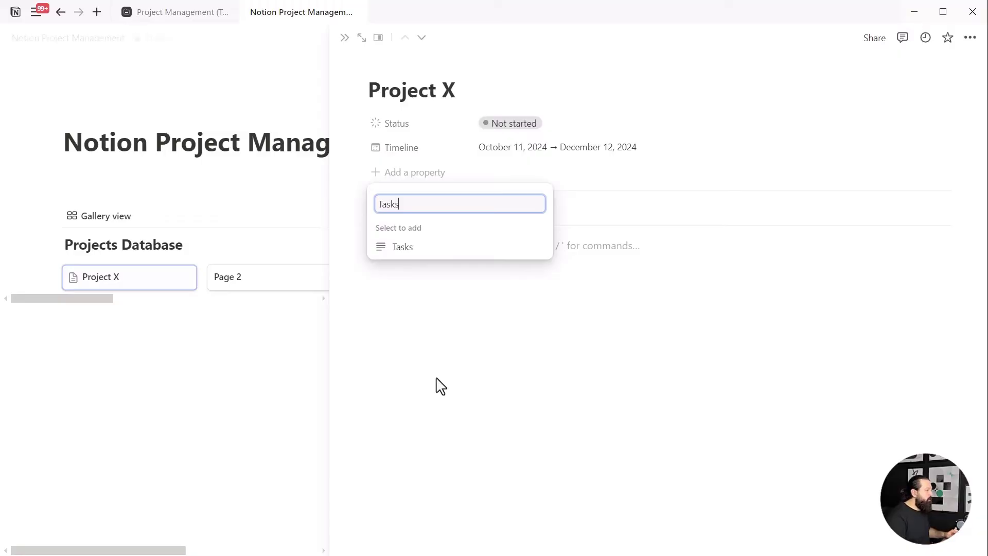
pyautogui.click(412, 250)
pyautogui.click(481, 343)
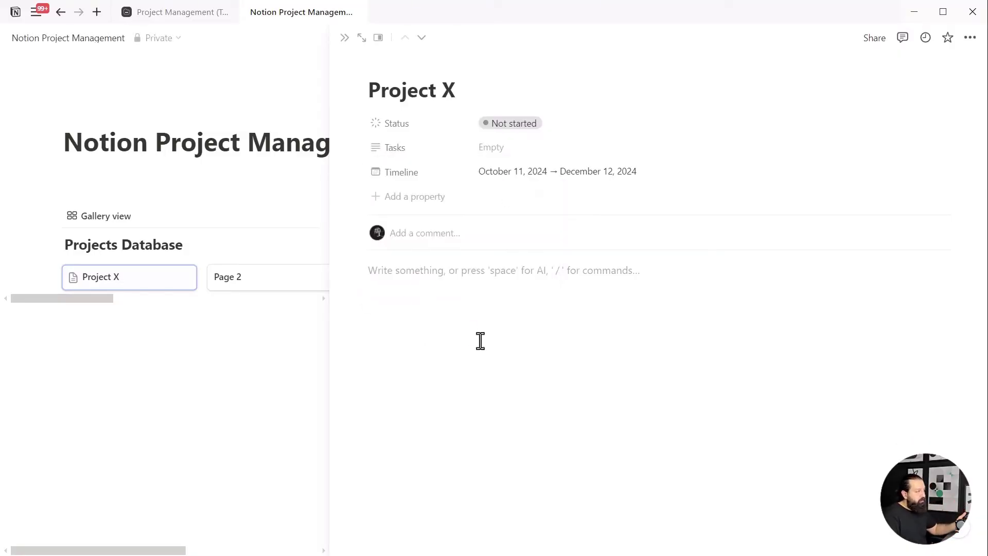
# - Return to the full page and delete the Page 2 and Page 3 gallery cards
pyautogui.click(350, 46)
pyautogui.rightClick(487, 293)
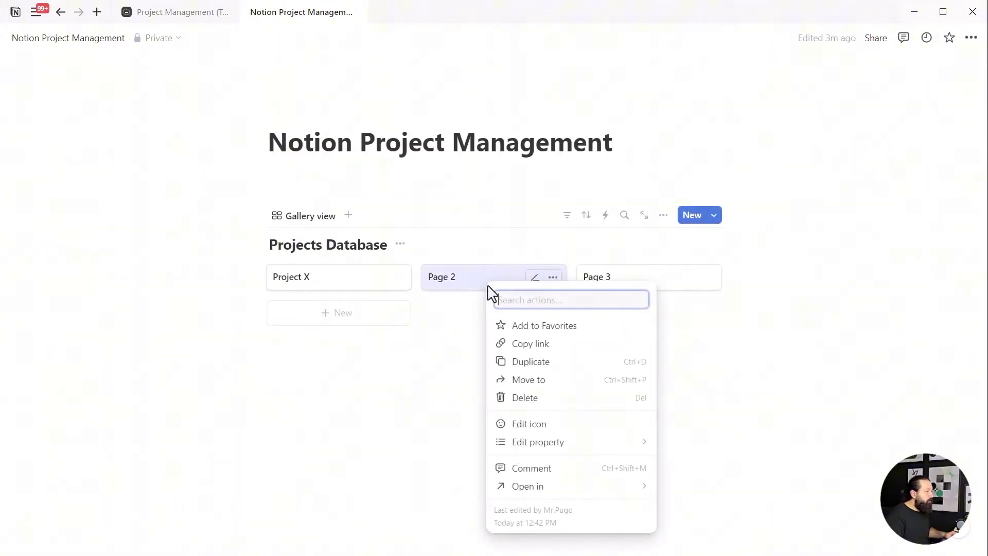
pyautogui.click(528, 397)
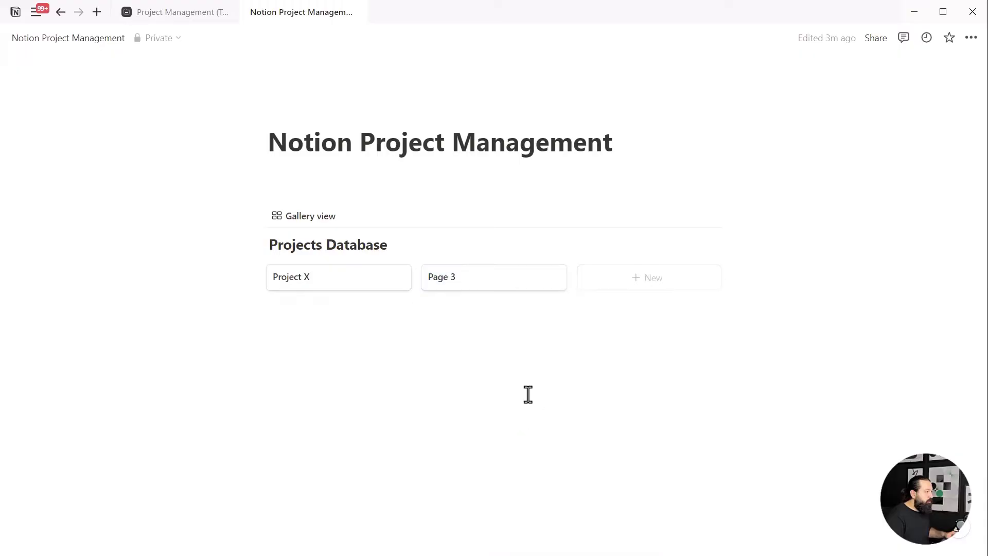
pyautogui.rightClick(448, 285)
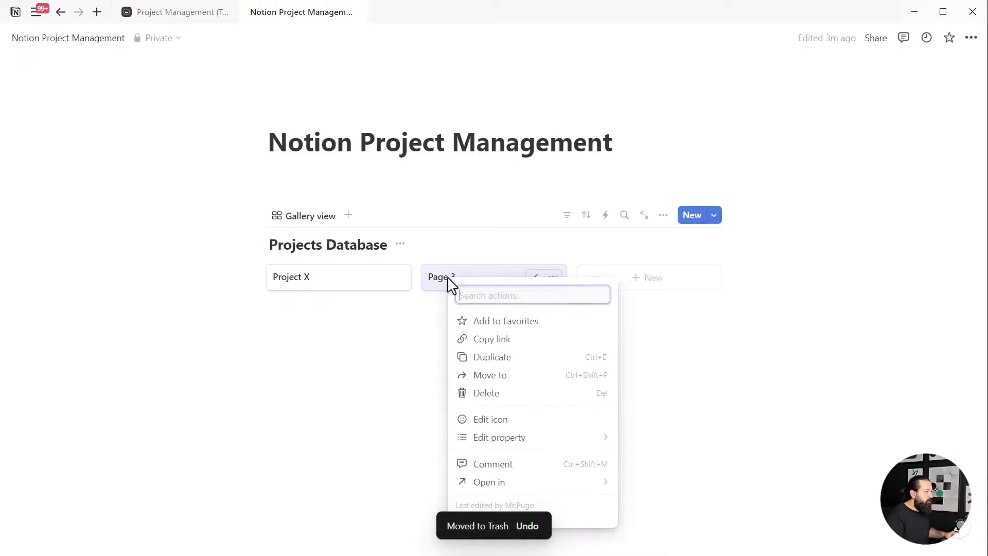
pyautogui.click(488, 397)
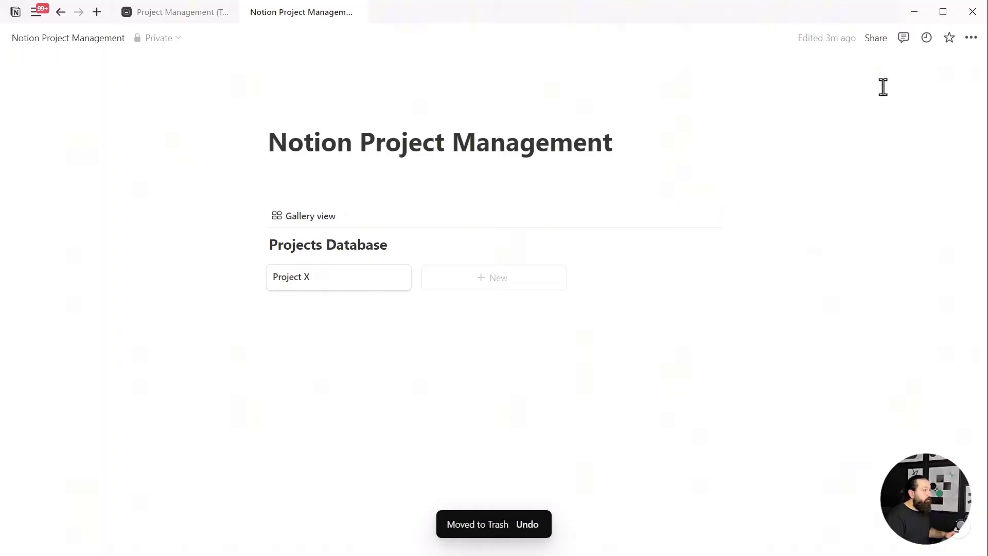
# - Turn off table of contents, backlinks and top-level discussions, and set page comments to Minimal
pyautogui.click(971, 37)
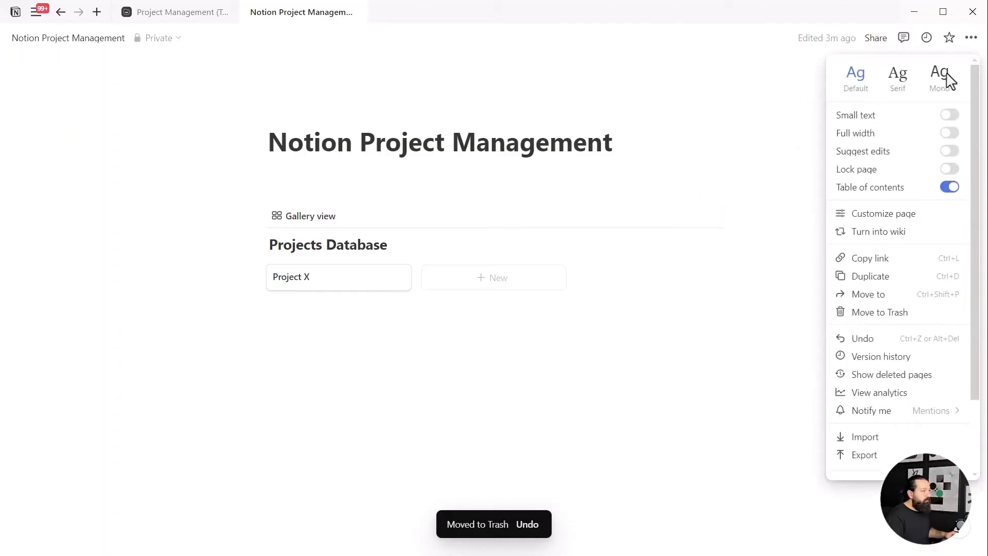
pyautogui.click(893, 188)
pyautogui.click(892, 213)
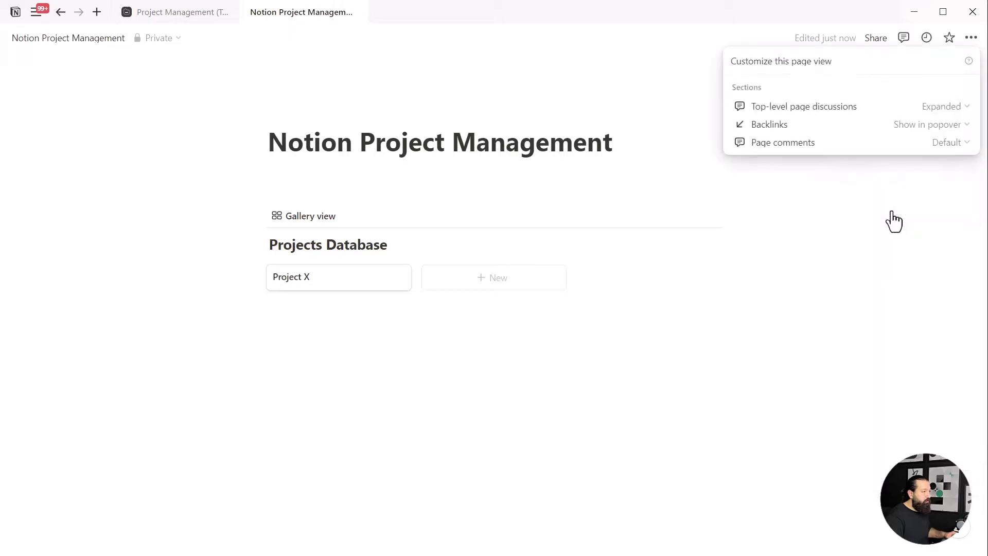
pyautogui.click(931, 126)
pyautogui.click(916, 164)
pyautogui.click(940, 144)
pyautogui.click(892, 180)
pyautogui.click(942, 106)
pyautogui.click(898, 145)
pyautogui.click(896, 196)
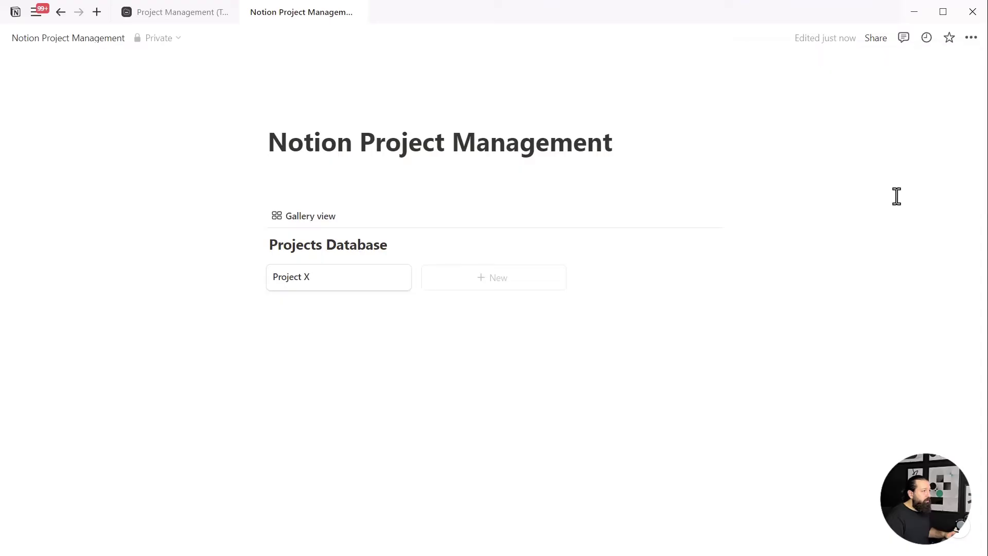
# - Switch the page to full width
pyautogui.click(971, 40)
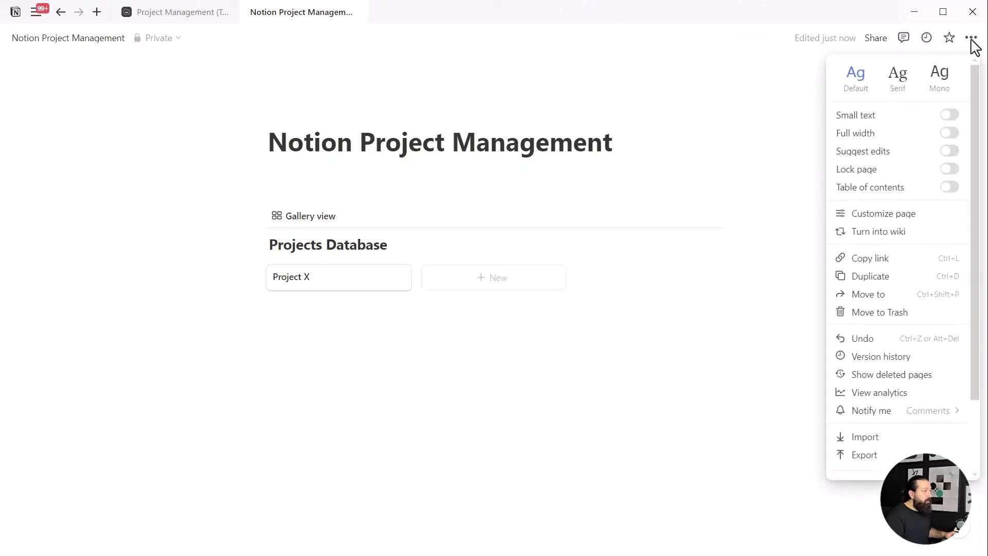
pyautogui.click(890, 133)
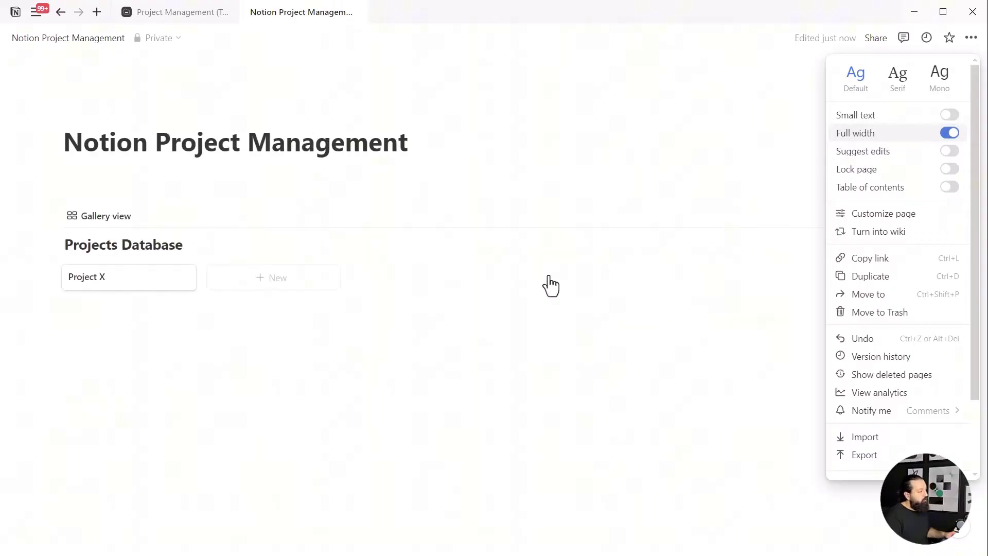
pyautogui.click(386, 350)
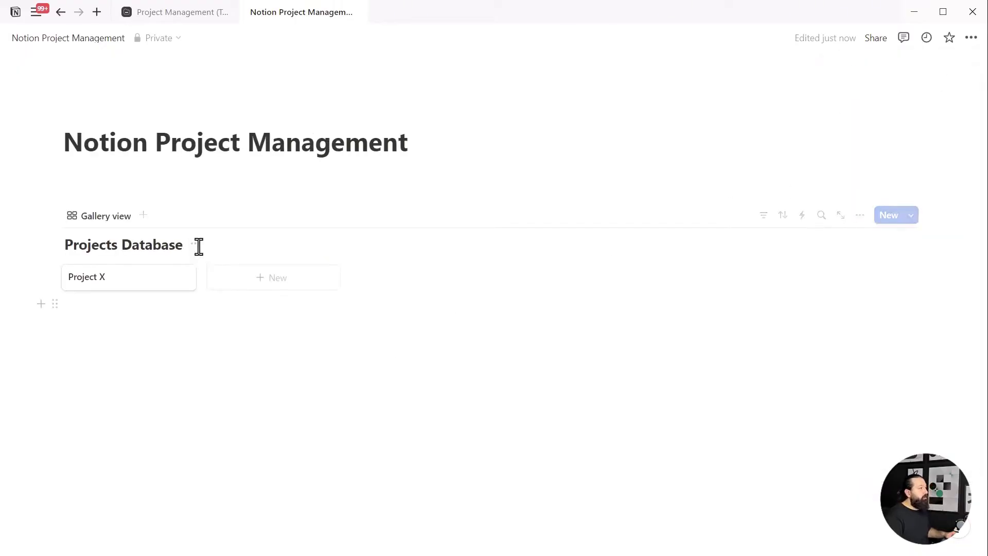
# - Hide the Projects Database title
pyautogui.click(115, 194)
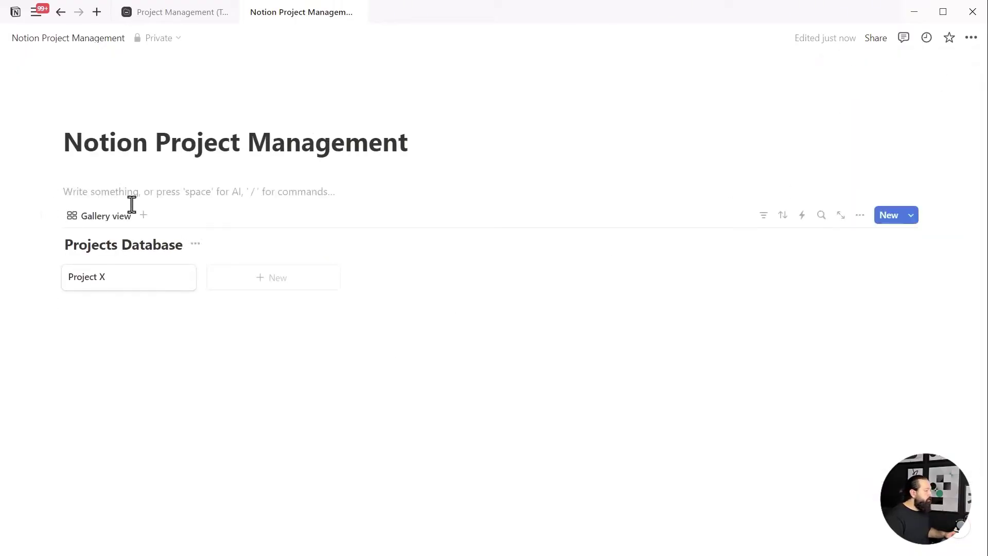
pyautogui.click(195, 243)
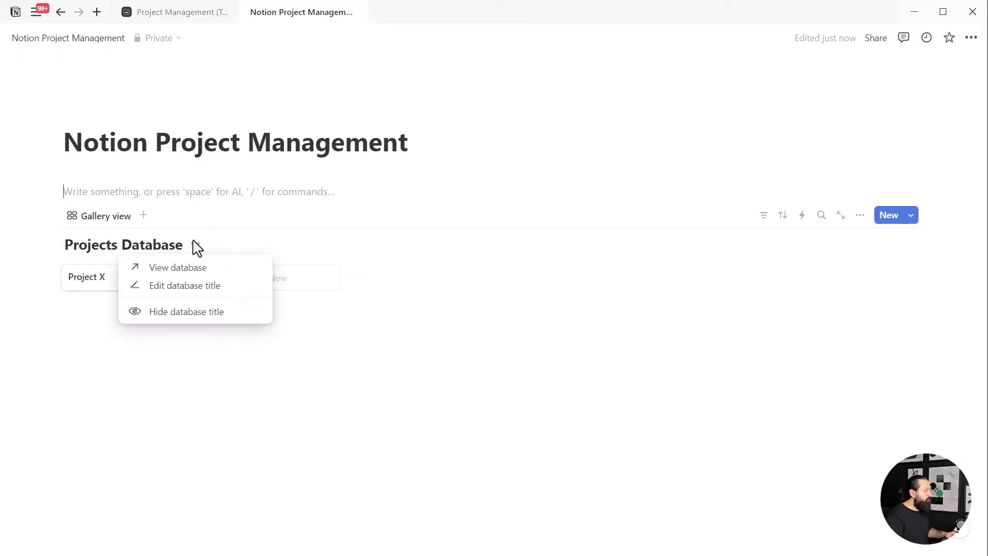
pyautogui.click(209, 312)
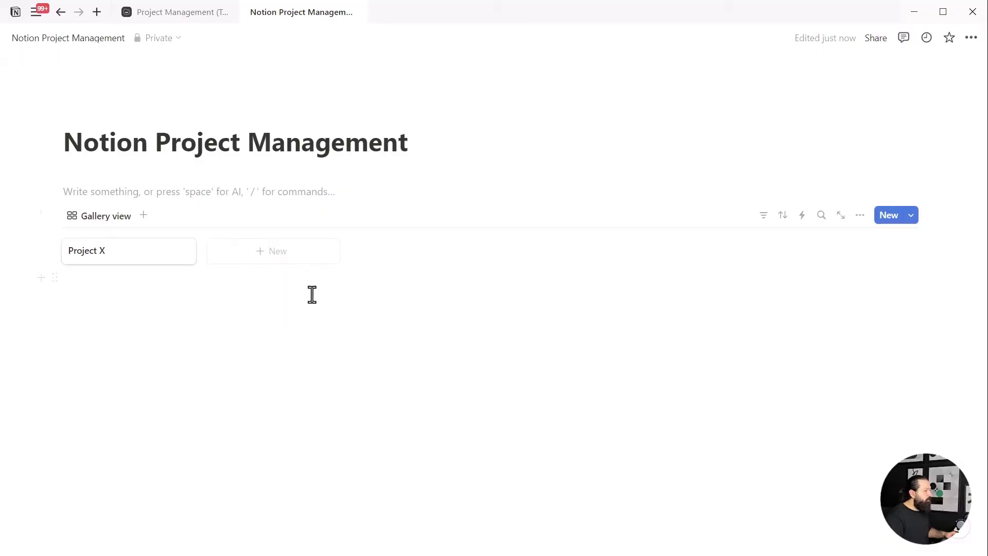
# - Show Status, Tasks and Timeline on the gallery cards
pyautogui.click(864, 216)
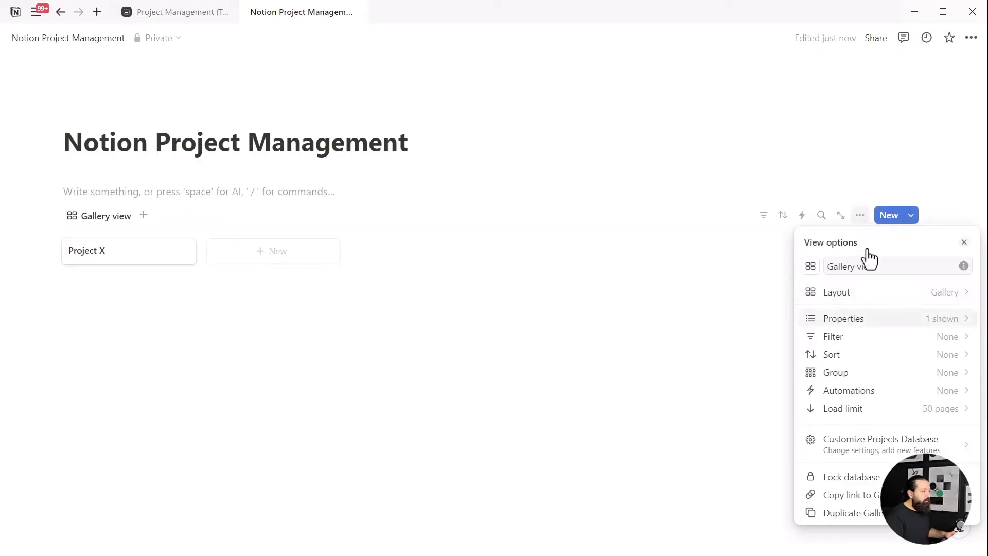
pyautogui.click(874, 330)
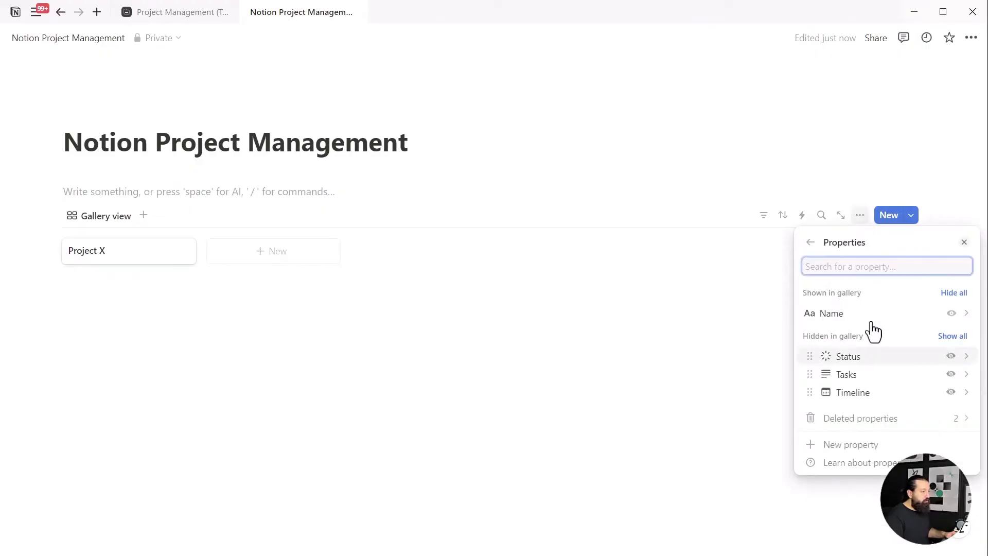
pyautogui.click(951, 356)
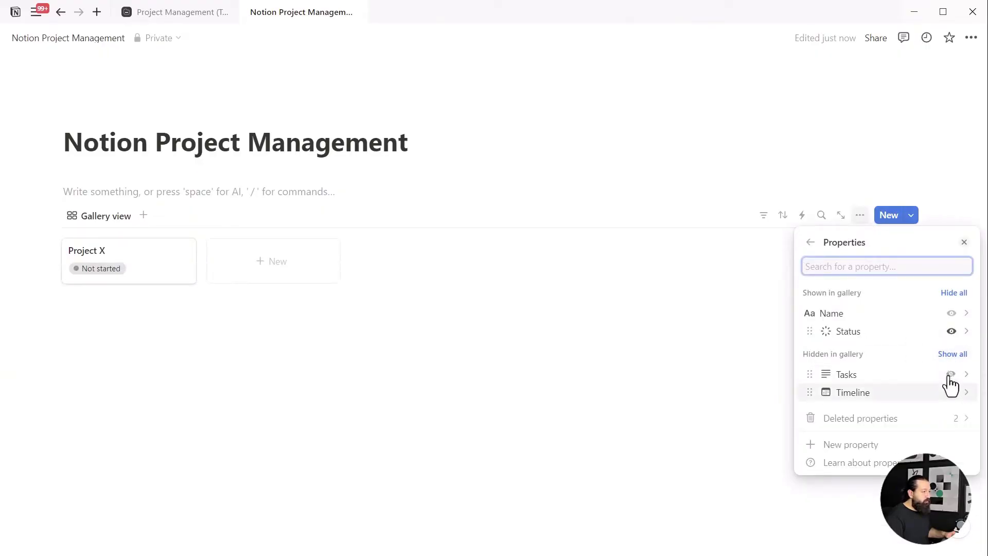
pyautogui.click(950, 375)
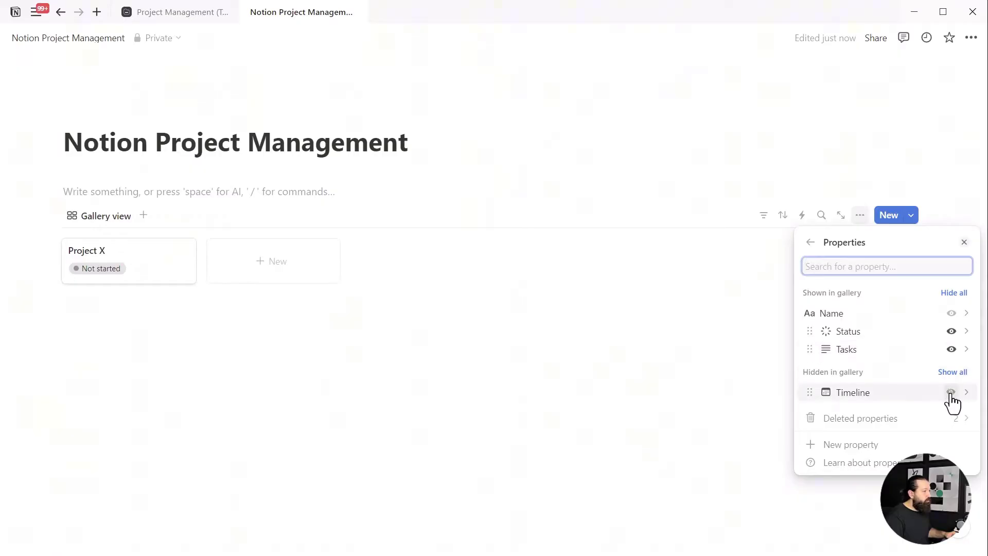
pyautogui.click(951, 394)
pyautogui.click(375, 397)
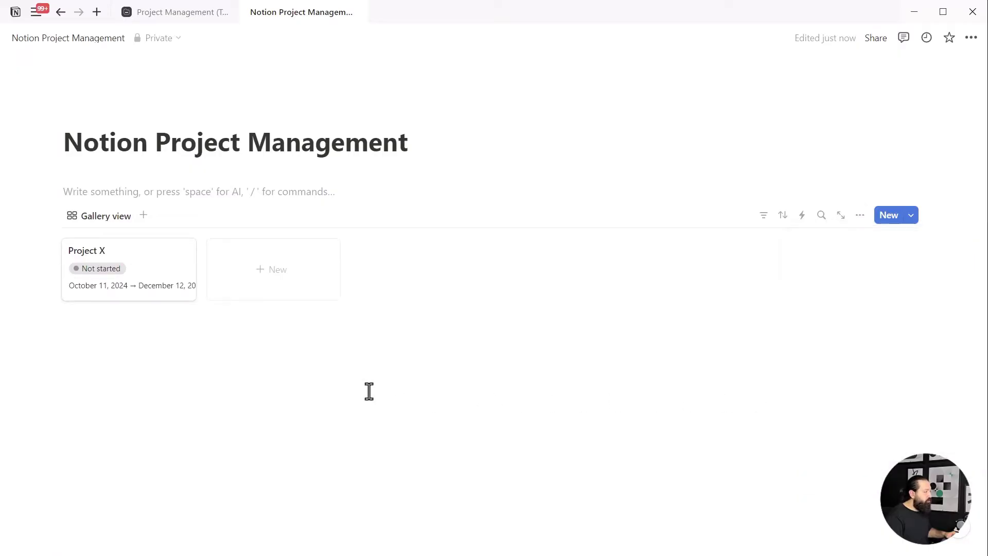
pyautogui.click(112, 277)
pyautogui.press('Escape')
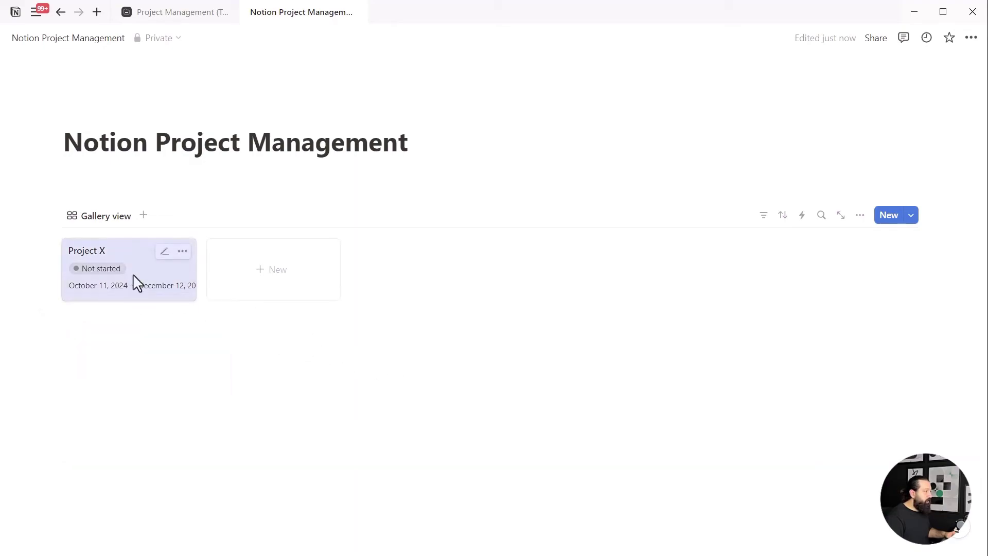
# - Give Project X a checklist icon found by searching 'tas'
pyautogui.click(133, 273)
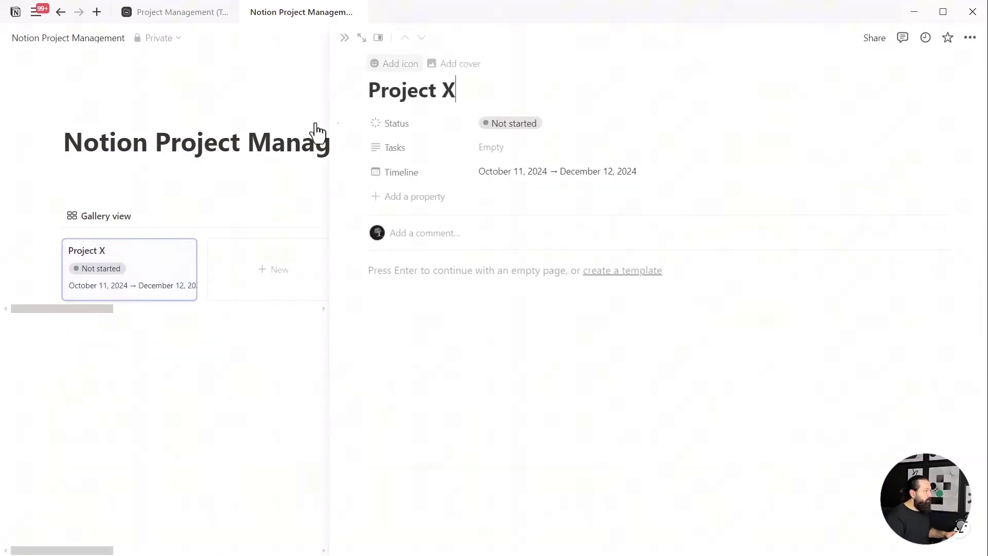
pyautogui.click(385, 66)
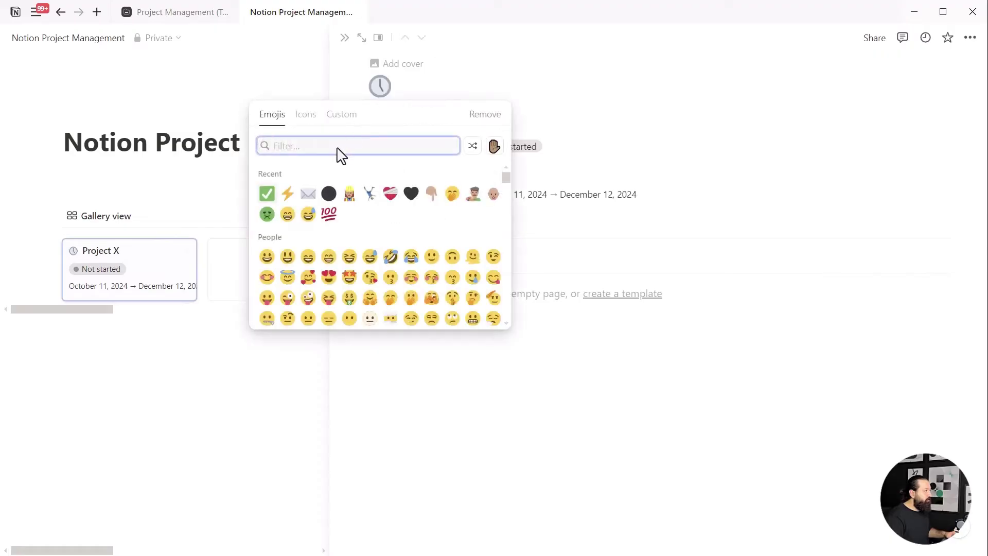
pyautogui.click(315, 121)
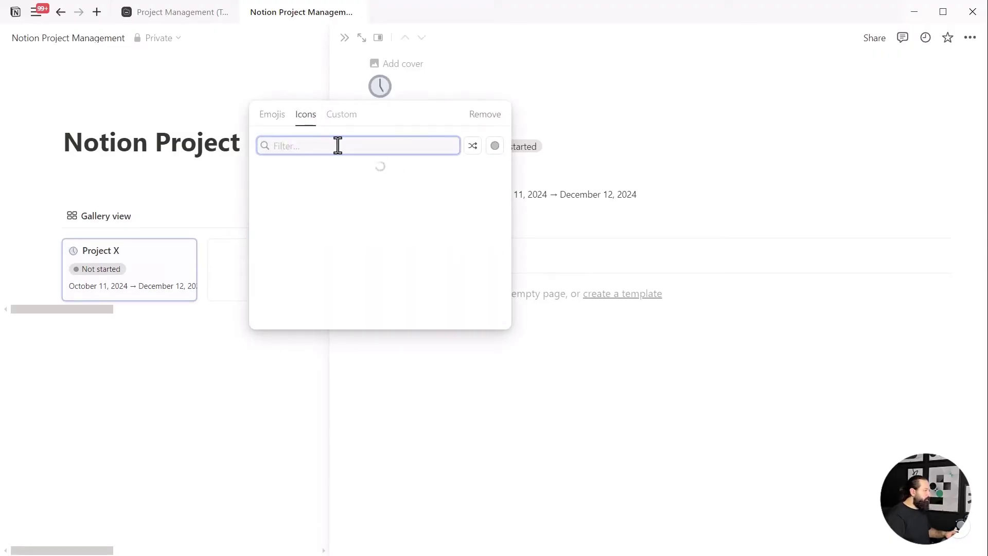
pyautogui.write('task')
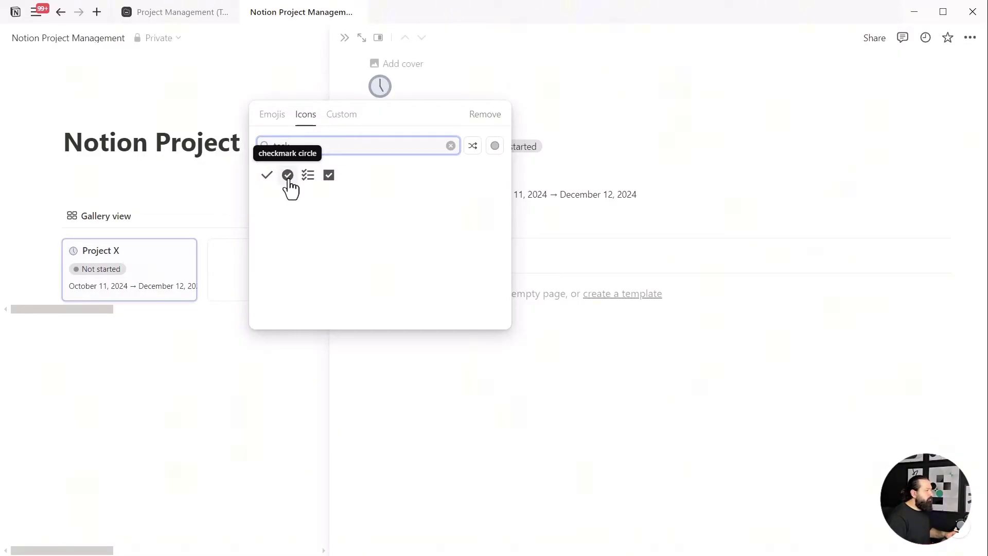
pyautogui.moveTo(305, 182)
pyautogui.click(266, 196)
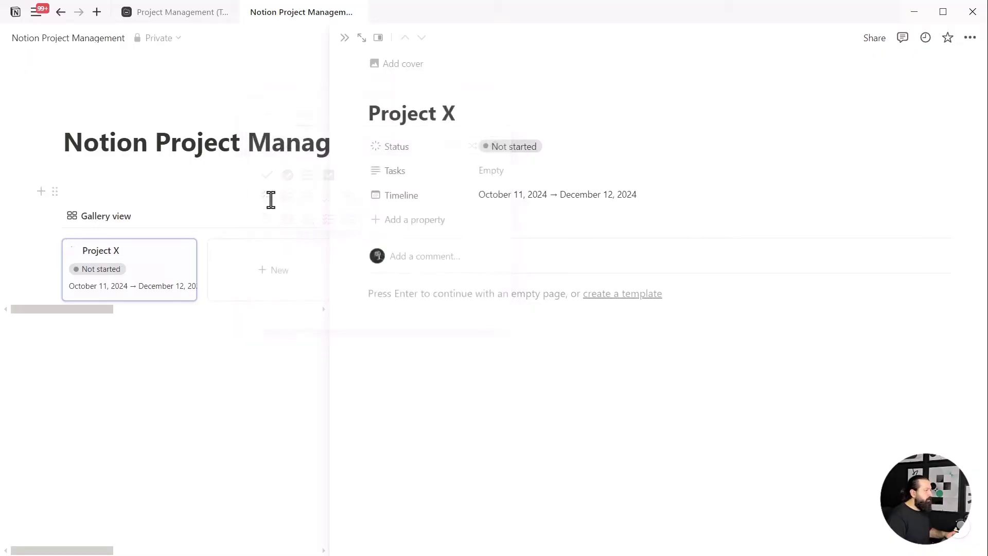
# - Add a new blank project card to the gallery and return to the full page
pyautogui.click(345, 38)
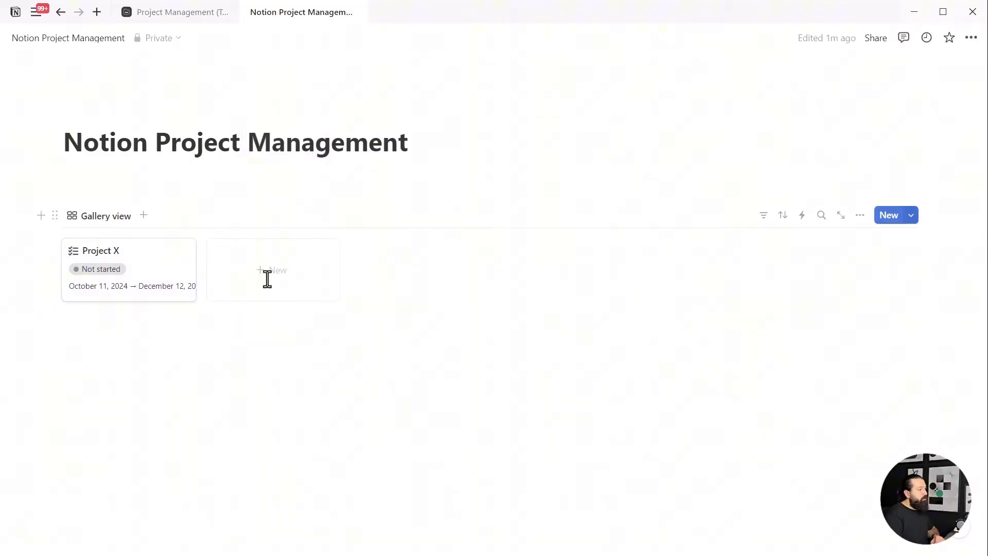
pyautogui.click(260, 282)
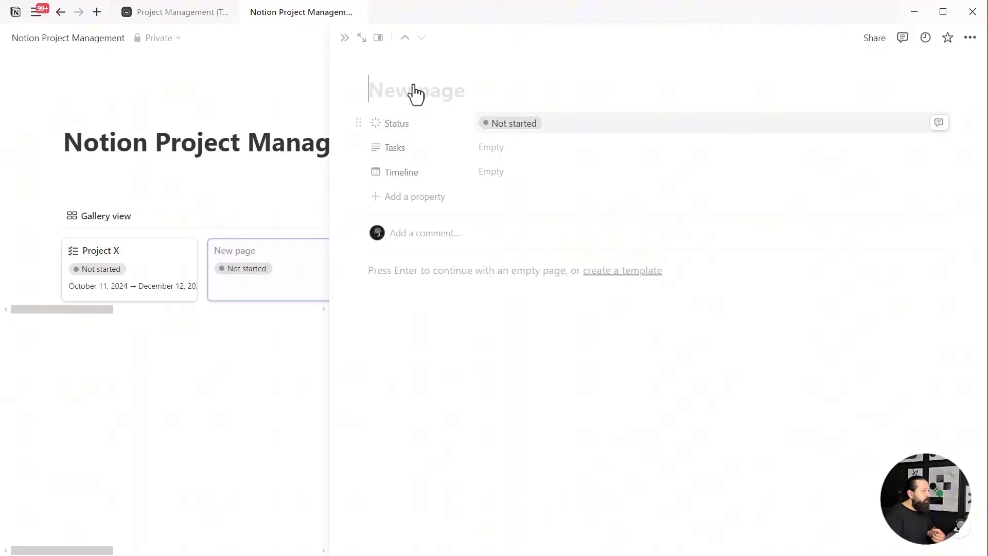
pyautogui.click(345, 38)
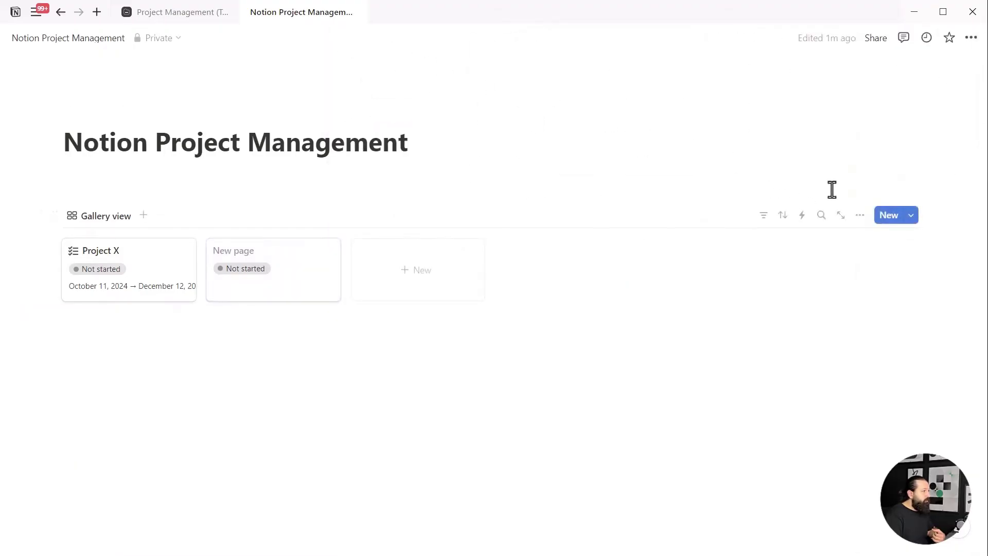
# - Create a new project template titled 'Project Name' with a checklist icon
pyautogui.click(911, 215)
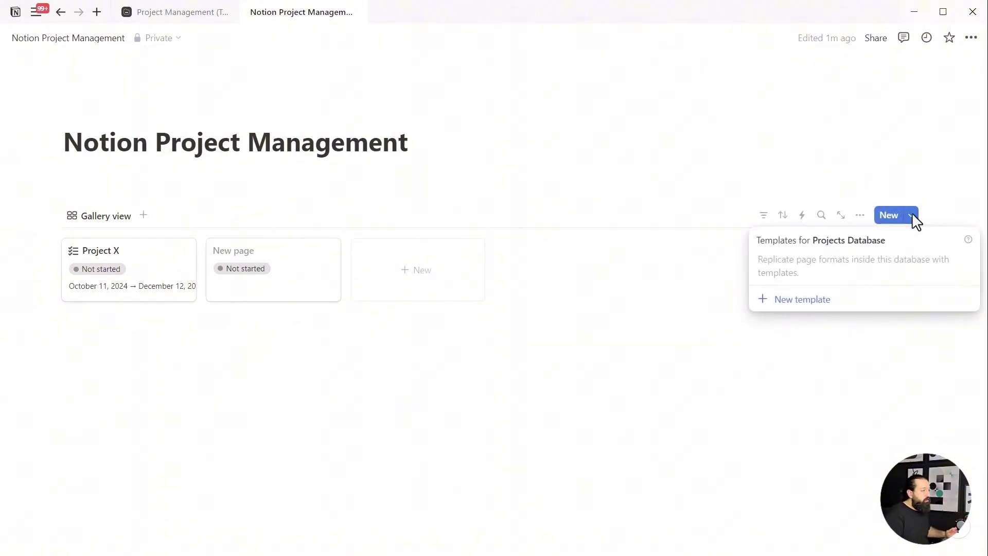
pyautogui.click(803, 300)
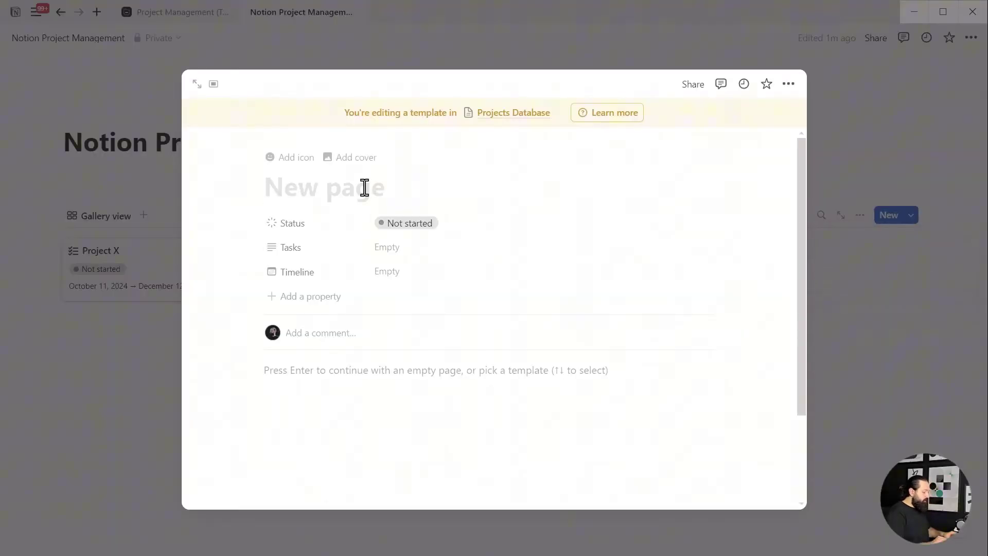
pyautogui.write('Project Name')
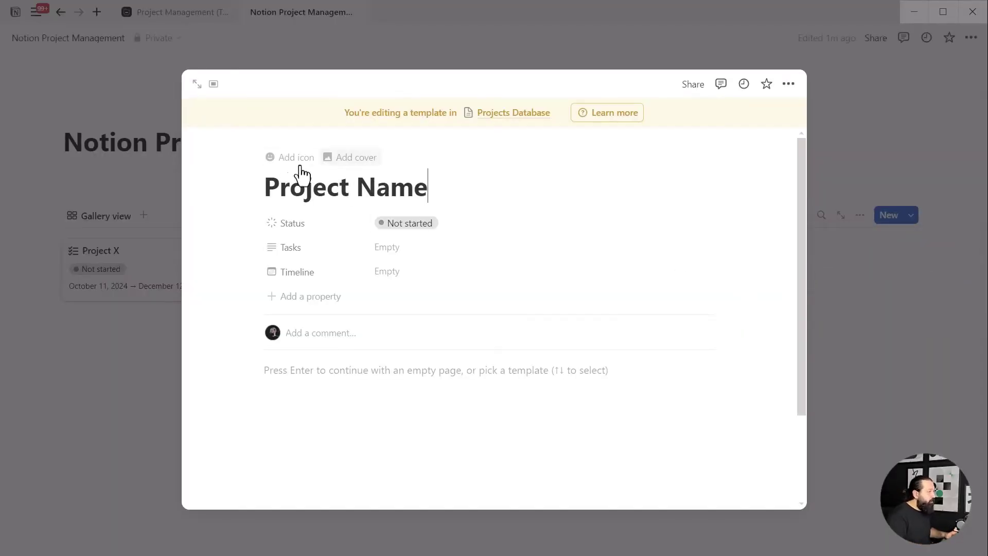
pyautogui.click(290, 164)
pyautogui.click(214, 255)
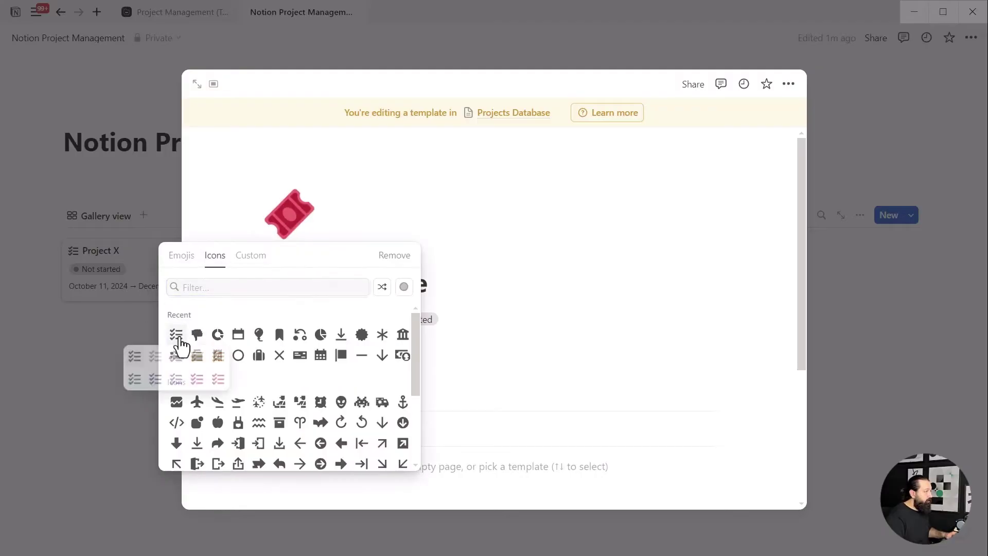
pyautogui.click(390, 292)
# - Move Tasks below Timeline and date the Timeline today, September 28, 2024, with an end date
pyautogui.click(429, 321)
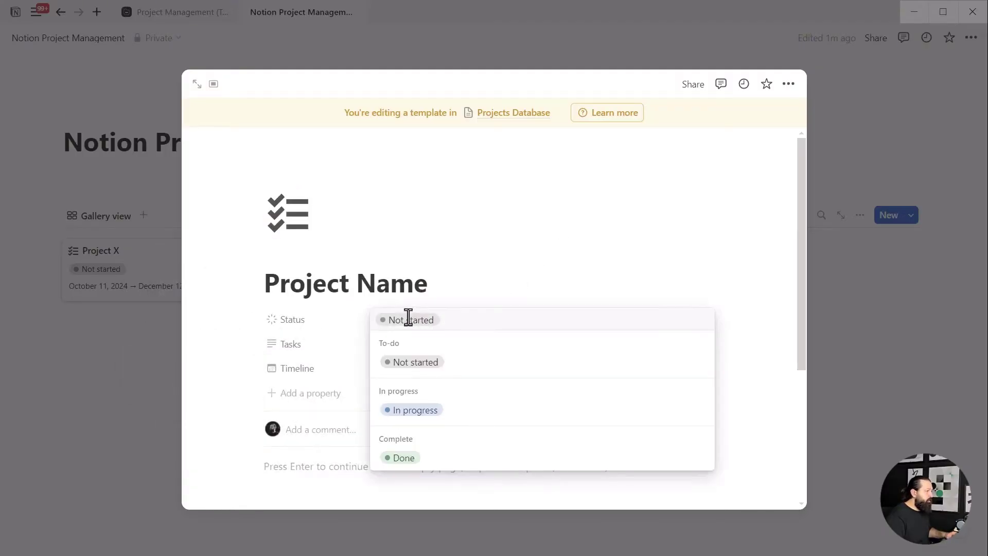
pyautogui.press('Escape')
pyautogui.moveTo(355, 348); pyautogui.dragTo(329, 383)
pyautogui.click(402, 344)
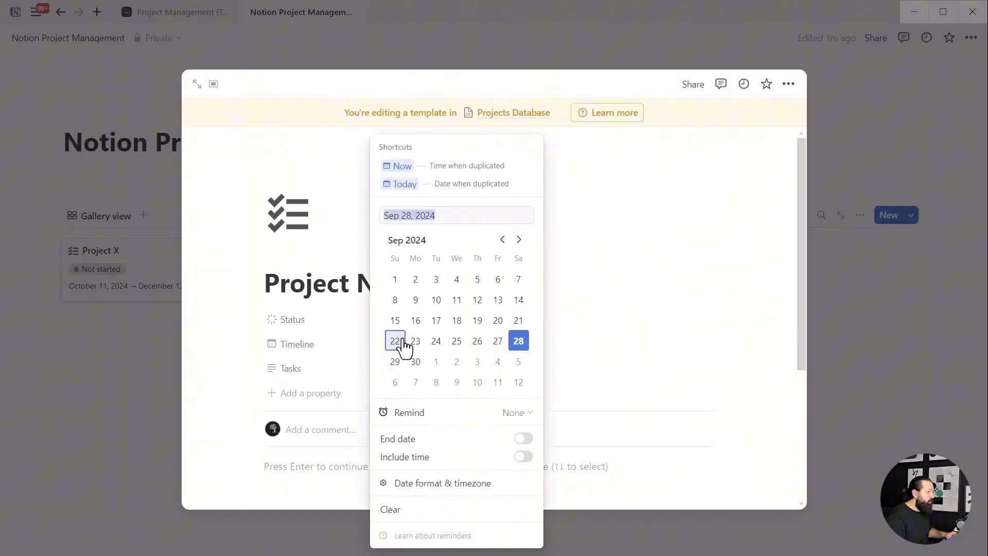
pyautogui.click(405, 184)
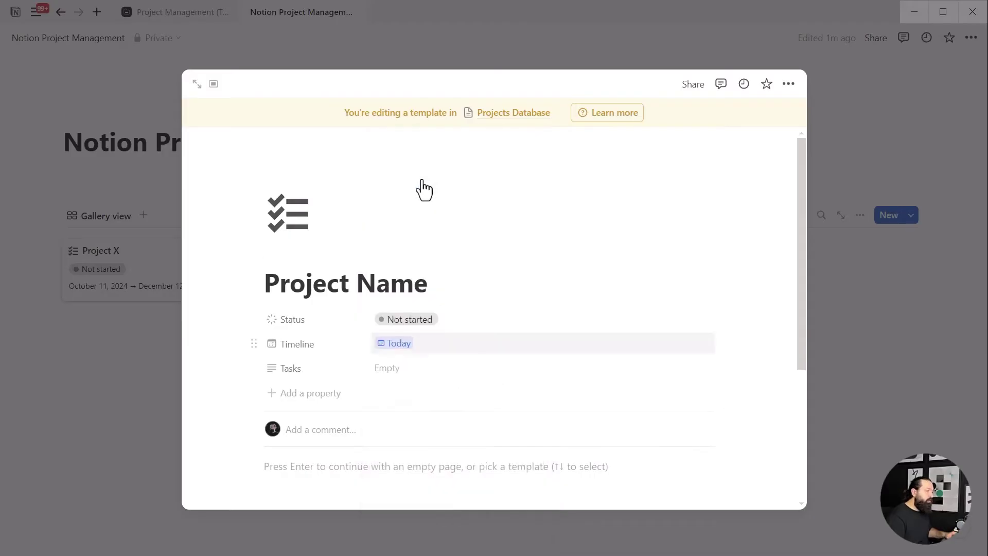
pyautogui.click(398, 344)
pyautogui.click(523, 437)
pyautogui.click(639, 333)
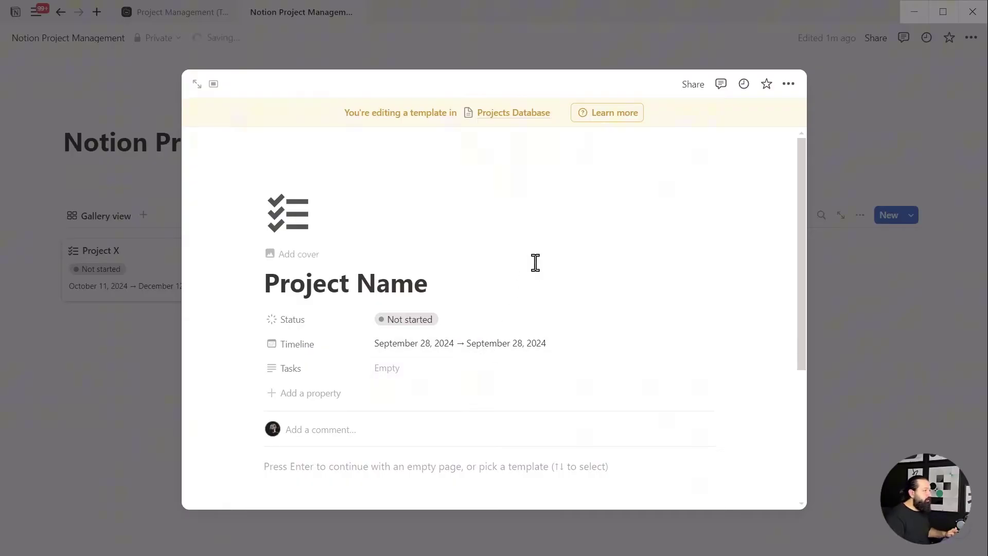
# - Set the Project Name template as the default for all Projects Database views
pyautogui.click(929, 275)
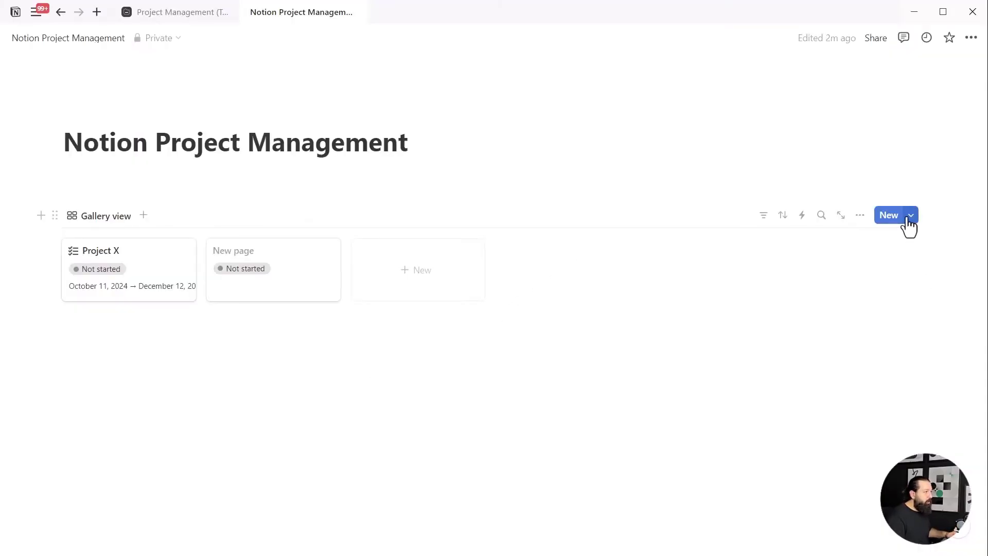
pyautogui.click(910, 216)
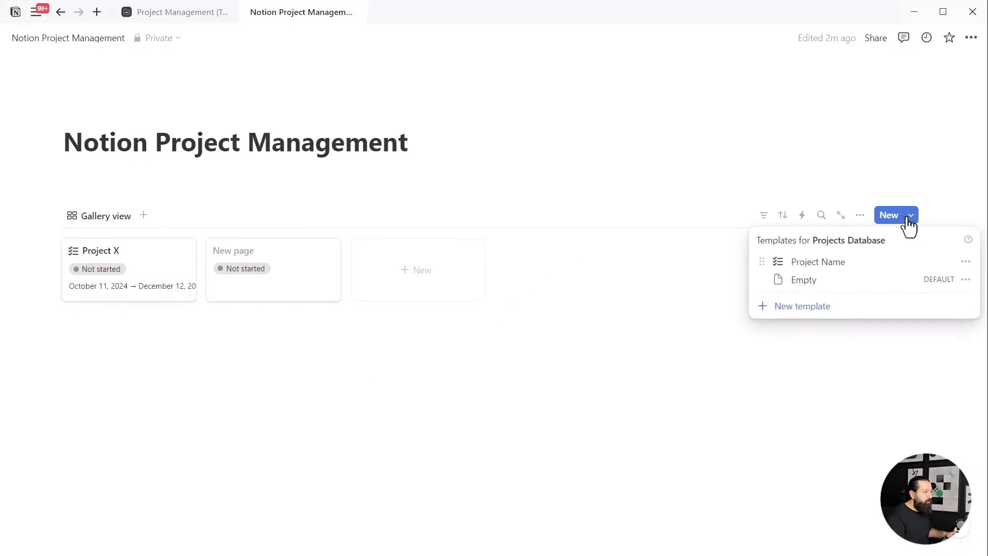
pyautogui.click(966, 263)
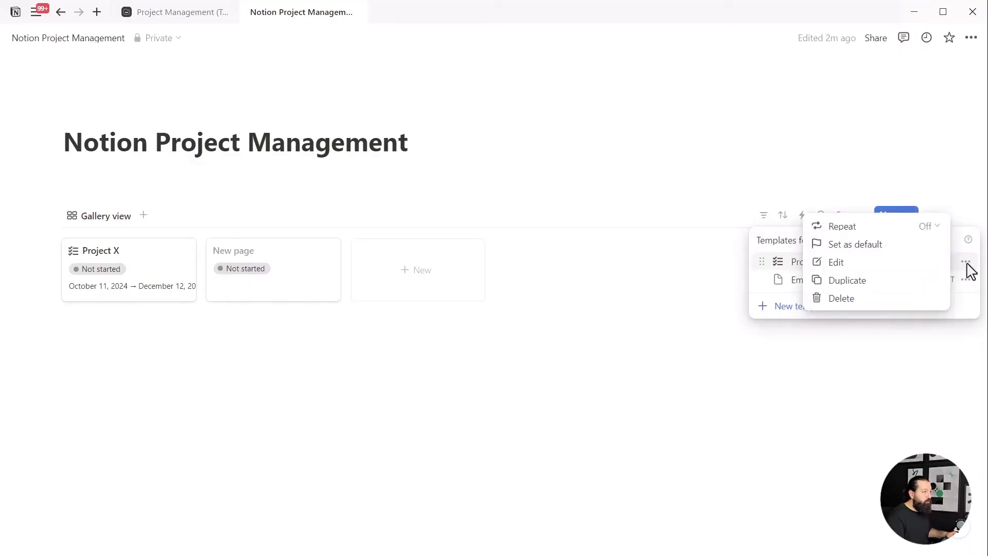
pyautogui.click(867, 249)
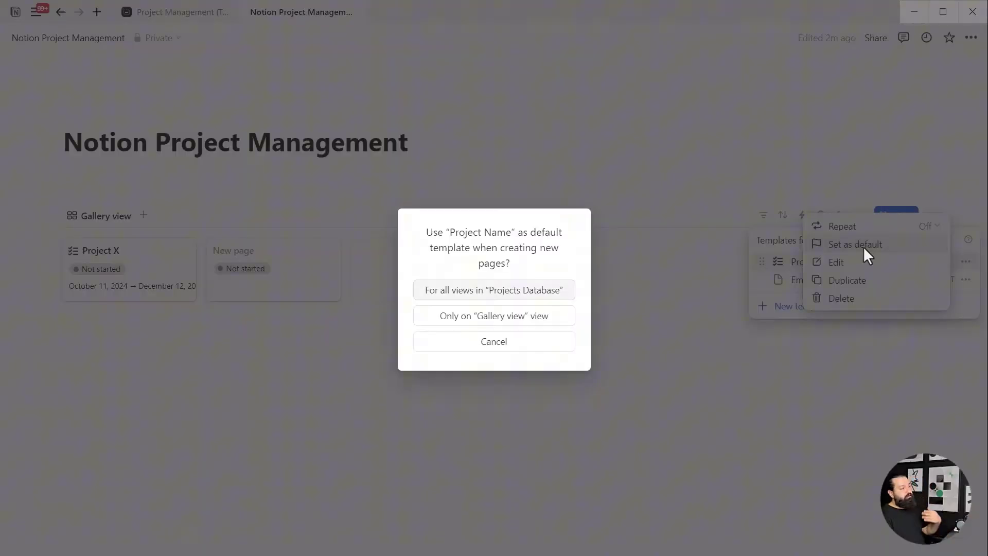
pyautogui.click(460, 299)
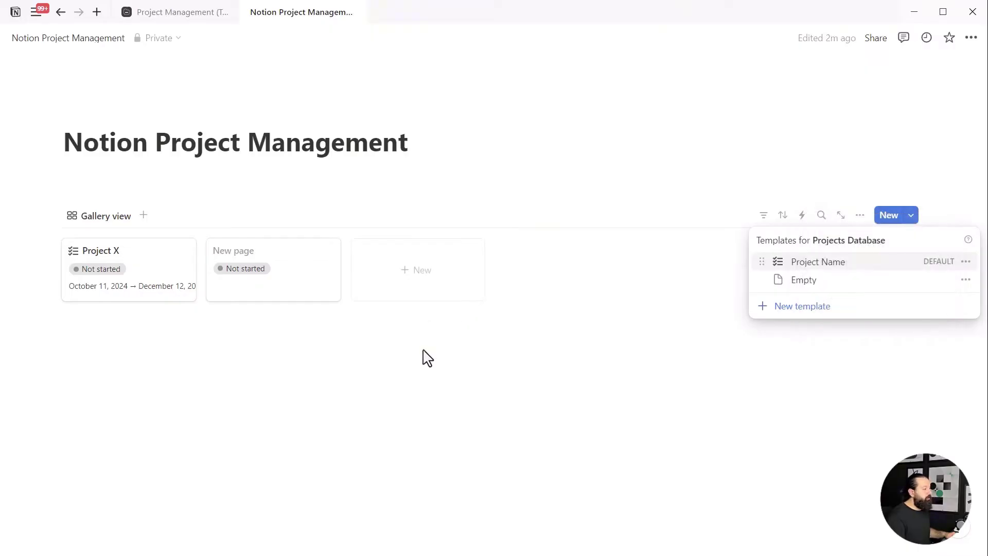
# - Add a new Project Name card to the gallery from the default template
pyautogui.click(393, 388)
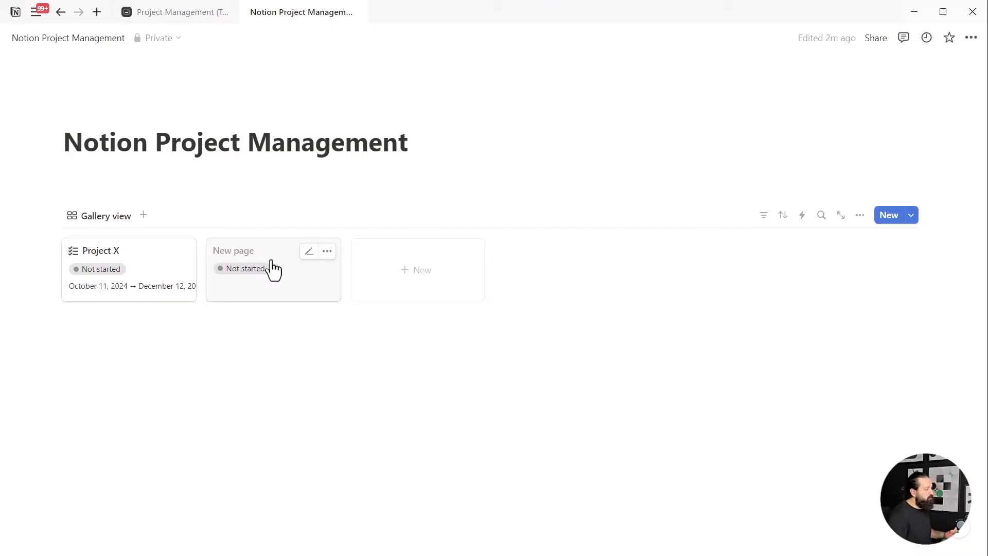
pyautogui.click(404, 280)
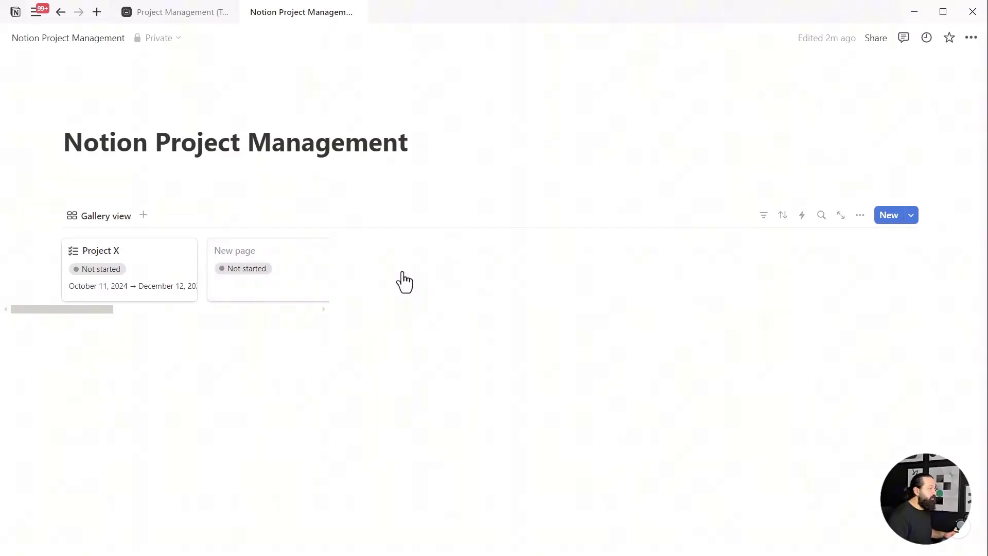
pyautogui.click(343, 41)
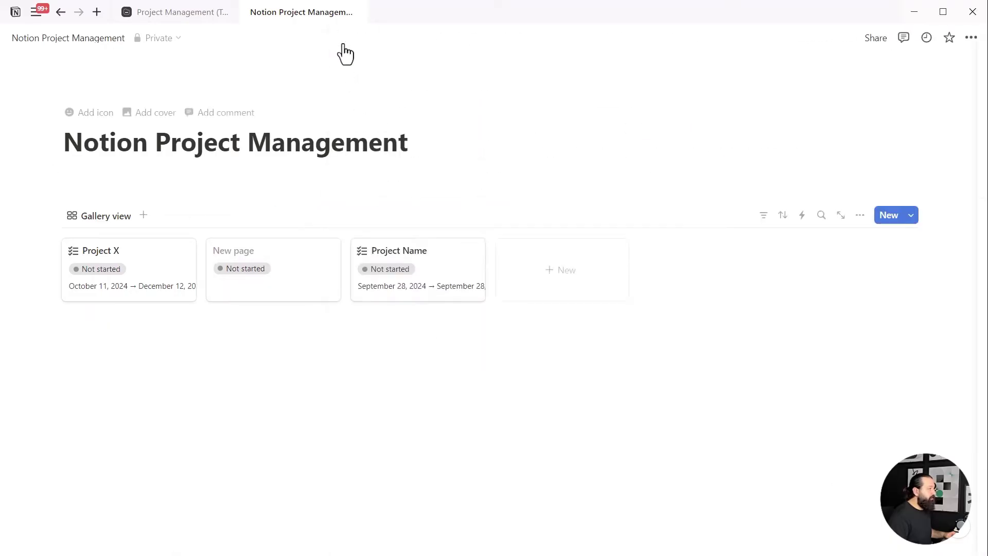
# - Delete the blank New page card and rename the gallery view to All Projects
pyautogui.rightClick(281, 252)
pyautogui.click(317, 363)
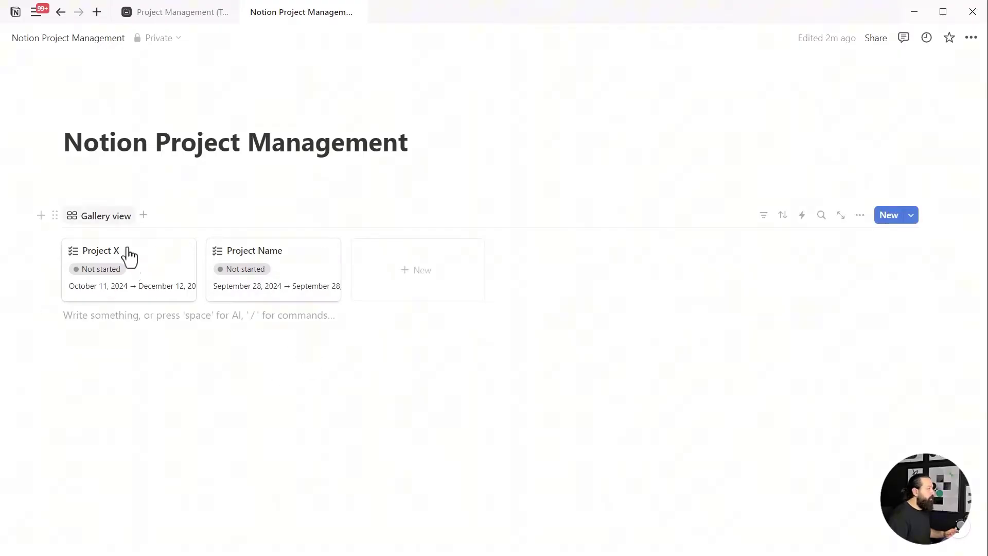
pyautogui.click(98, 218)
pyautogui.click(108, 257)
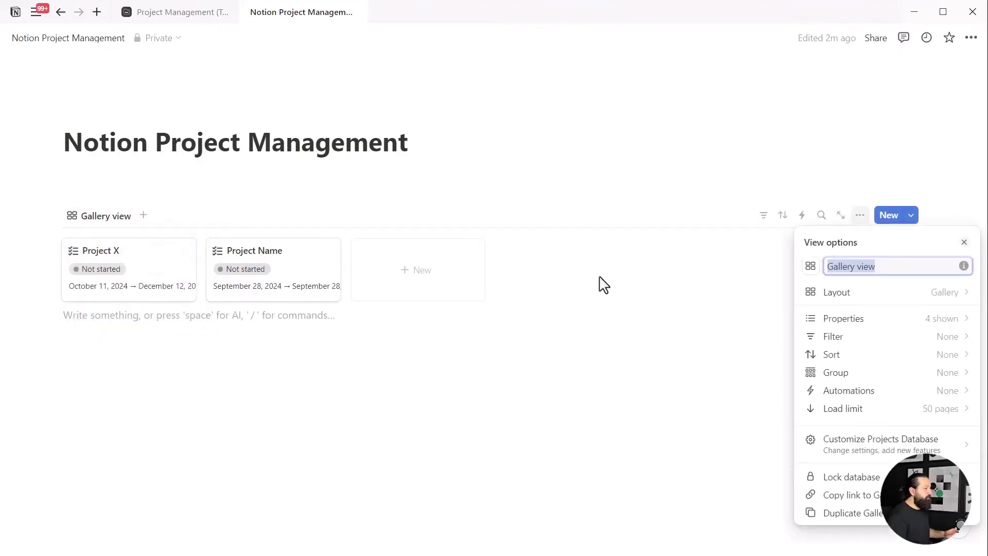
pyautogui.write('A')
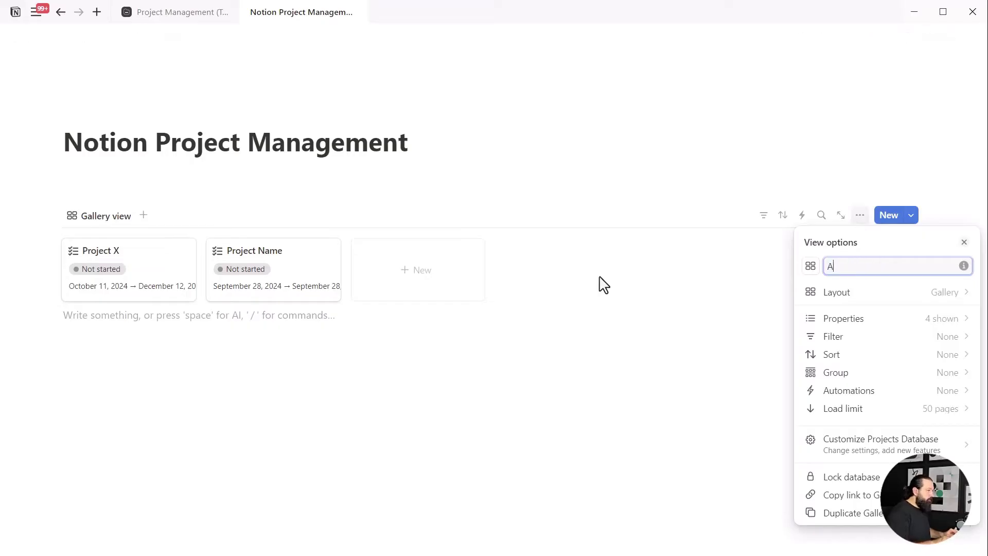
pyautogui.write('ll Projects')
pyautogui.press('Escape')
# - Duplicate the view as Not Started, filtered to Status To-do
pyautogui.click(110, 219)
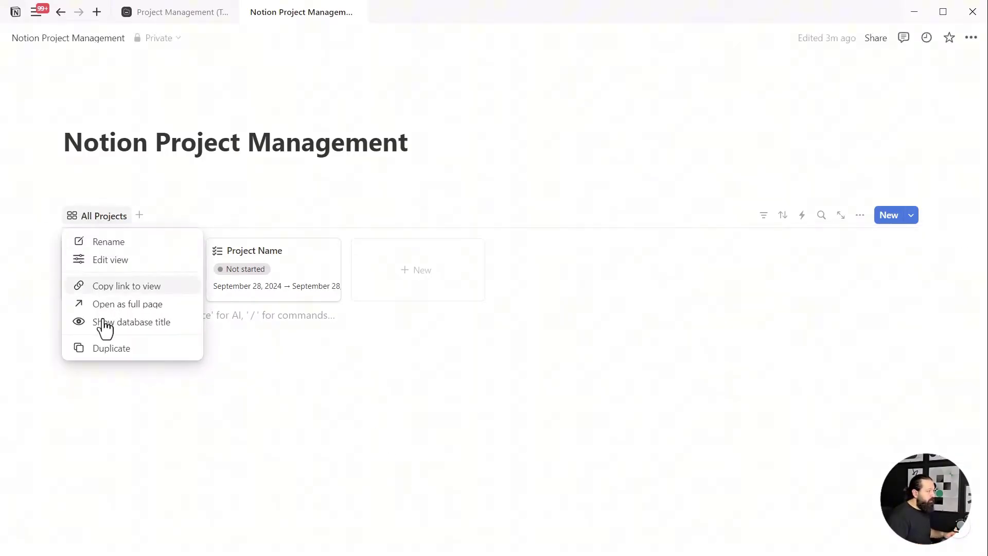
pyautogui.click(106, 347)
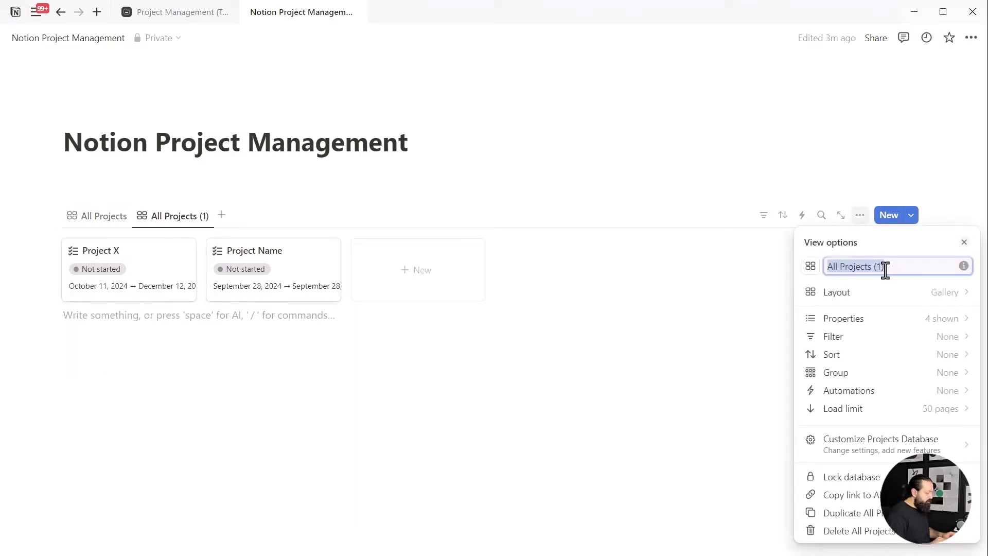
pyautogui.write('Not Started')
pyautogui.click(620, 373)
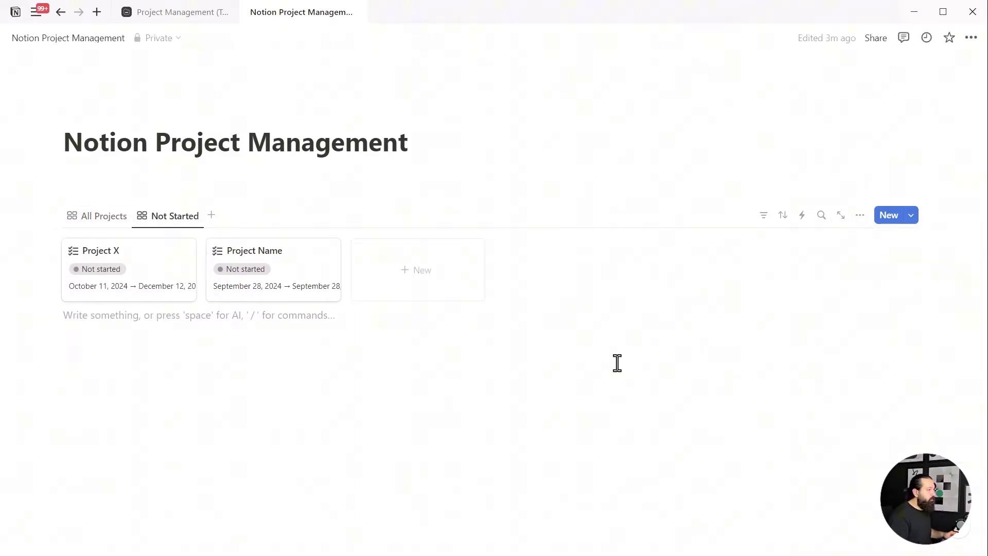
pyautogui.click(763, 215)
pyautogui.click(713, 286)
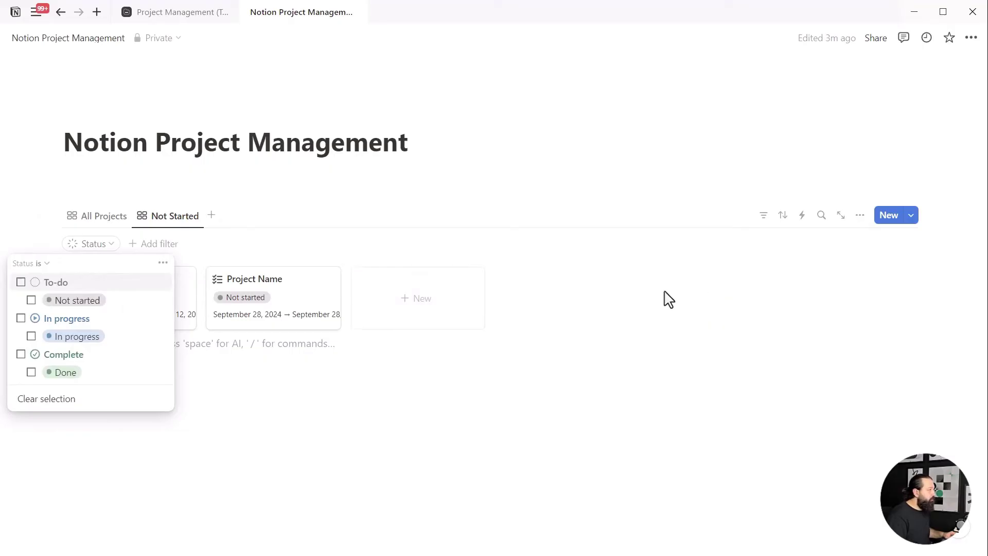
pyautogui.click(45, 282)
pyautogui.click(283, 399)
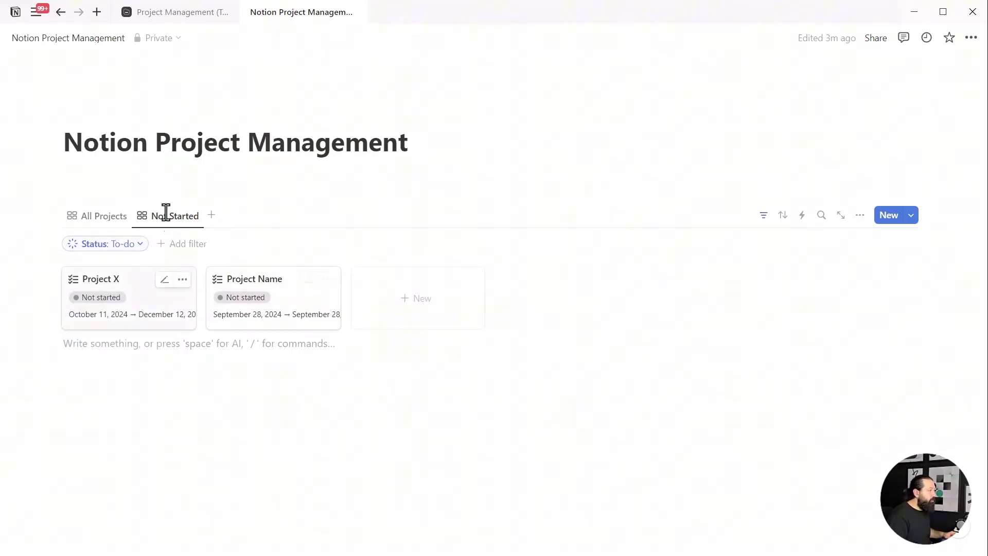
# - Give the Not Started view a circle icon
pyautogui.click(169, 219)
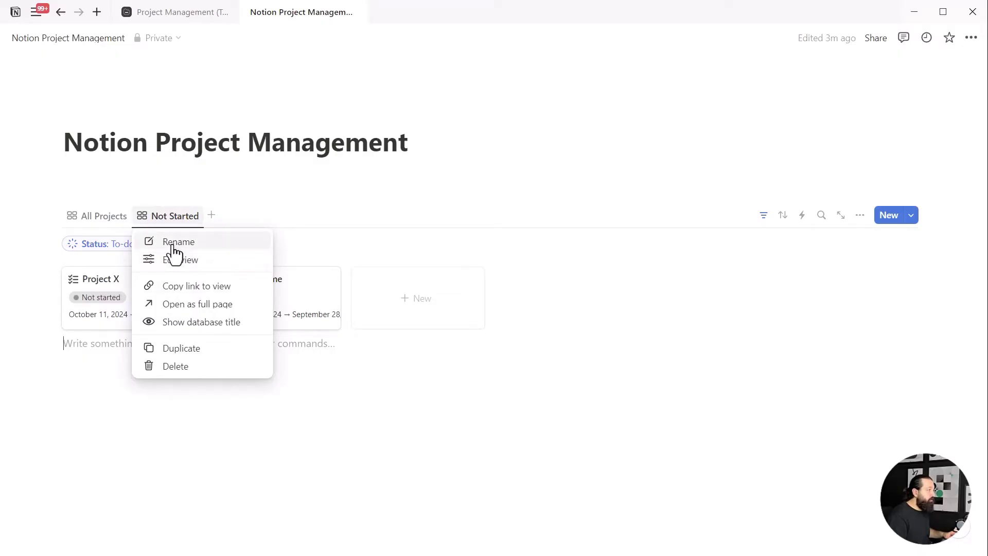
pyautogui.click(174, 245)
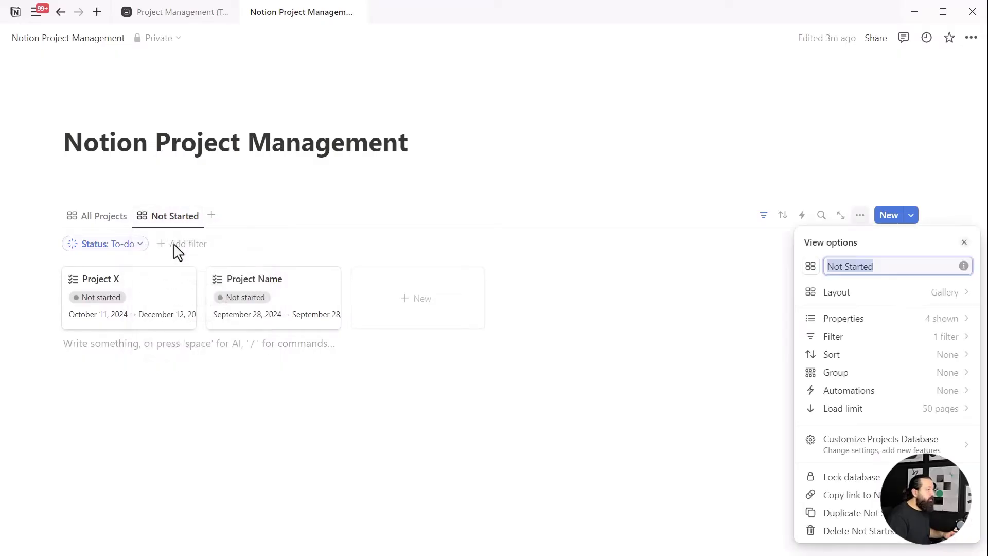
pyautogui.click(811, 267)
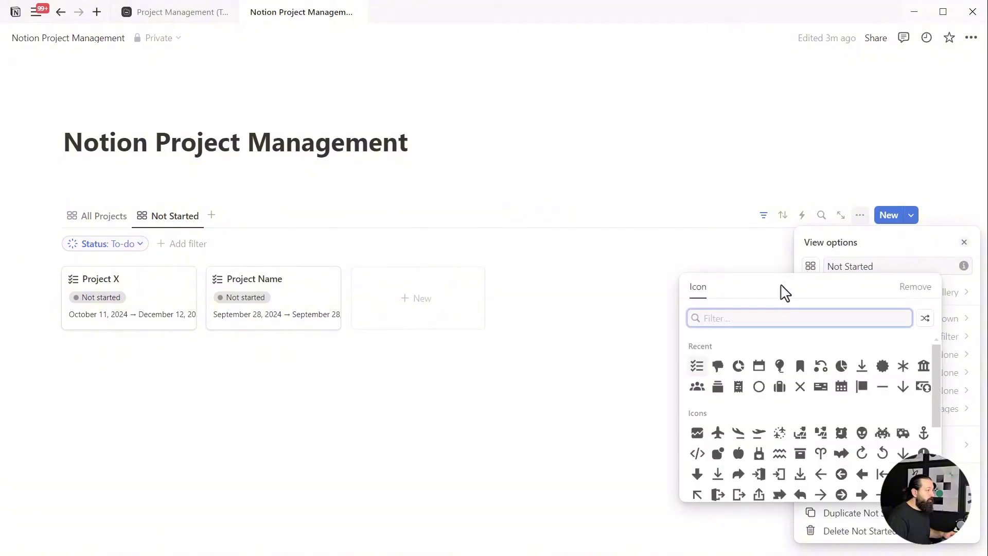
pyautogui.click(759, 387)
pyautogui.click(191, 222)
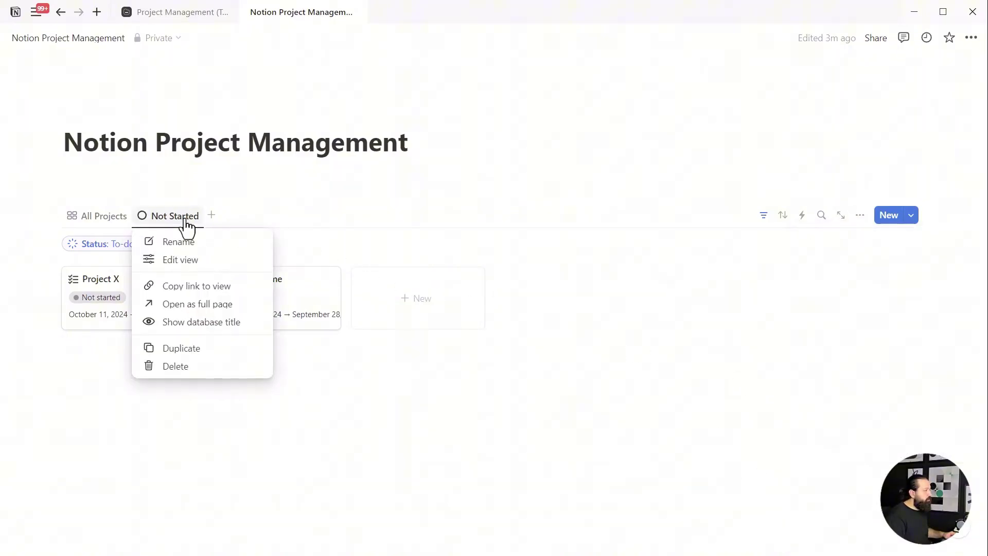
# - Duplicate the Not Started view and name the copy In Progress
pyautogui.click(198, 357)
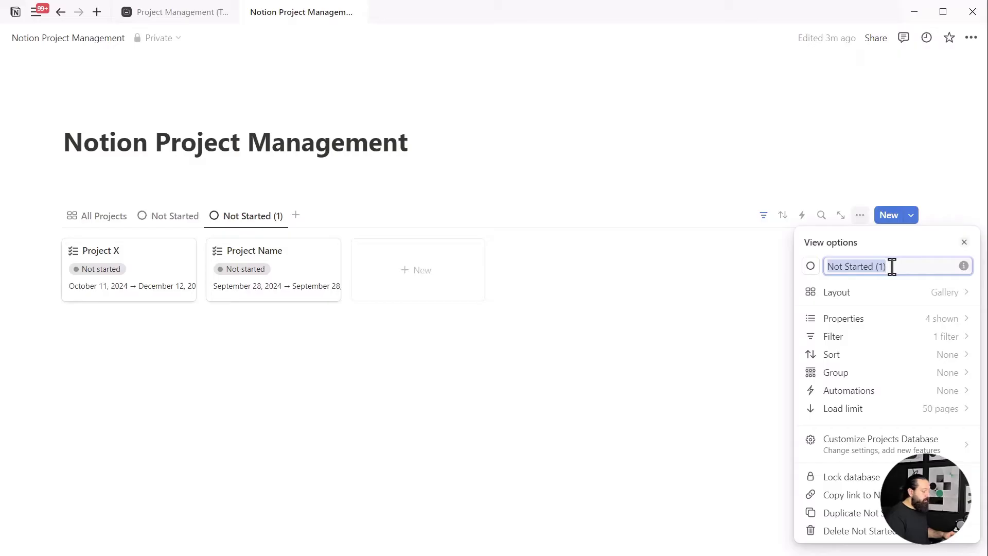
pyautogui.write('In Progress')
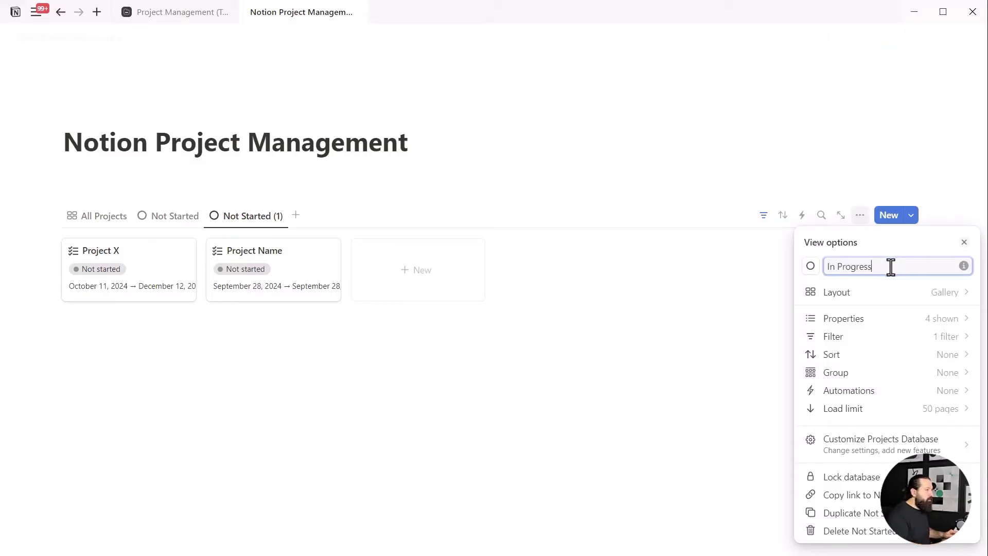
pyautogui.click(507, 381)
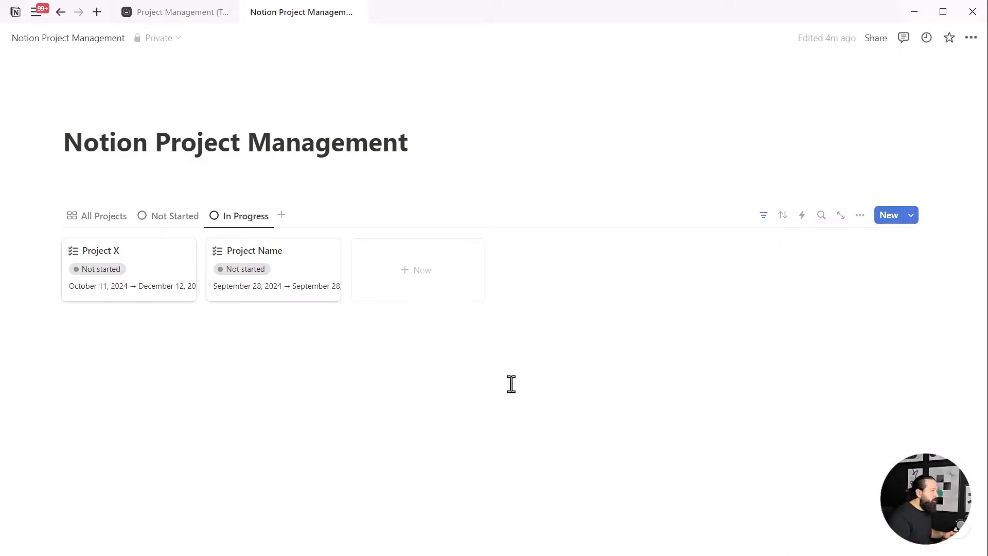
# - Give the In Progress view a circle icon found by searching 'circle'
pyautogui.click(249, 227)
pyautogui.click(249, 256)
pyautogui.click(809, 267)
pyautogui.write('chart')
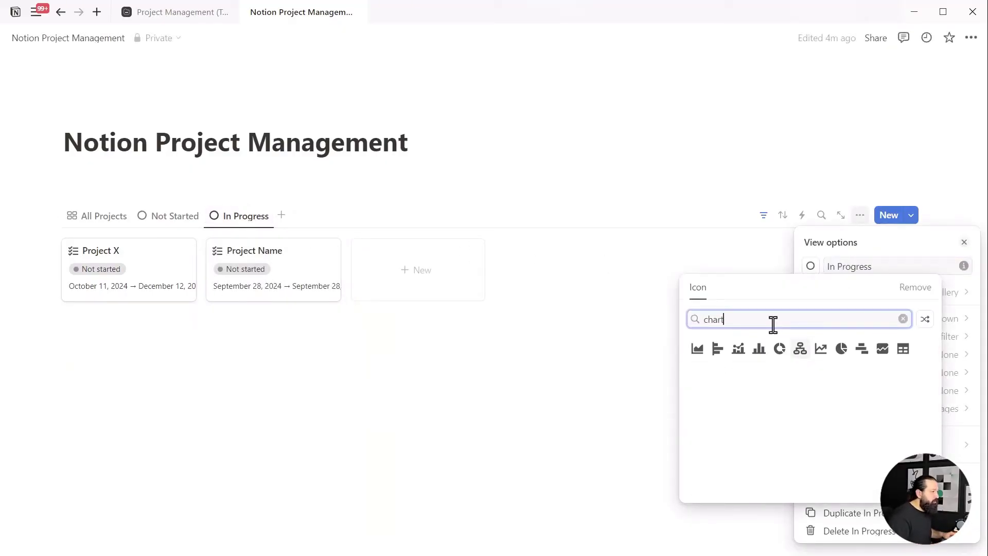
pyautogui.hotkey('ctrl', 'a')
pyautogui.write('circle')
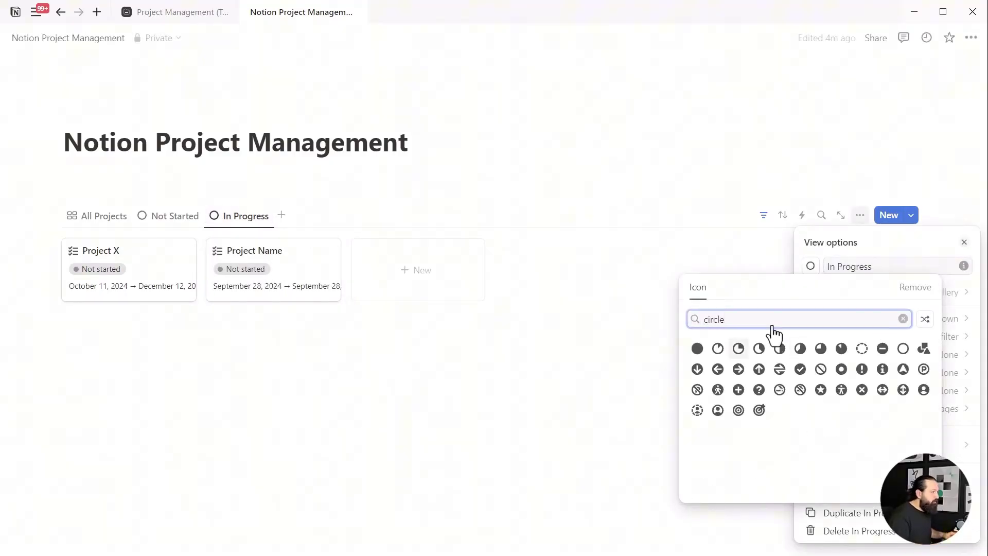
pyautogui.click(718, 350)
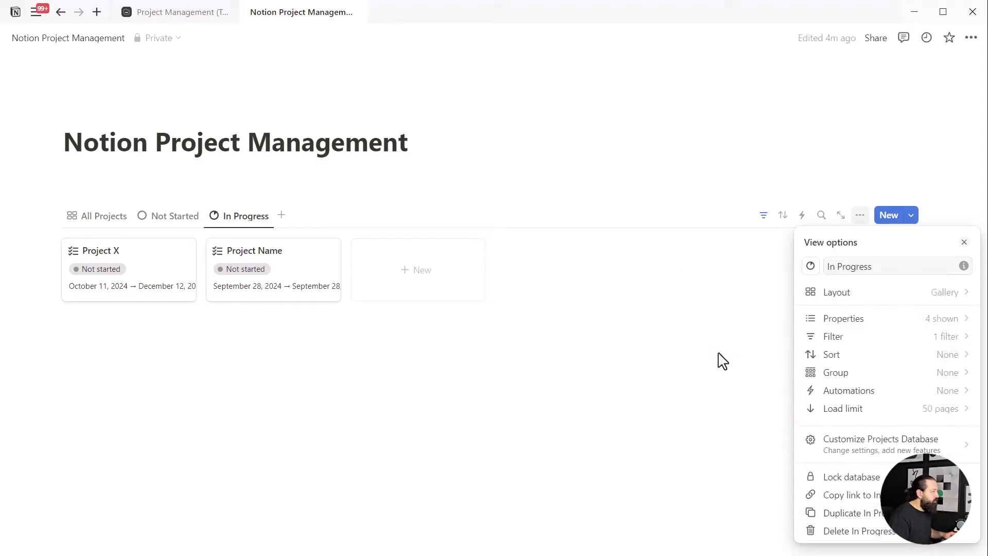
pyautogui.click(261, 227)
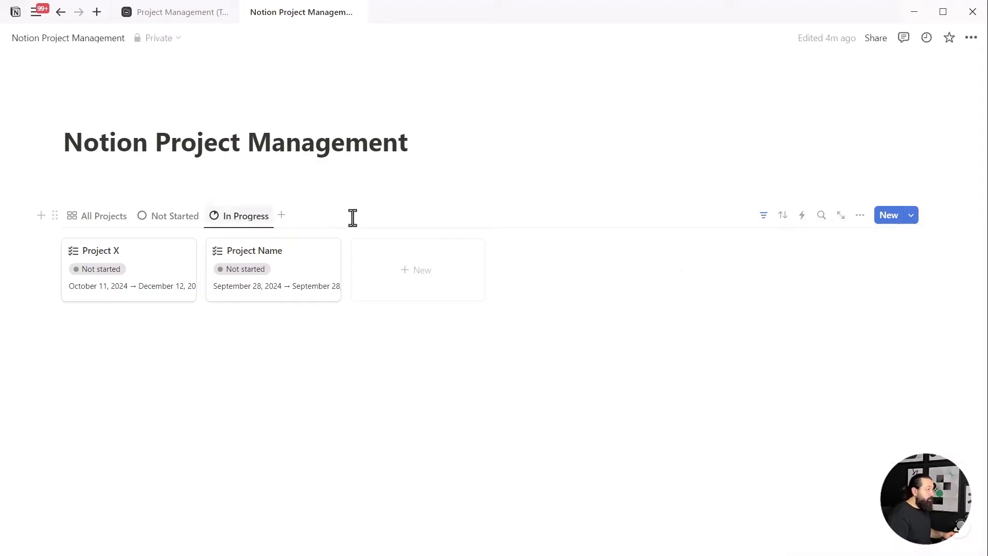
# - Change the In Progress view's Status filter from To-do to In progress
pyautogui.click(764, 216)
pyautogui.click(103, 245)
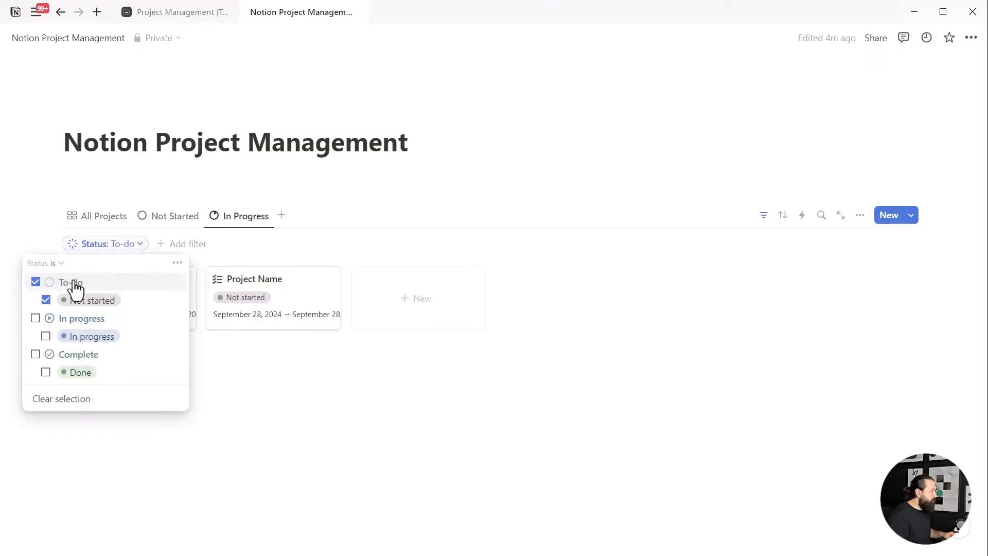
pyautogui.click(71, 283)
pyautogui.click(69, 323)
pyautogui.click(537, 379)
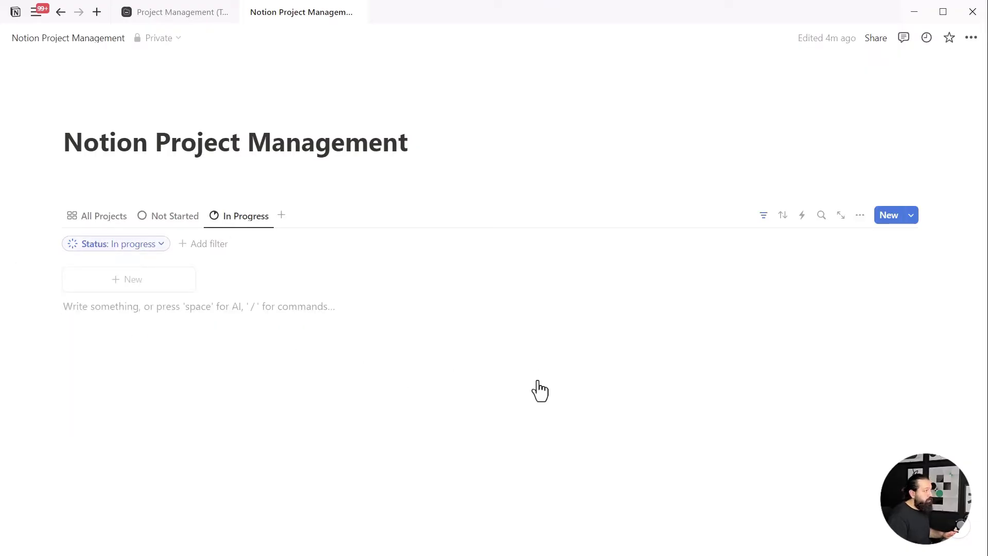
# - Set Project X's status to In progress and add a third project card
pyautogui.click(87, 219)
pyautogui.click(105, 278)
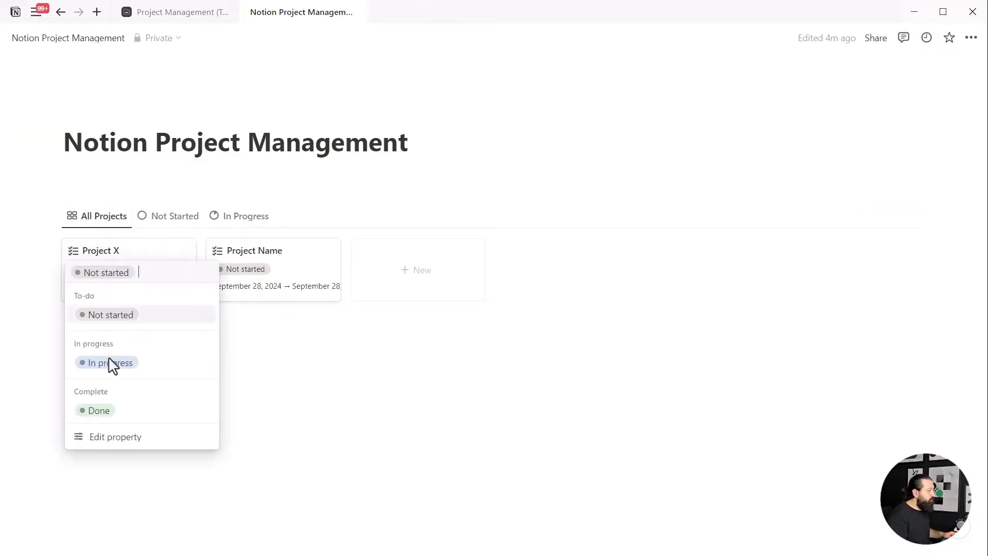
pyautogui.click(109, 361)
pyautogui.click(384, 286)
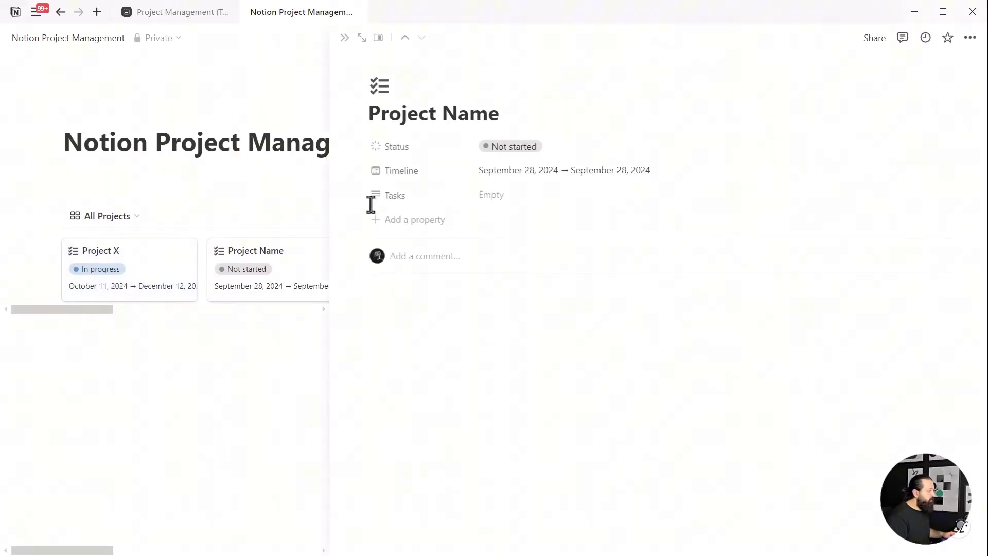
pyautogui.click(346, 39)
# - Check the Not Started and In Progress views to confirm their filters
pyautogui.click(154, 216)
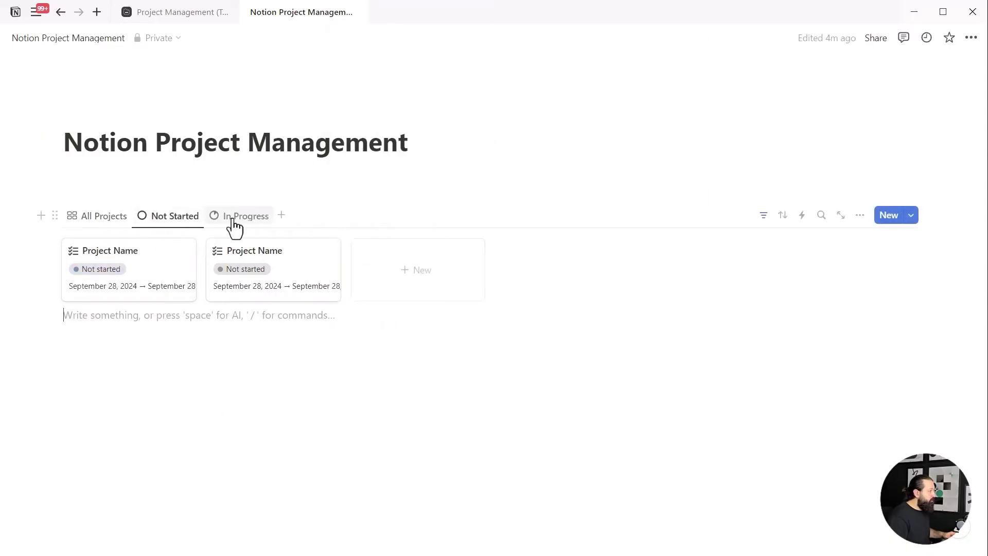
pyautogui.click(232, 220)
pyautogui.click(172, 222)
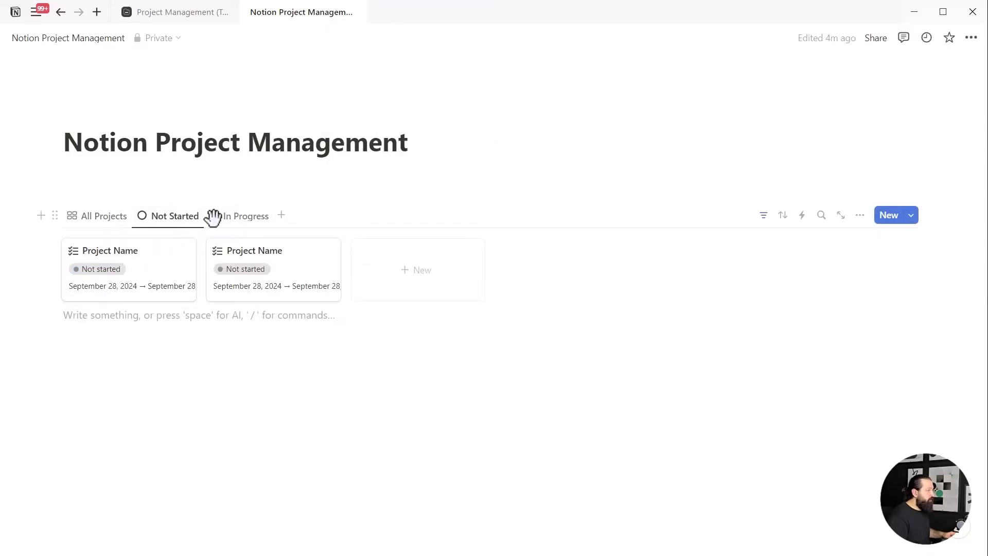
# - Duplicate the In Progress view and name the copy Complete
pyautogui.click(246, 219)
pyautogui.click(764, 215)
pyautogui.click(270, 216)
pyautogui.click(252, 349)
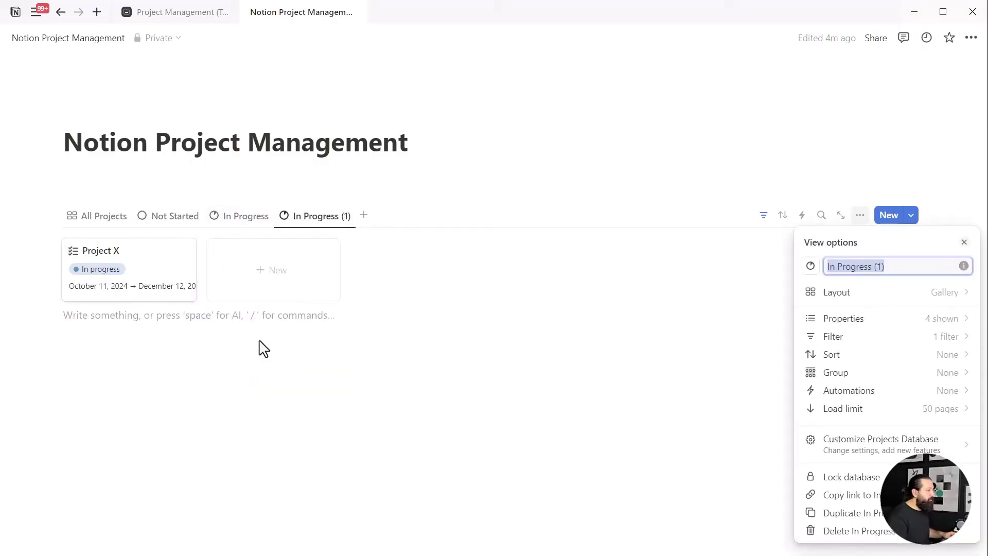
pyautogui.write('Complete')
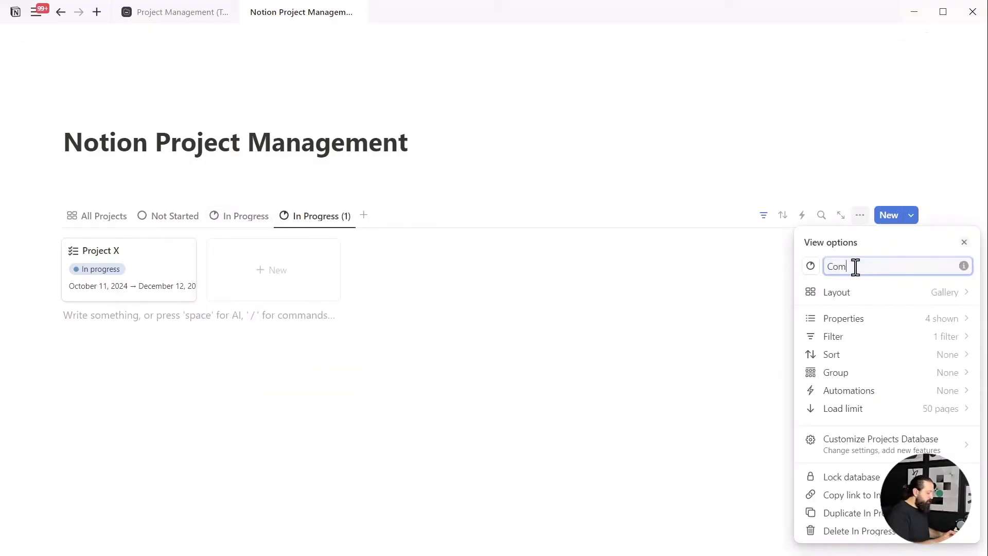
# - Give the Complete view a check-circle icon found by searching 'tick'
pyautogui.click(812, 268)
pyautogui.write('tick')
pyautogui.press('BackSpace')
pyautogui.press('BackSpace')
pyautogui.press('BackSpace')
pyautogui.press('BackSpace')
pyautogui.write('tick')
pyautogui.click(717, 351)
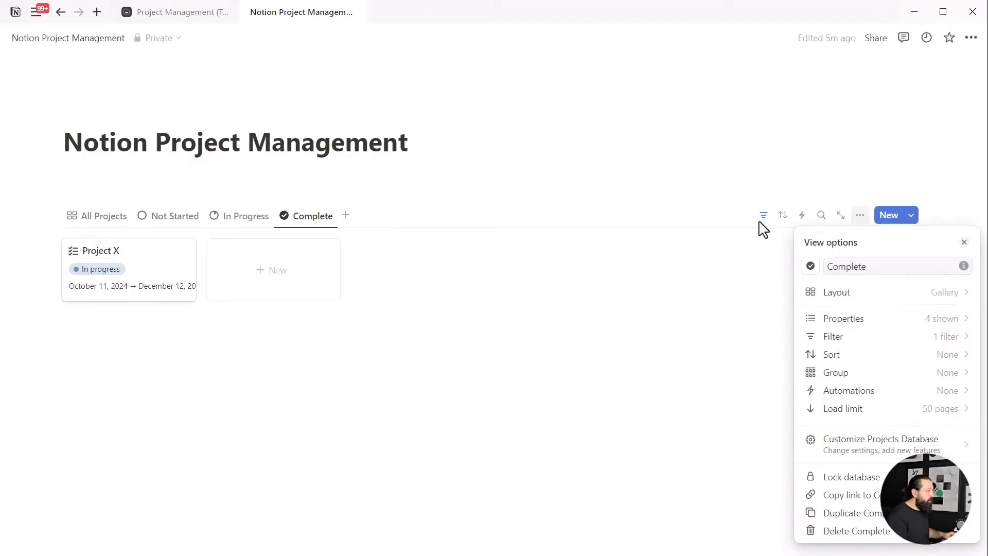
pyautogui.click(764, 218)
# - Change the Complete view's Status filter from In progress to Done
pyautogui.click(118, 243)
pyautogui.click(90, 318)
pyautogui.click(82, 355)
pyautogui.click(797, 254)
pyautogui.click(764, 219)
# - In All Projects, duplicate the third project card and mark the third project Done
pyautogui.click(130, 217)
pyautogui.rightClick(448, 284)
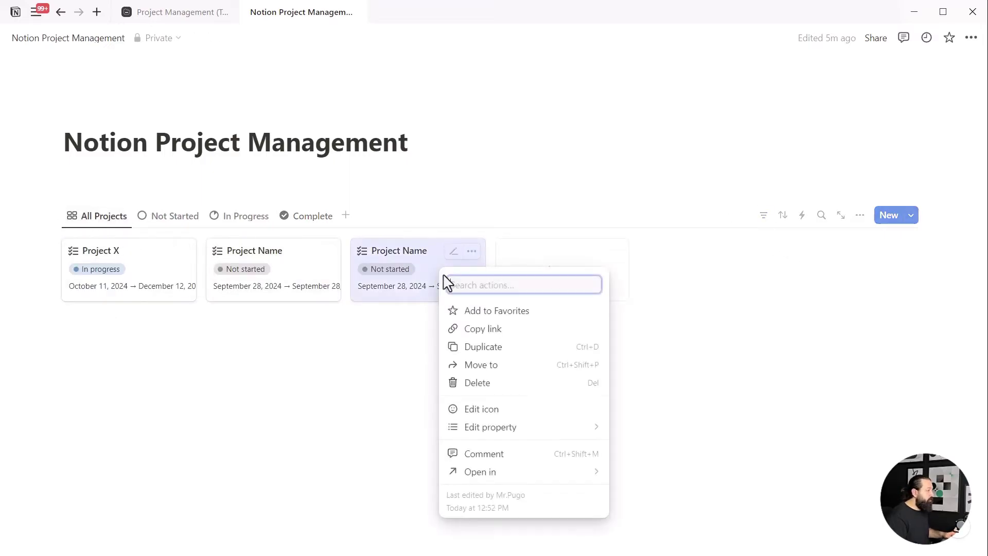
pyautogui.click(466, 343)
pyautogui.click(392, 268)
pyautogui.click(387, 410)
# - Check the Complete, In Progress, Not Started and All Projects views
pyautogui.click(301, 217)
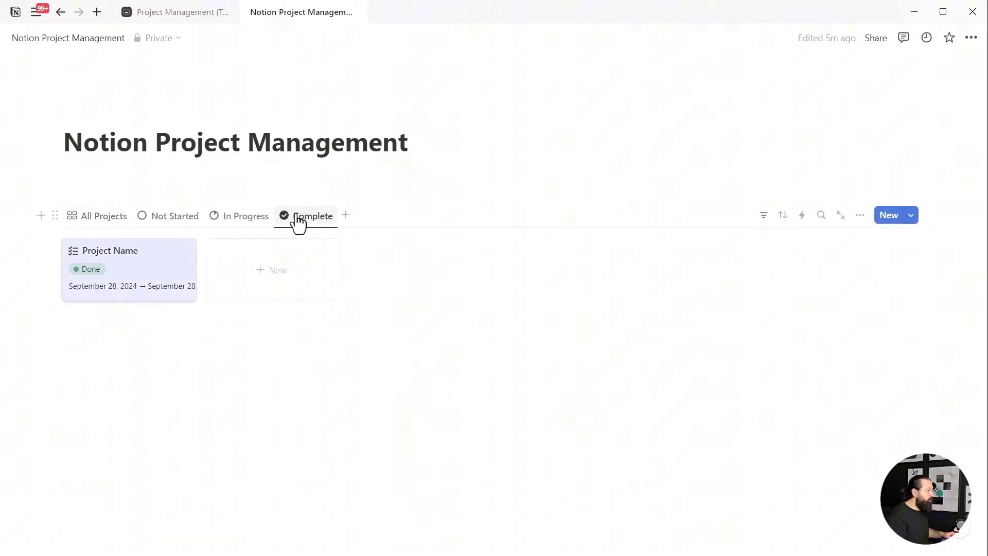
pyautogui.click(224, 222)
pyautogui.click(178, 221)
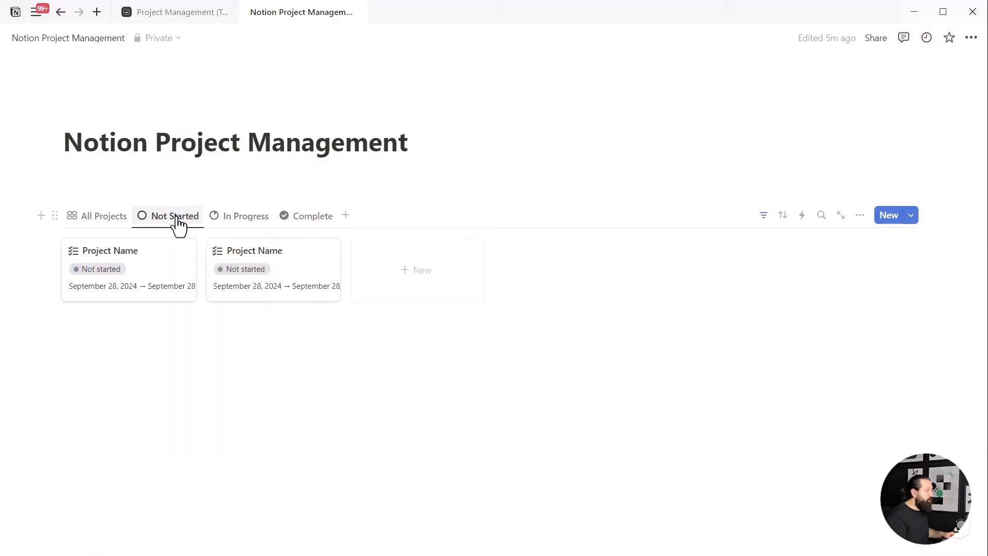
pyautogui.click(96, 226)
pyautogui.click(168, 362)
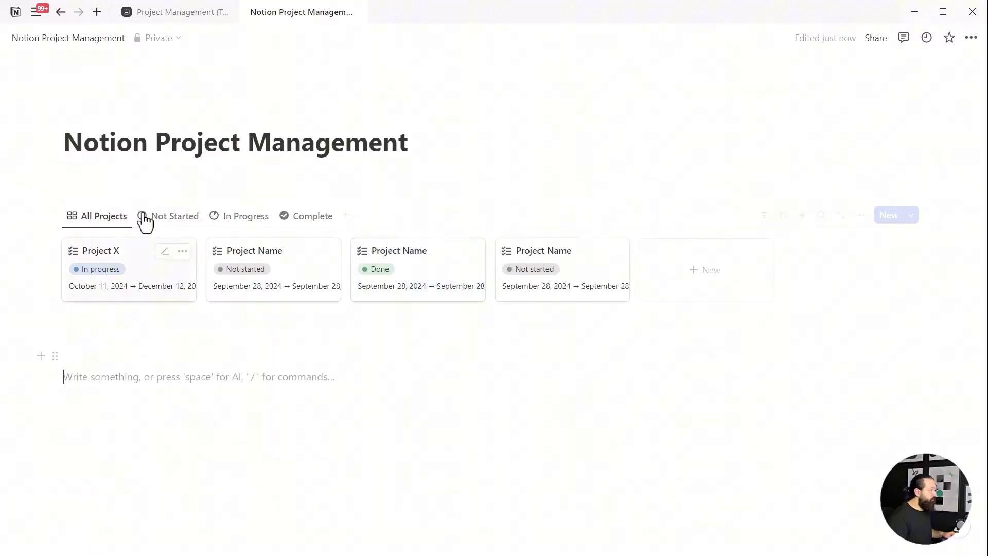
# - Add a Heading 3 'Projects' above the project gallery
pyautogui.click(127, 194)
pyautogui.write('/he')
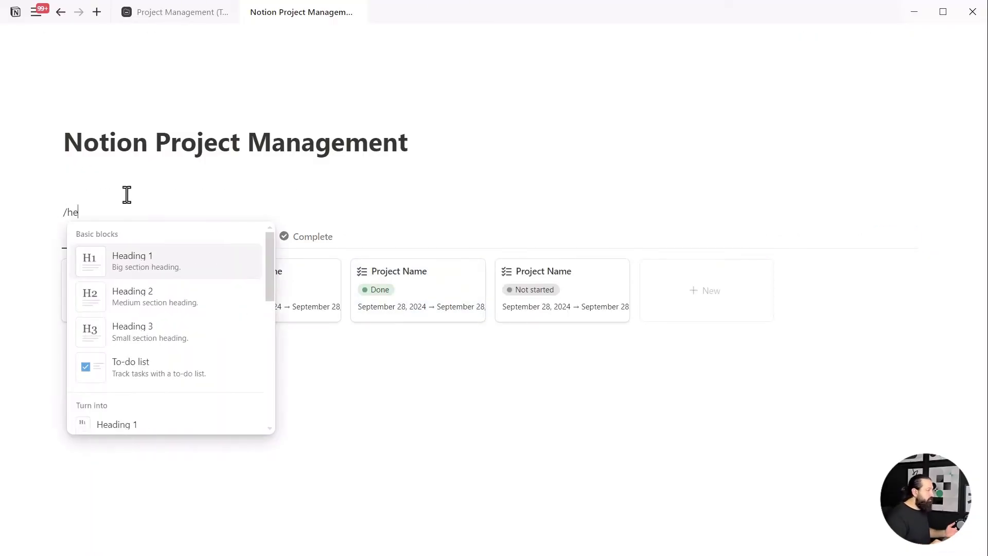
pyautogui.press('Down')
pyautogui.press('Down')
pyautogui.press('Up')
pyautogui.press('Down')
pyautogui.press('Down')
pyautogui.press('Return')
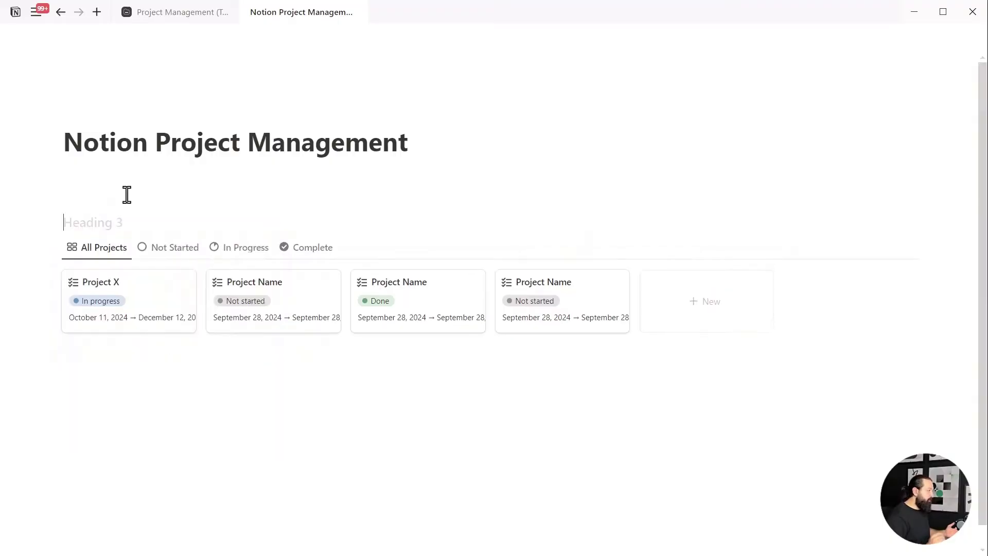
pyautogui.write('Projects')
pyautogui.press('Return')
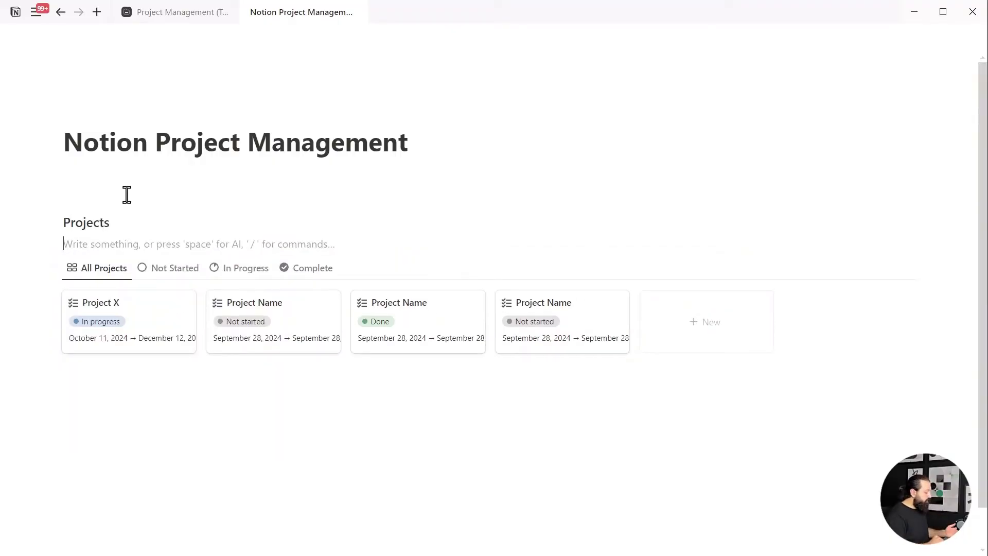
pyautogui.hotkey('ctrl', 'alt', '3')
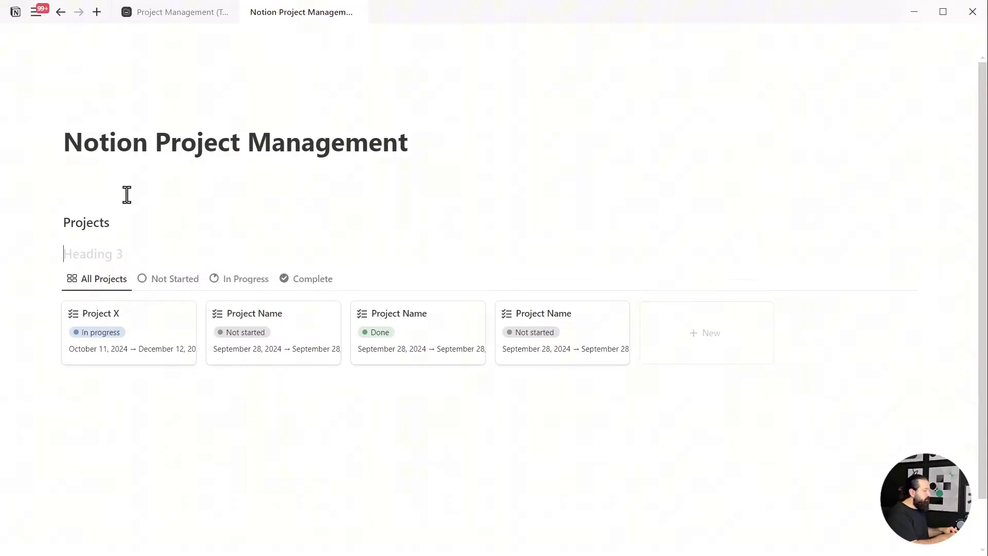
pyautogui.hotkey('ctrl', 'alt', '1')
pyautogui.hotkey('ctrl', 'alt', '2')
pyautogui.press('BackSpace')
pyautogui.press('BackSpace')
# - Add a Heading 3 Tasks below the gallery and begin a /table command under it
pyautogui.click(358, 379)
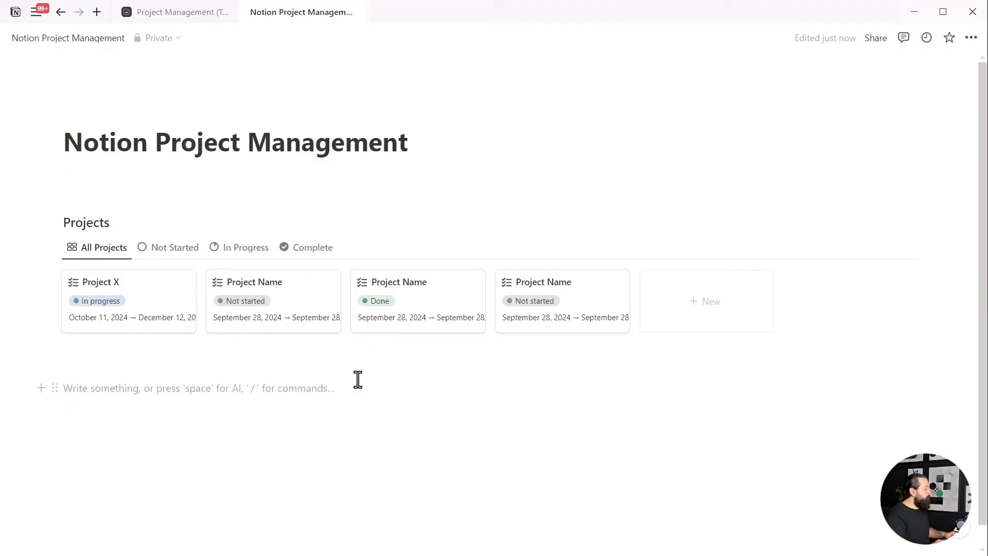
pyautogui.hotkey('ctrl', 'alt', '3')
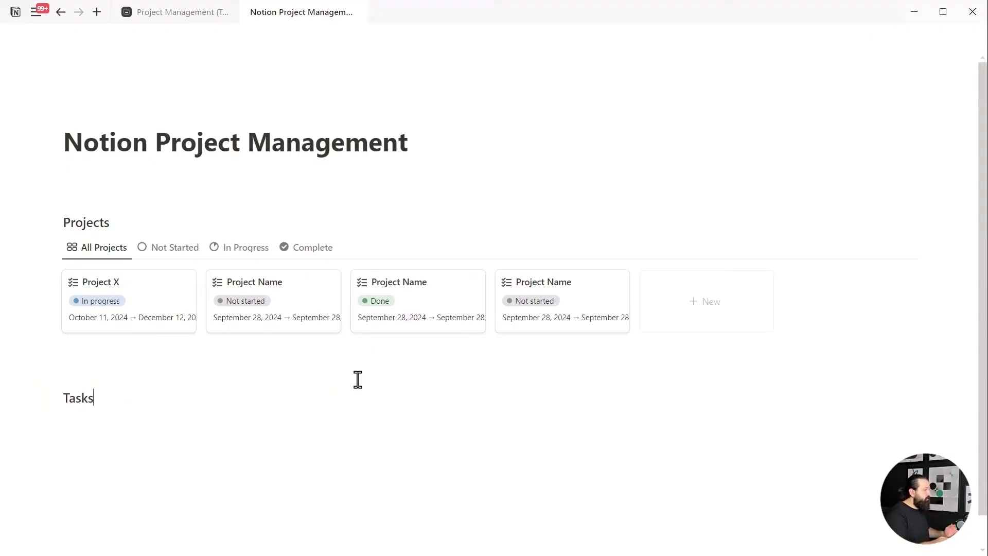
pyautogui.press('Return')
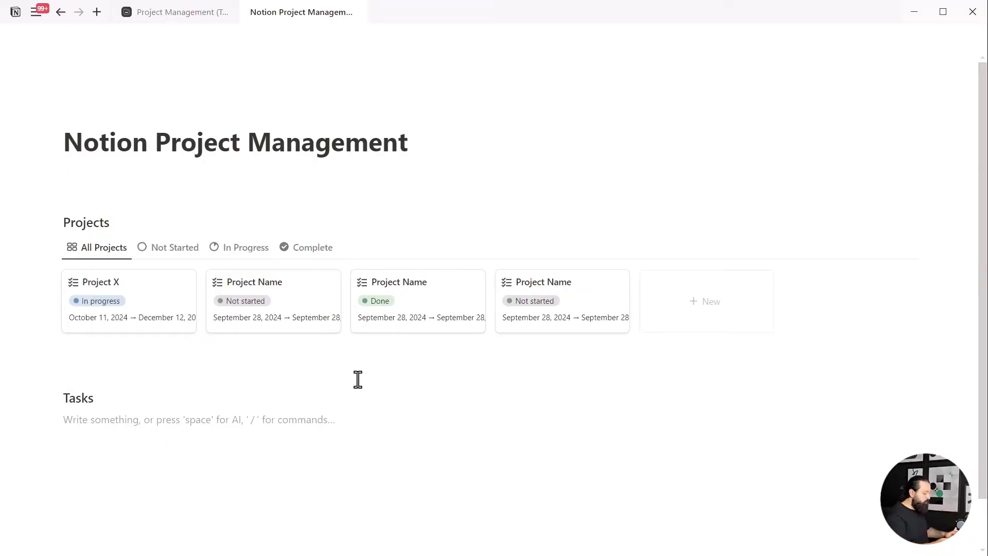
pyautogui.write('/tabl')
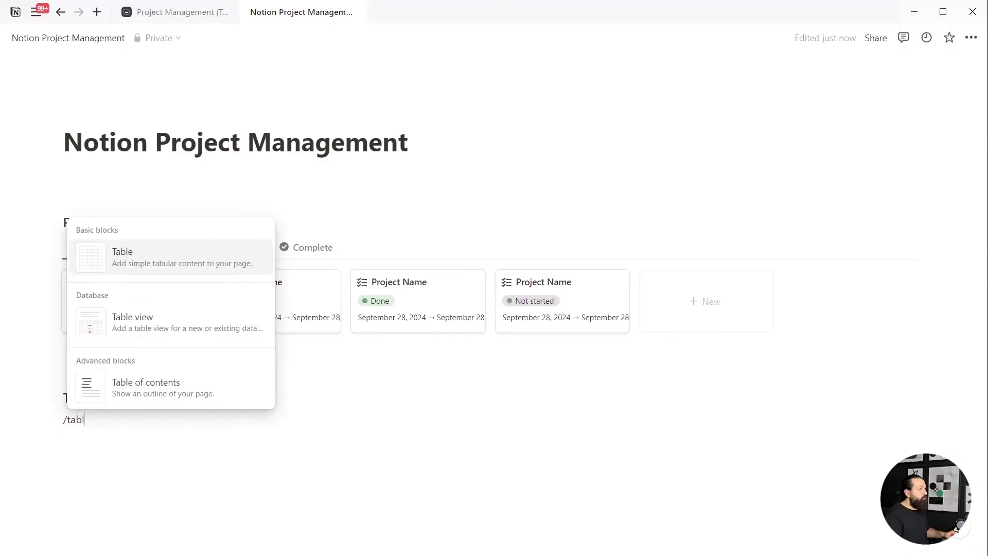
# - Insert a new table database under the heading and title it Tasks
pyautogui.press('BackSpace')
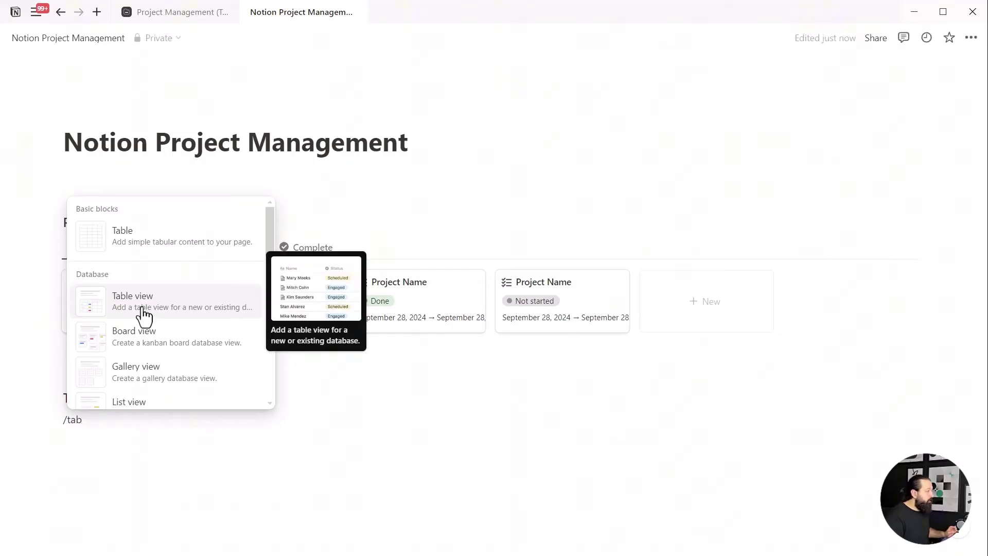
pyautogui.click(144, 311)
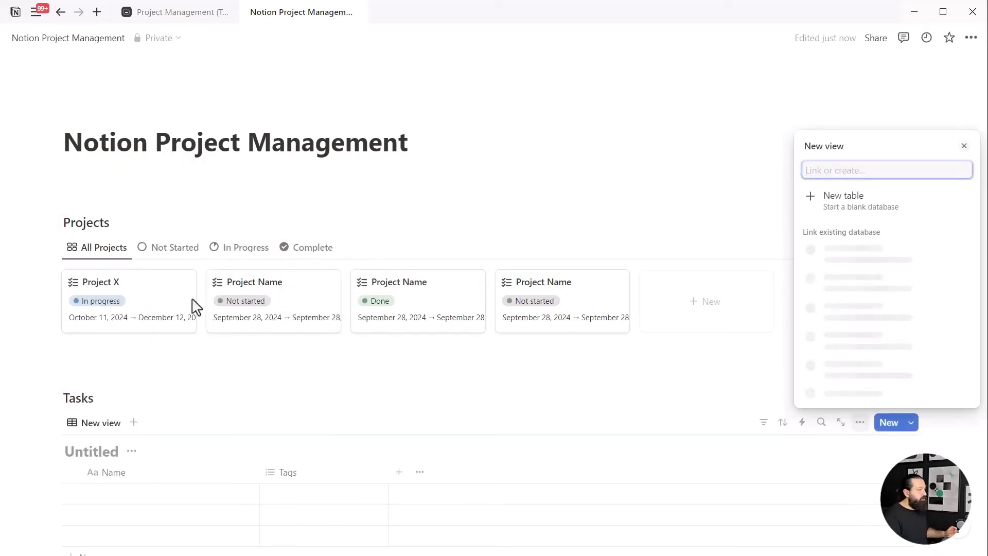
pyautogui.click(844, 200)
pyautogui.click(84, 452)
pyautogui.write('Tasks')
pyautogui.click(112, 448)
pyautogui.click(129, 393)
# - Fill in rows Task 1, Task 2, Task 3 and Task 4, then narrow the Name column
pyautogui.scroll(-2, 130, 393)
pyautogui.click(122, 375)
pyautogui.write('Task 1')
pyautogui.press('Return')
pyautogui.click(130, 389)
pyautogui.write('Task 2')
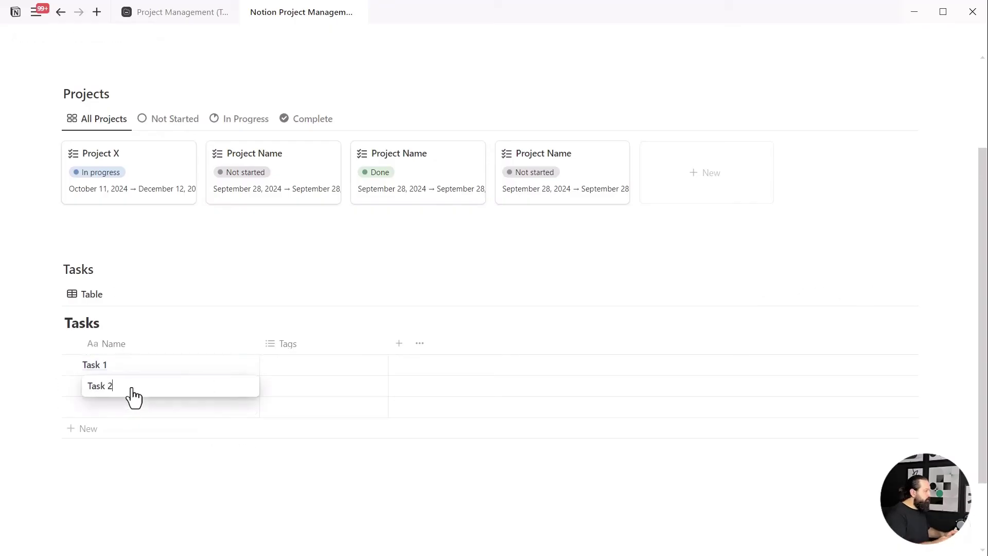
pyautogui.press('Return')
pyautogui.click(127, 409)
pyautogui.write('Task ')
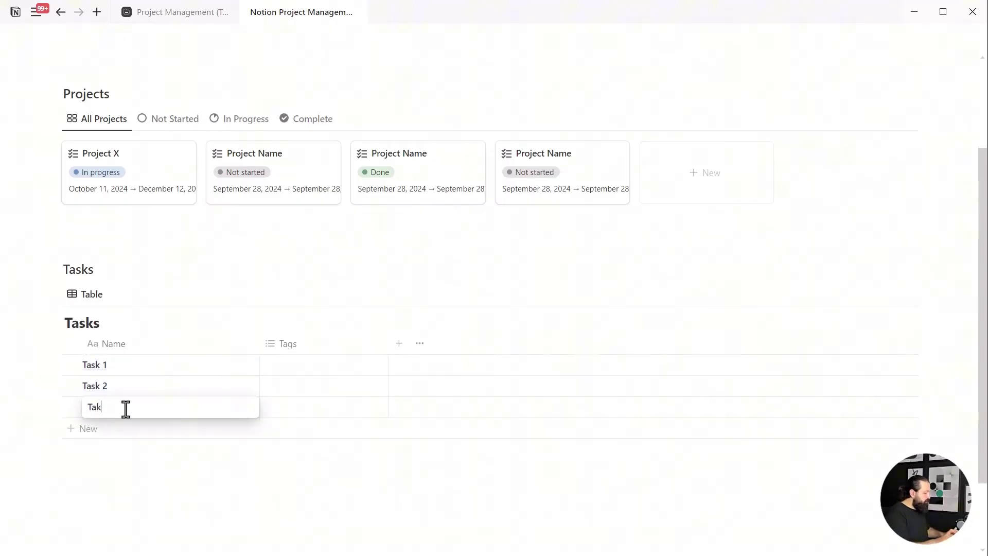
pyautogui.write('3')
pyautogui.press('Return')
pyautogui.click(147, 436)
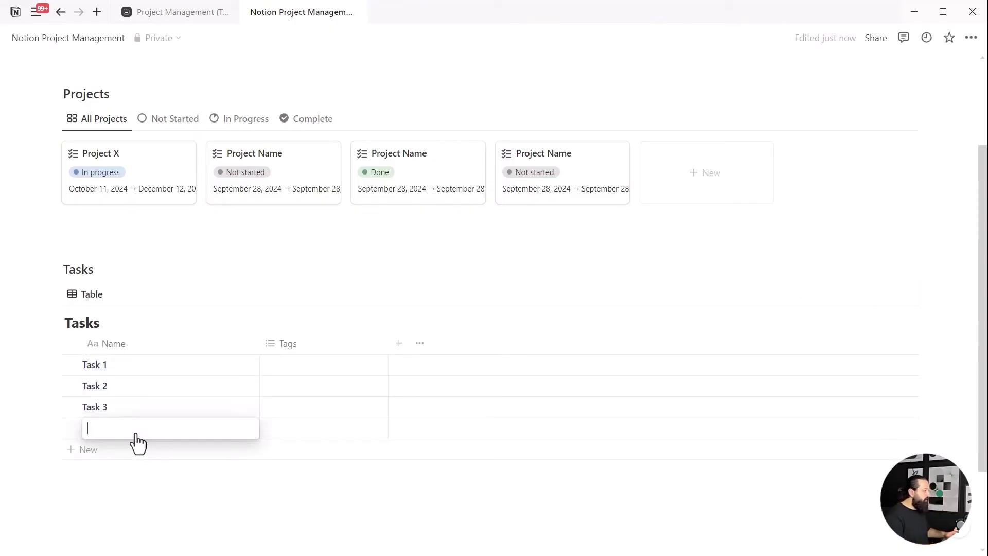
pyautogui.write('Task 4')
pyautogui.press('Return')
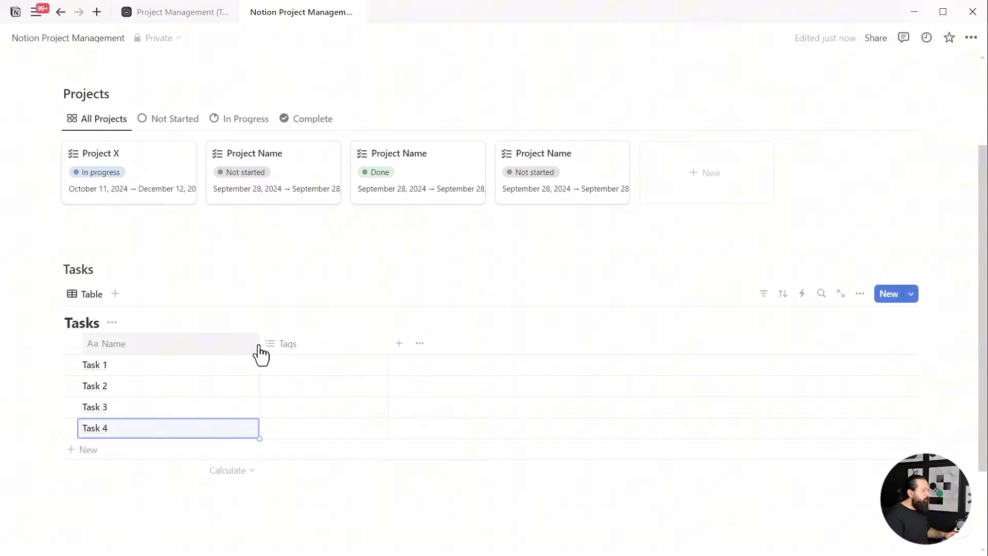
pyautogui.moveTo(260, 343); pyautogui.dragTo(206, 343)
# - Rename the Name column to Tasks and give it a checklist icon
pyautogui.click(109, 349)
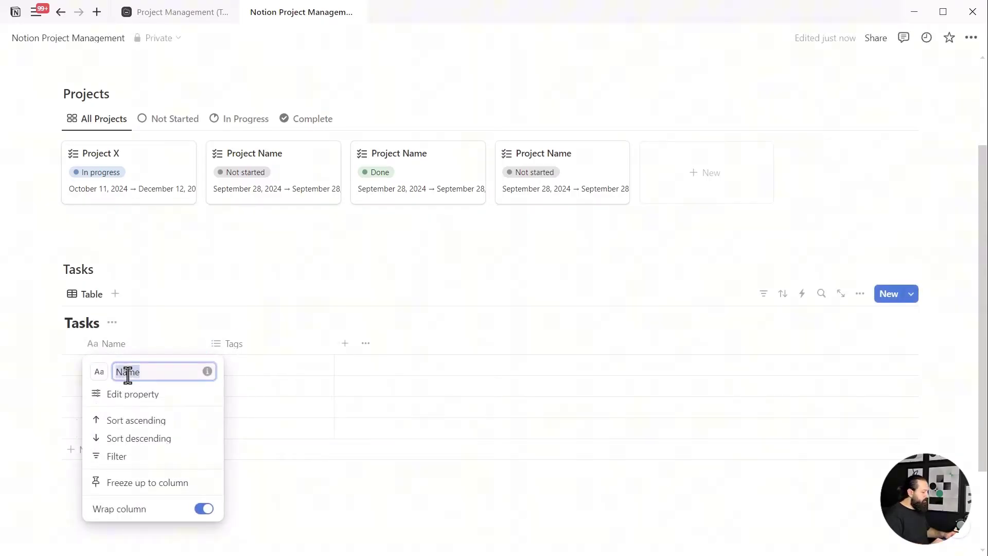
pyautogui.write('Tasks')
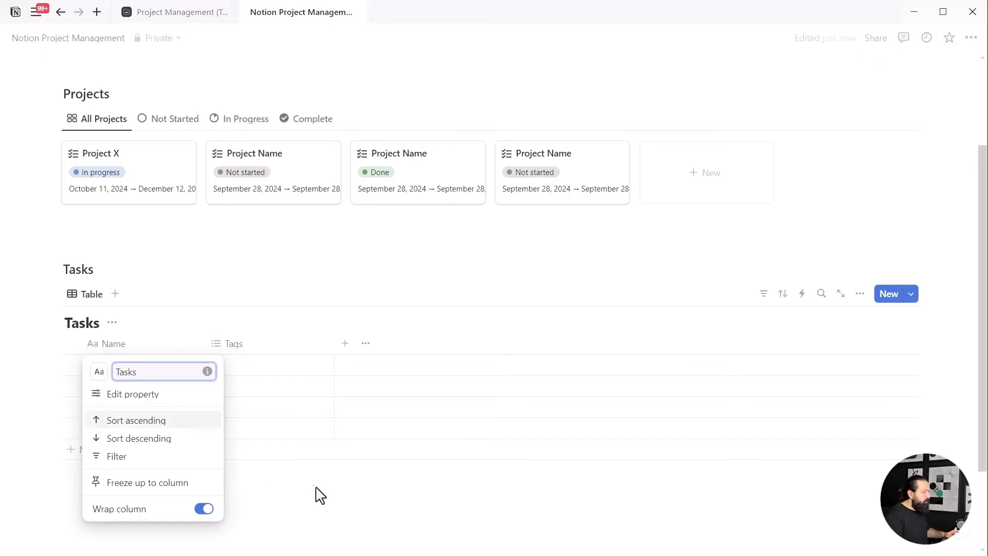
pyautogui.click(315, 494)
pyautogui.click(119, 350)
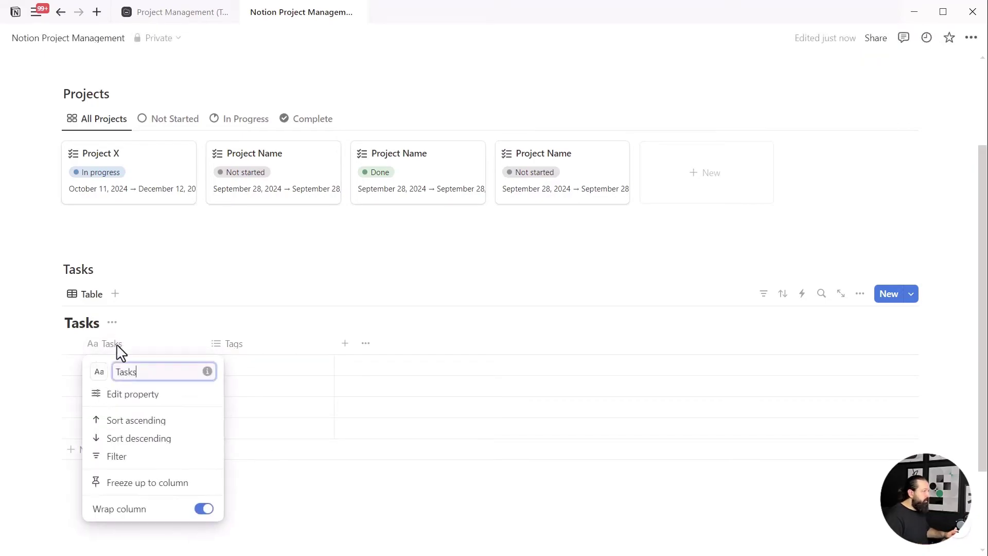
pyautogui.click(100, 371)
pyautogui.click(87, 225)
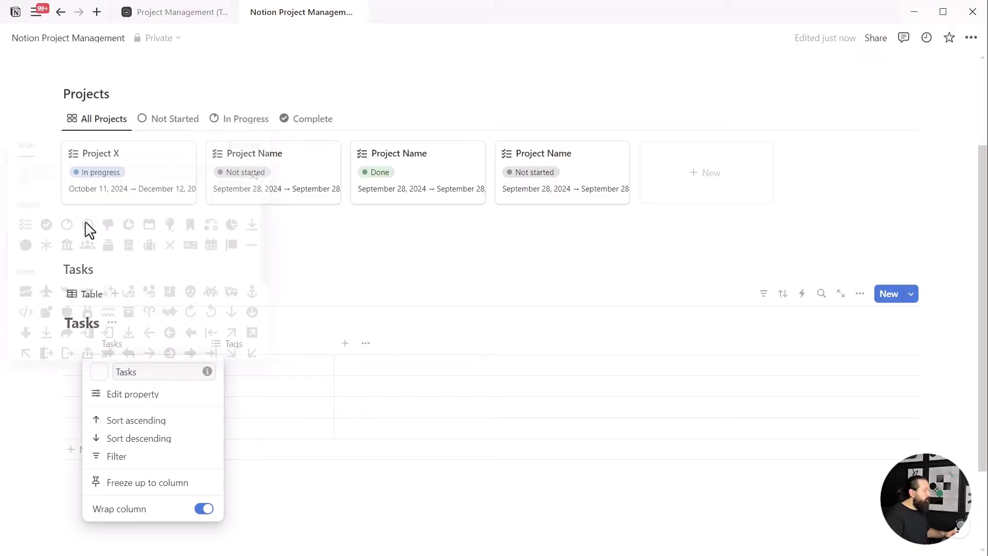
pyautogui.click(470, 520)
# - Delete the Tags property and add a Status property in its place
pyautogui.click(235, 353)
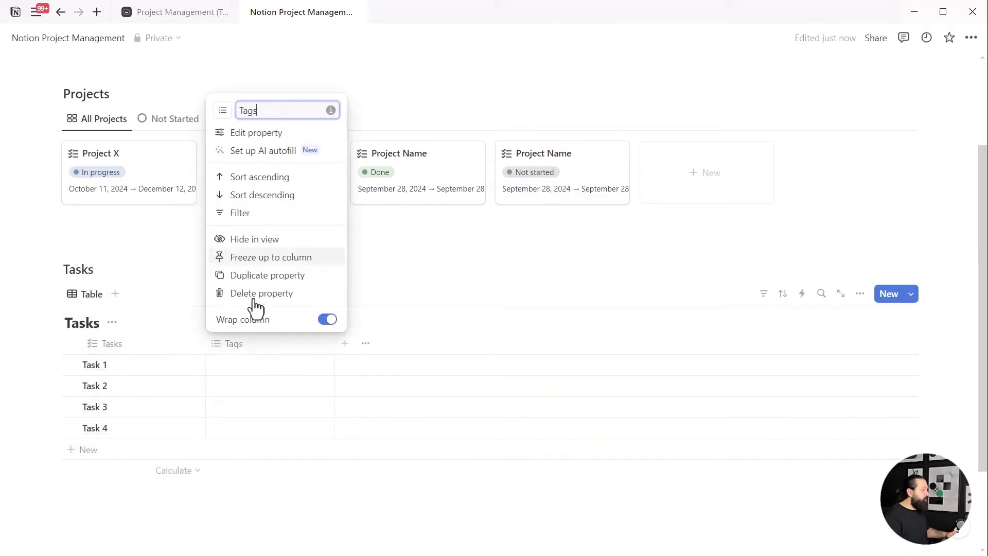
pyautogui.click(252, 293)
pyautogui.click(494, 294)
pyautogui.click(216, 343)
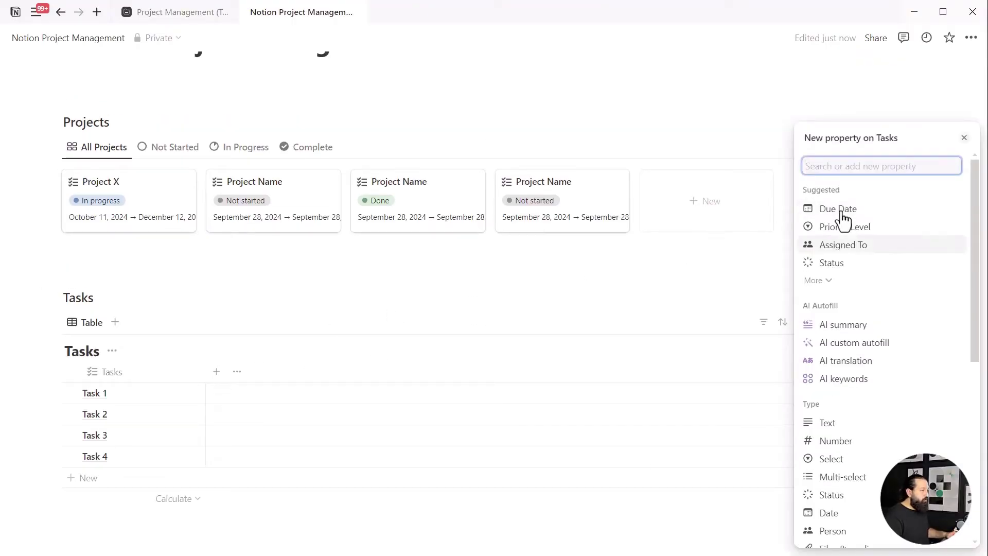
pyautogui.click(830, 263)
pyautogui.press('Escape')
# - Set statuses: Task 1 Not started, Task 2 In progress, Tasks 3 and 4 Done
pyautogui.click(268, 395)
pyautogui.press('Escape')
pyautogui.click(260, 415)
pyautogui.click(251, 317)
pyautogui.click(255, 433)
pyautogui.click(238, 386)
pyautogui.moveTo(332, 445); pyautogui.dragTo(327, 465)
pyautogui.click(335, 515)
pyautogui.press('Escape')
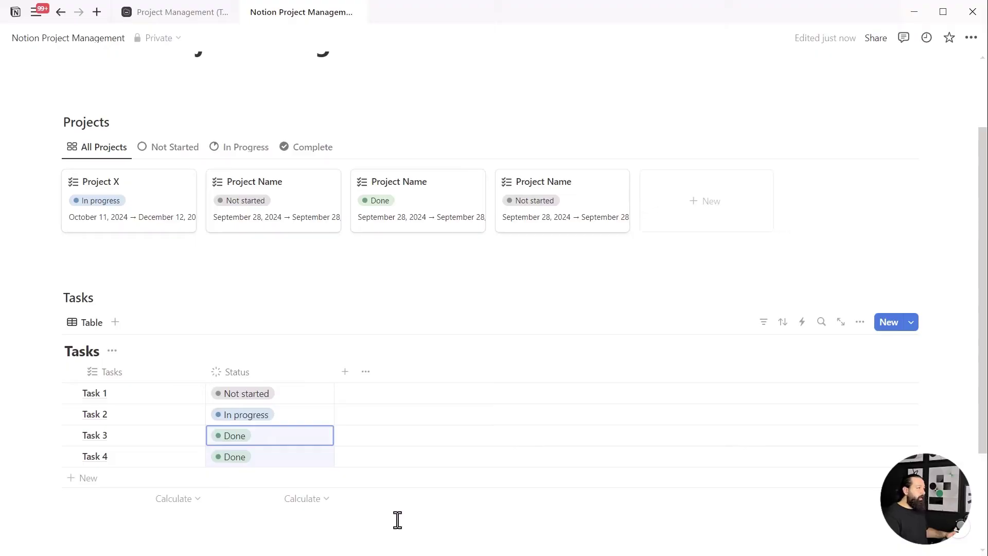
# - Add a Date column: Task 1 Sep 26, Task 2 Oct 5, Task 3 Oct 4, Task 4 Oct 8, 2024
pyautogui.click(346, 372)
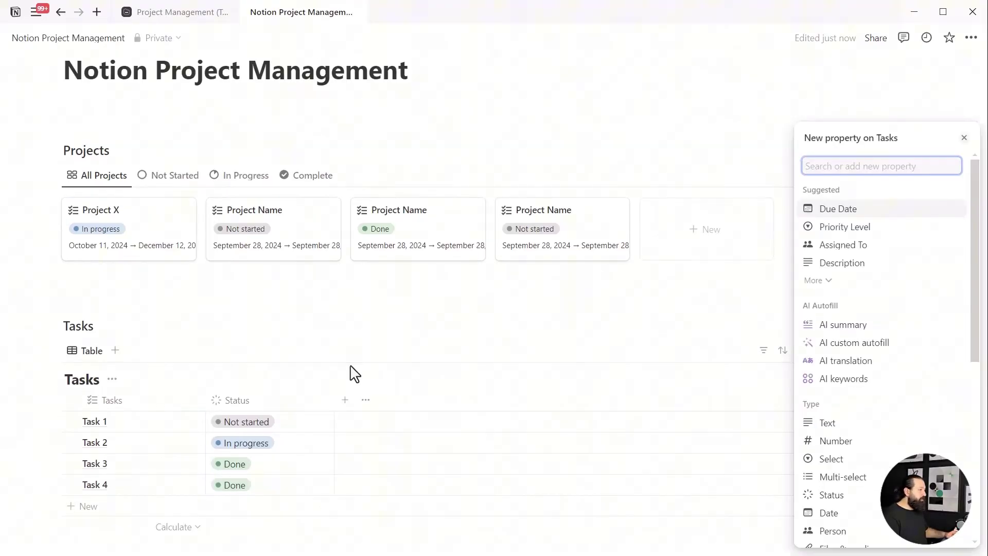
pyautogui.click(829, 513)
pyautogui.press('Escape')
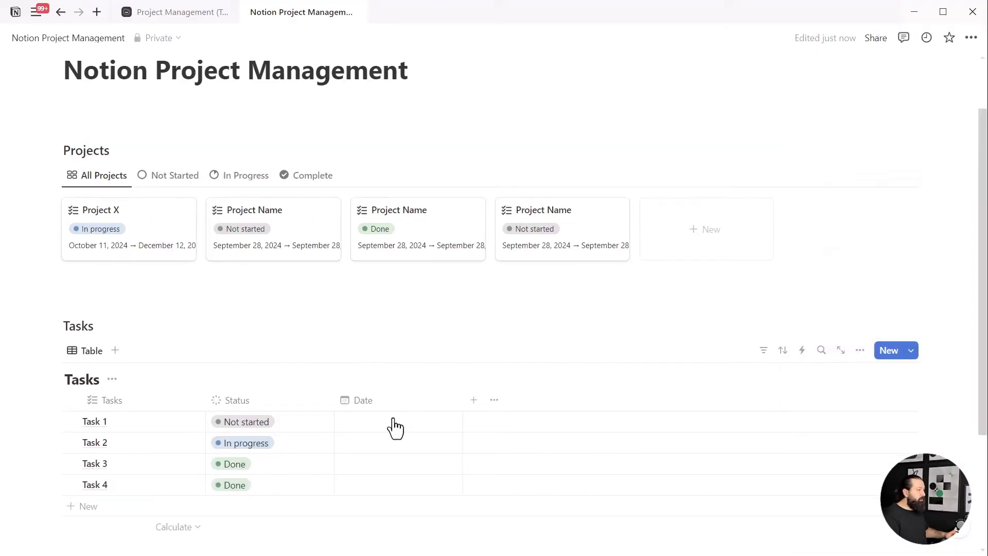
pyautogui.click(396, 429)
pyautogui.click(441, 224)
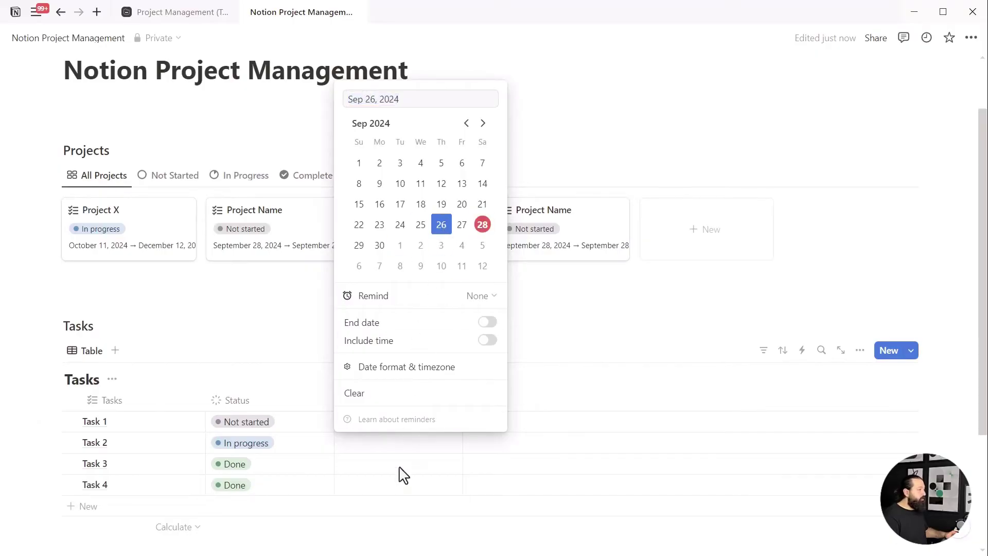
pyautogui.click(371, 447)
pyautogui.click(483, 266)
pyautogui.click(393, 467)
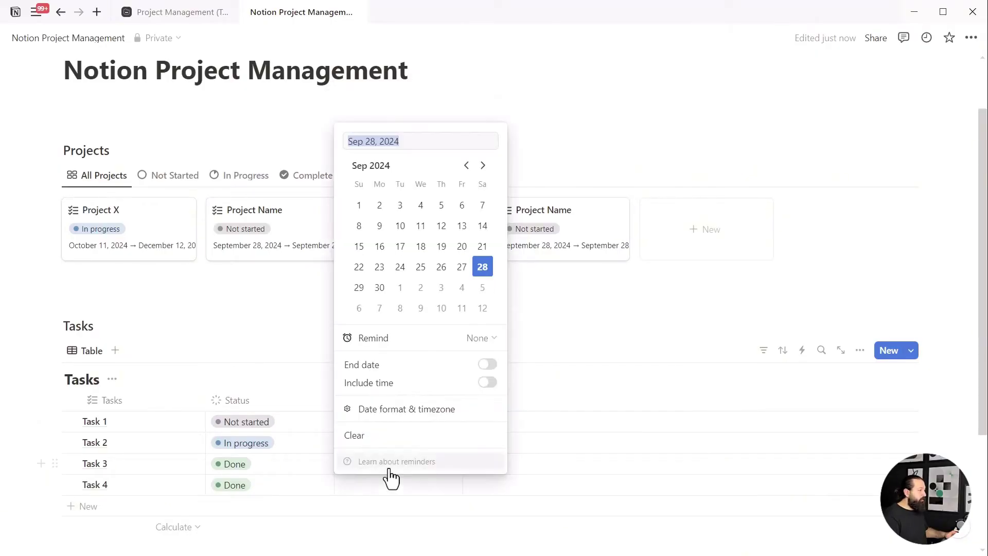
pyautogui.click(461, 287)
pyautogui.click(396, 488)
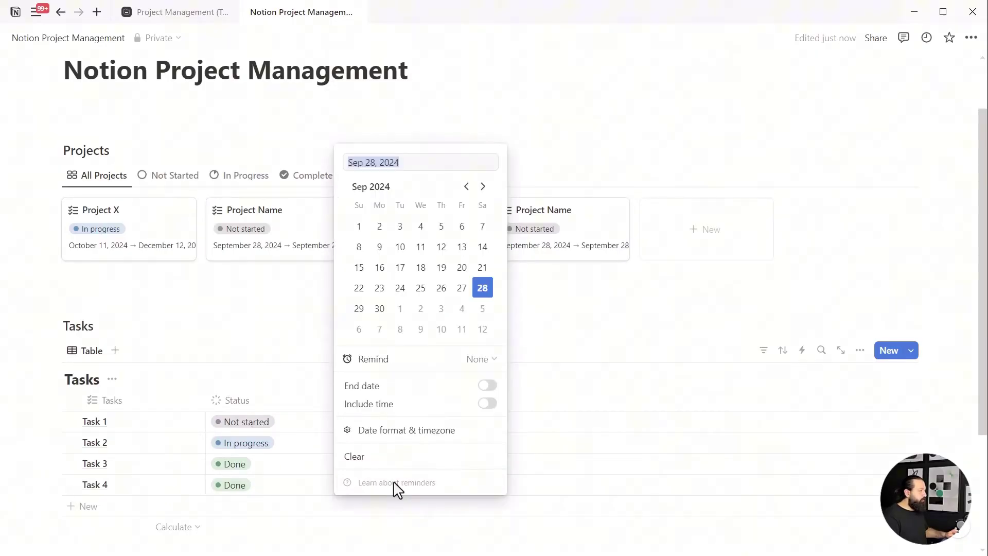
pyautogui.click(400, 329)
pyautogui.click(624, 494)
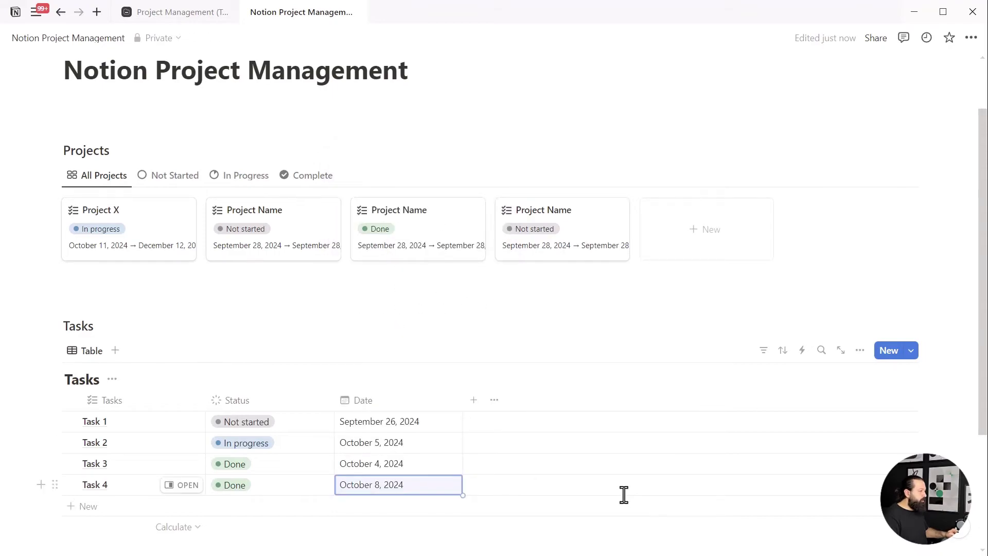
# - Add a Person property to the Tasks table and name it Assign
pyautogui.click(473, 400)
pyautogui.click(823, 278)
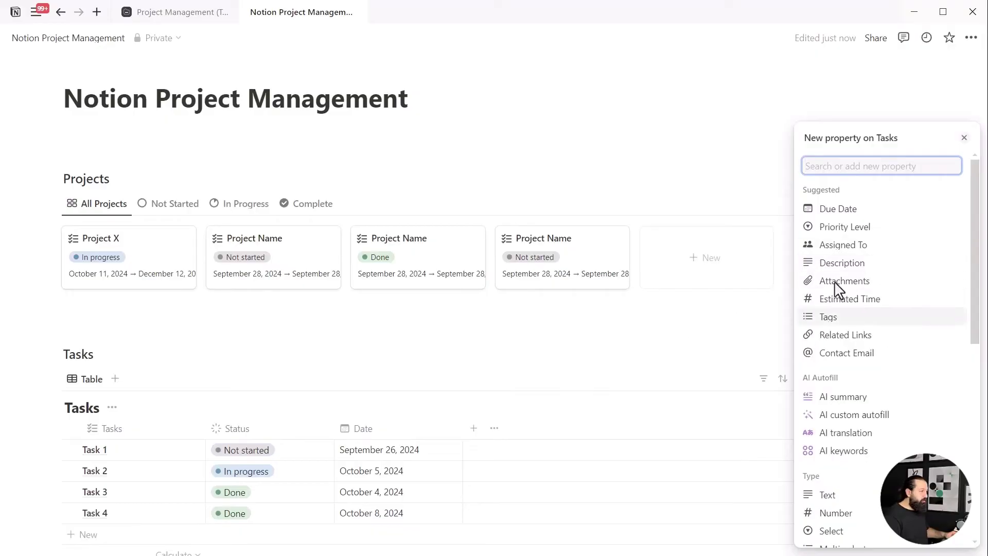
pyautogui.scroll(-4, 874, 306)
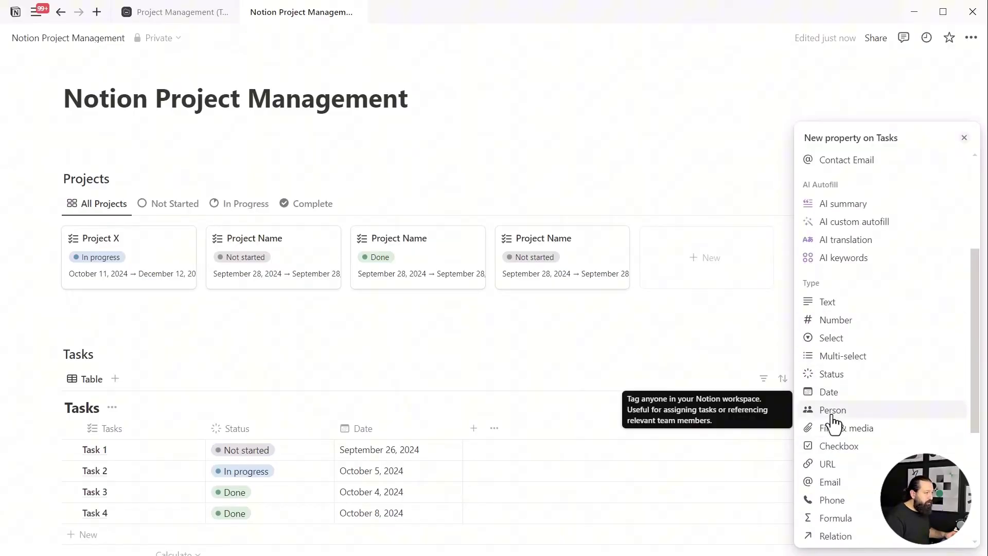
pyautogui.click(832, 409)
pyautogui.click(498, 431)
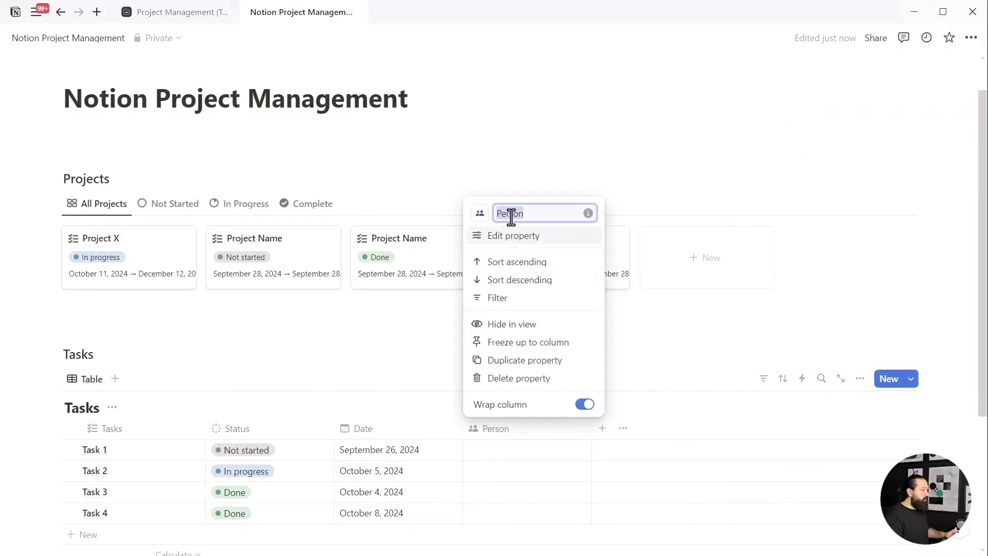
pyautogui.write('Assign')
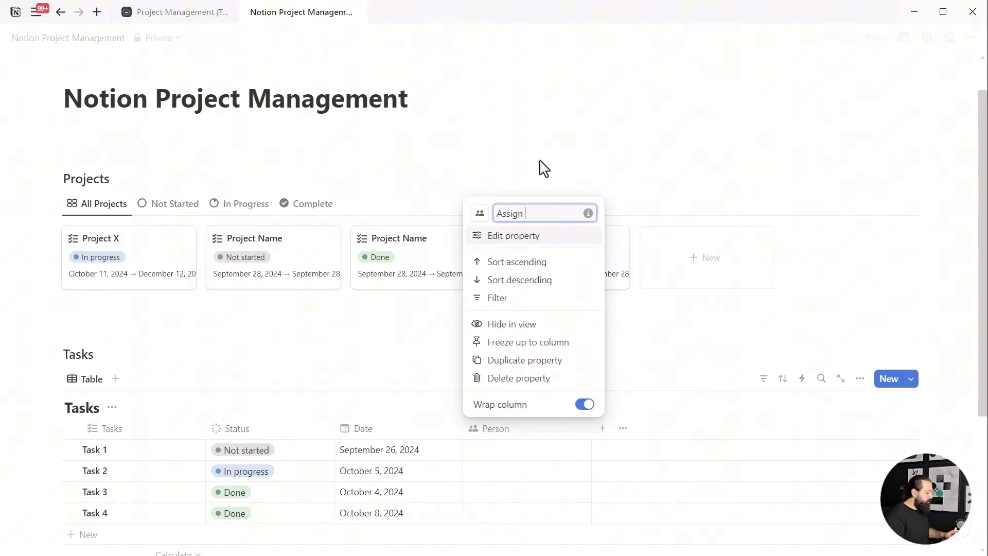
pyautogui.click(541, 165)
# - Assign a team member to each of Tasks 1–4, with a second person on Task 4
pyautogui.click(483, 451)
pyautogui.click(510, 474)
pyautogui.click(502, 486)
pyautogui.click(498, 494)
pyautogui.click(504, 502)
pyautogui.click(511, 513)
pyautogui.click(499, 454)
pyautogui.click(504, 369)
pyautogui.click(520, 513)
pyautogui.click(510, 471)
pyautogui.click(720, 496)
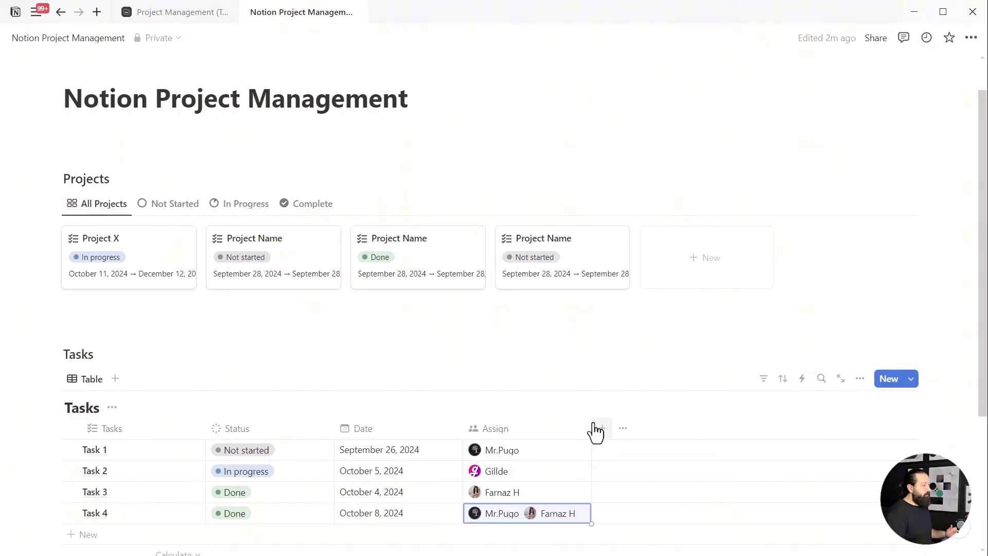
# - Show the Projects Database title on the gallery and append 'Database' to the Tasks table title
pyautogui.click(113, 205)
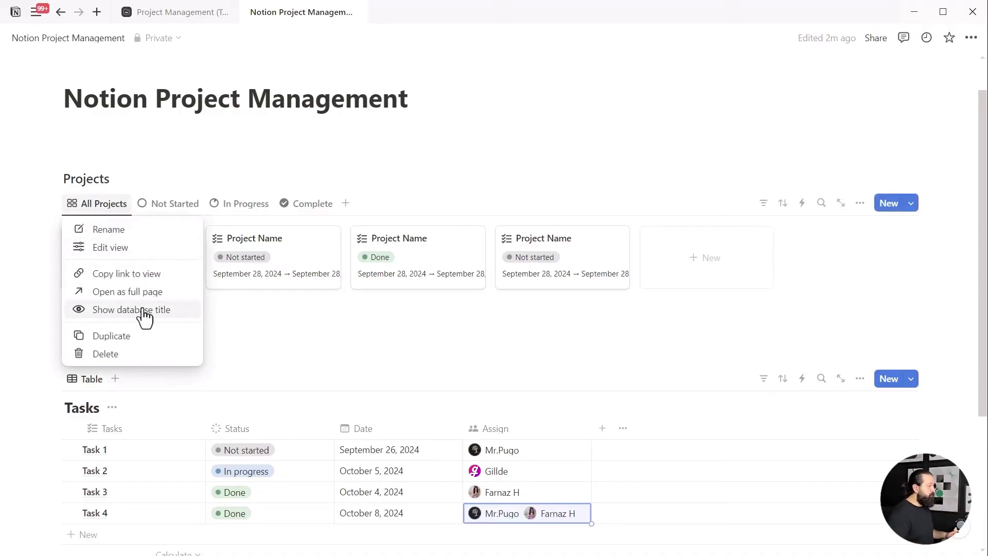
pyautogui.click(145, 313)
pyautogui.tripleClick(115, 237)
pyautogui.doubleClick(121, 233)
pyautogui.hotkey('ctrl', 'c')
pyautogui.click(98, 434)
pyautogui.hotkey('ctrl', 'v')
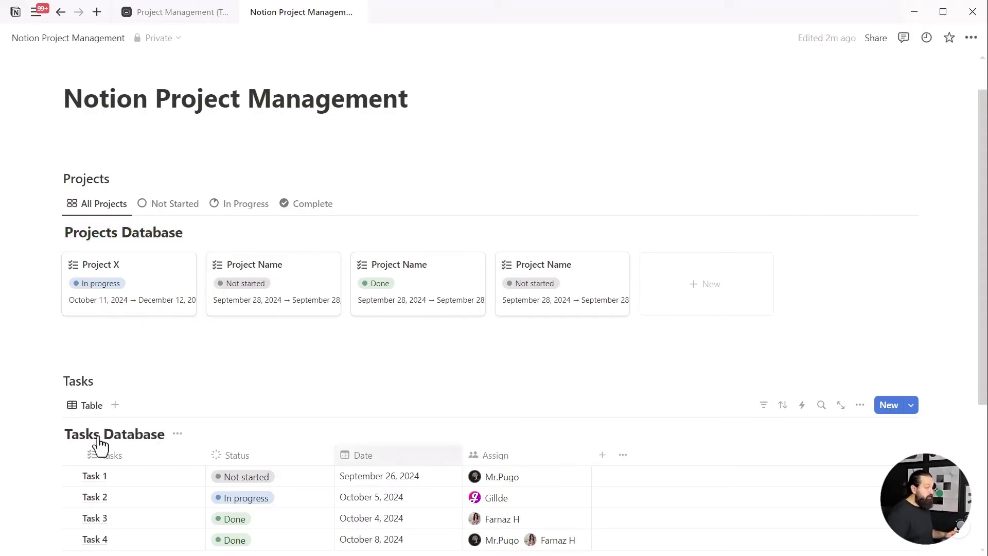
pyautogui.scroll(-1, 129, 438)
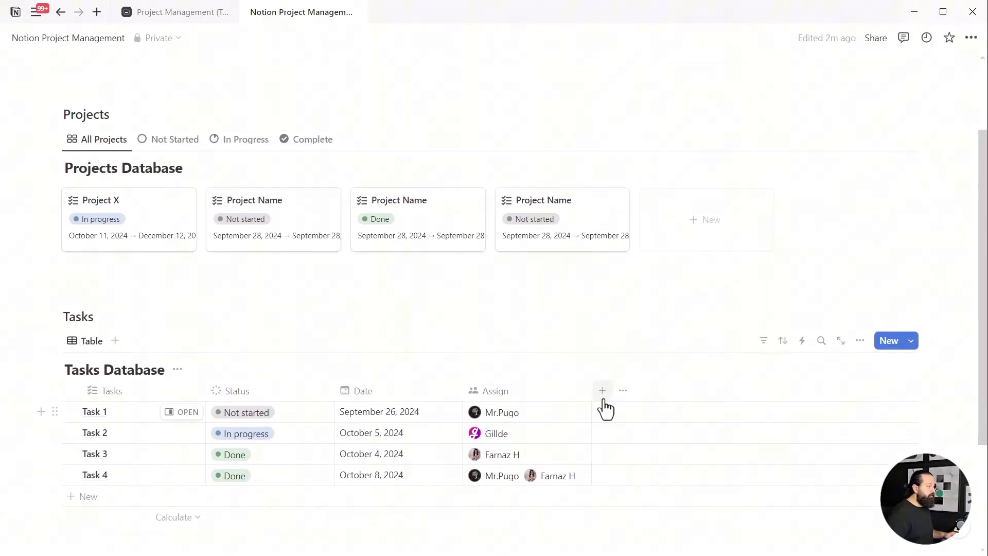
# - Add a relation property to Projects Database, also shown on the Projects Database
pyautogui.click(602, 394)
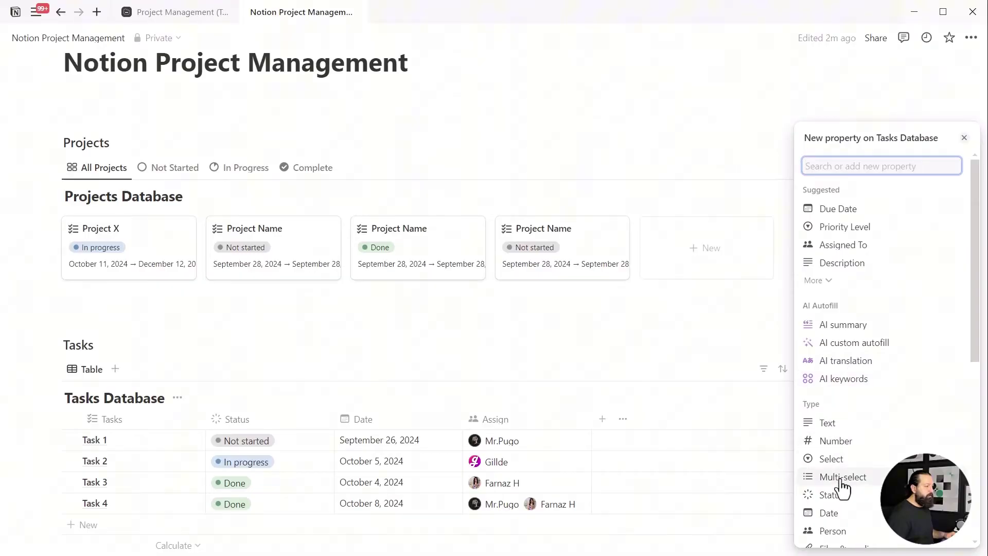
pyautogui.scroll(-4, 839, 474)
pyautogui.scroll(-2, 842, 486)
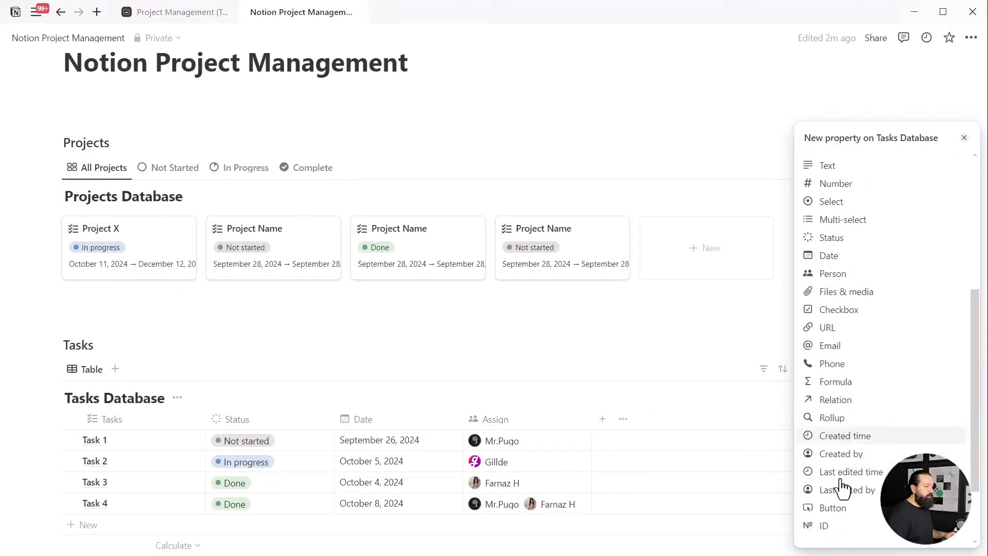
pyautogui.click(835, 400)
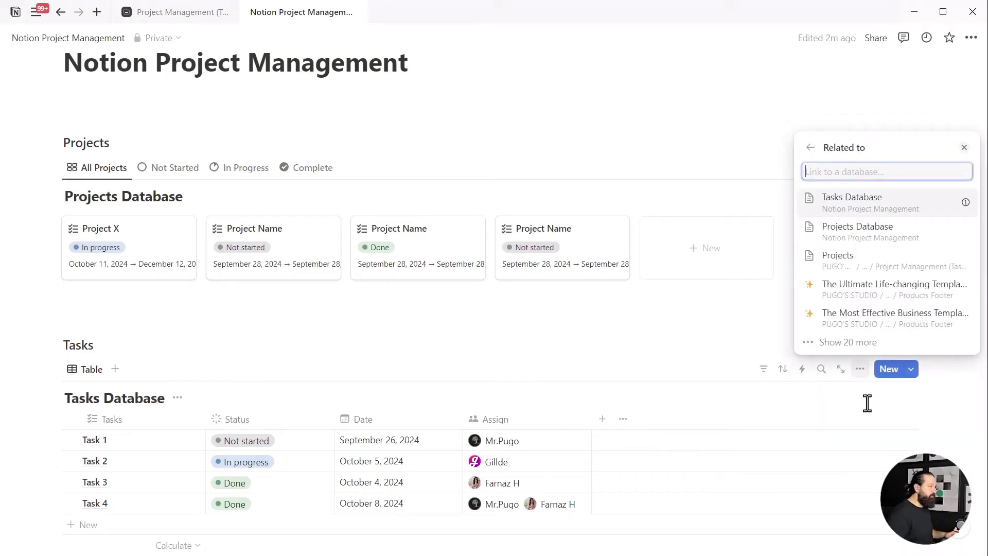
pyautogui.click(854, 232)
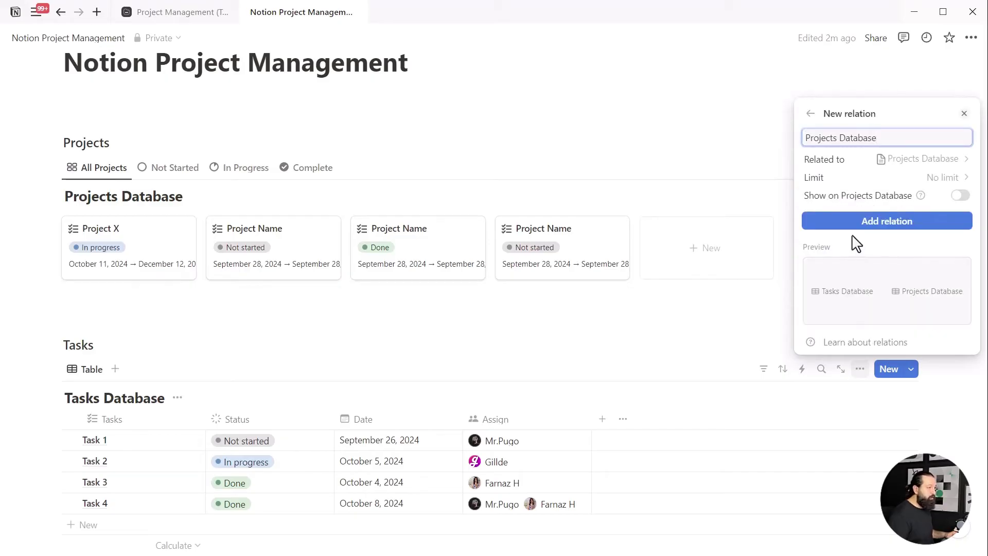
pyautogui.click(958, 199)
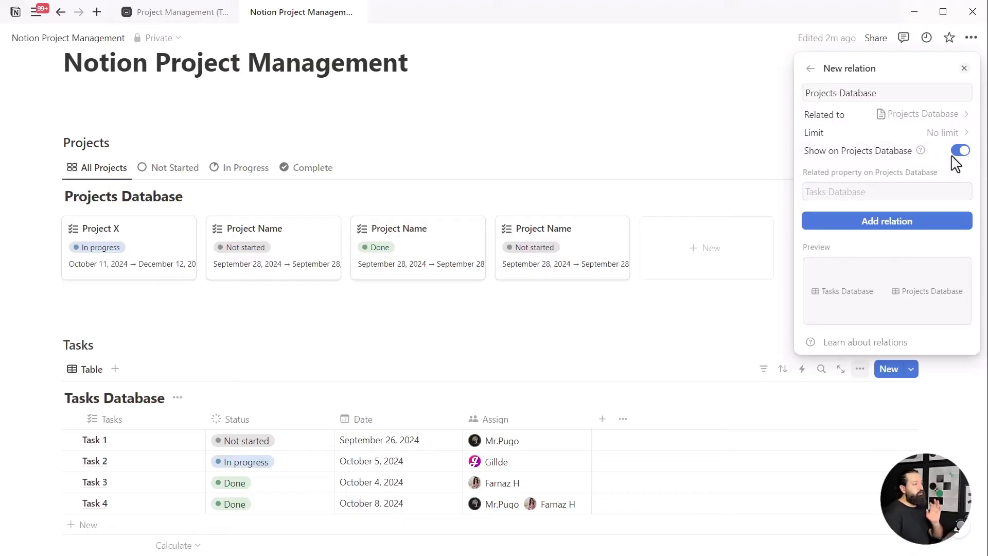
pyautogui.click(889, 232)
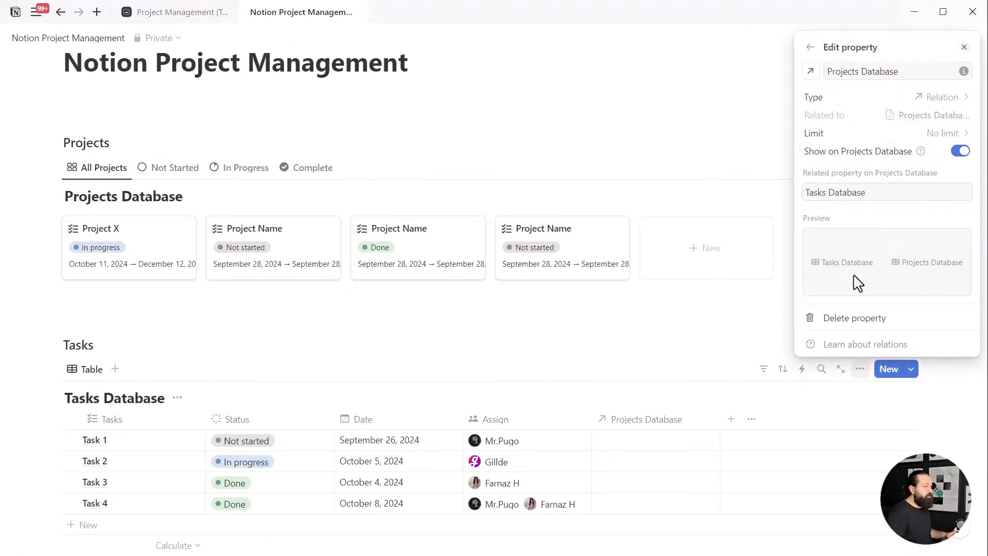
pyautogui.click(688, 317)
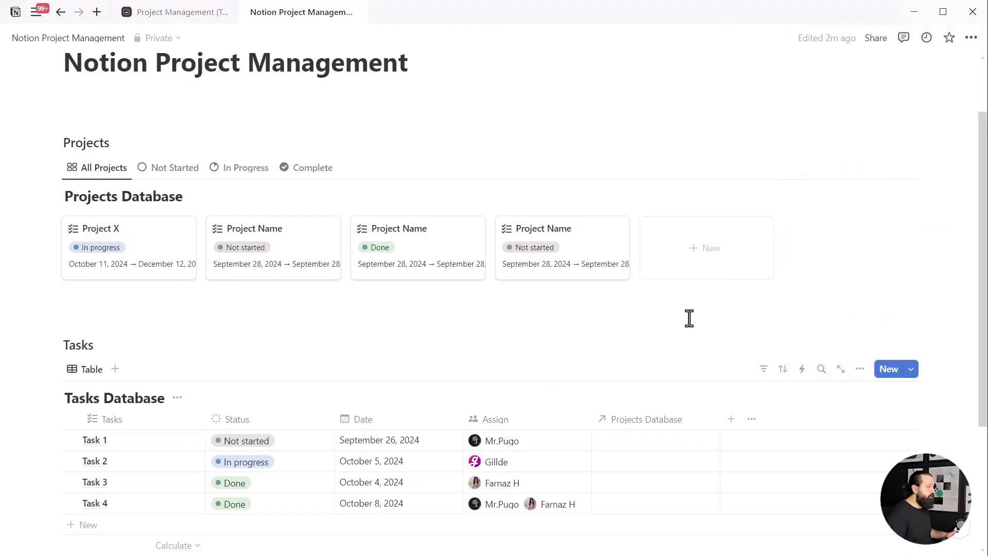
# - Rename the Projects Database relation column to Projects and give it the checklist icon
pyautogui.click(640, 422)
pyautogui.doubleClick(643, 221)
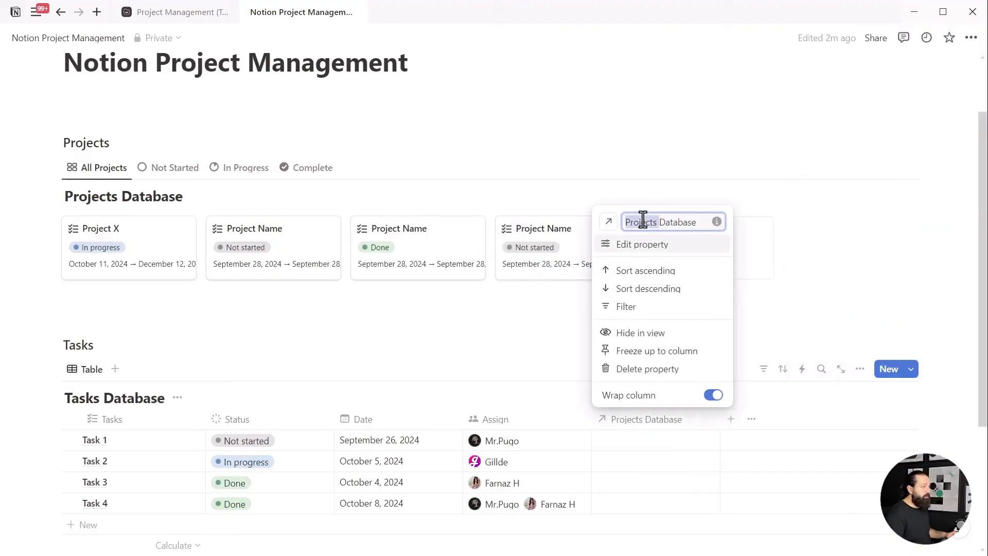
pyautogui.press('End')
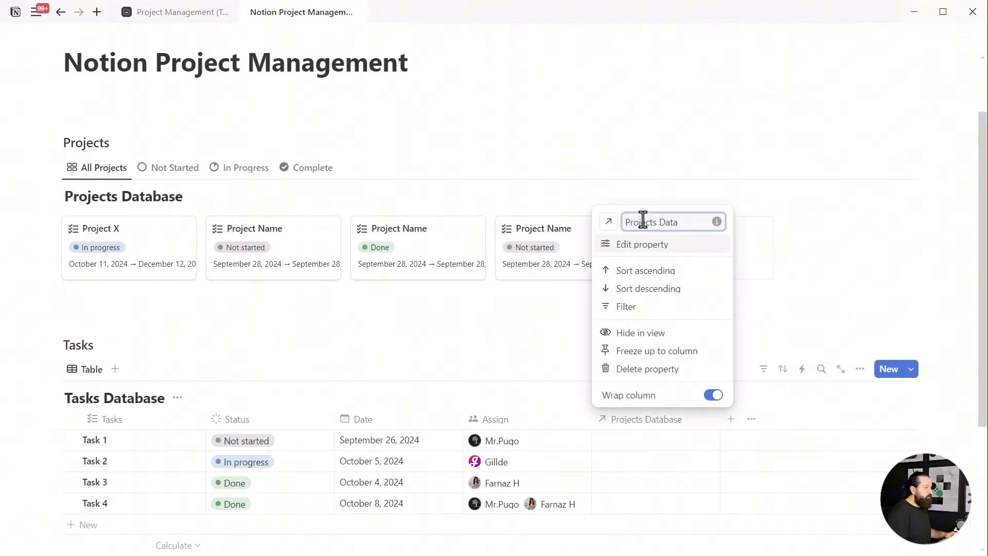
pyautogui.click(609, 222)
pyautogui.click(495, 325)
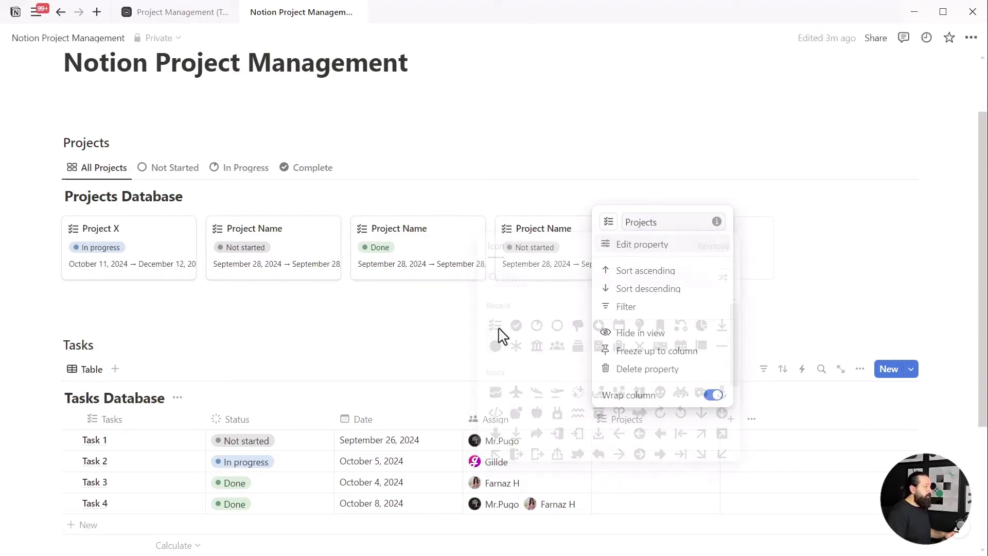
pyautogui.click(812, 257)
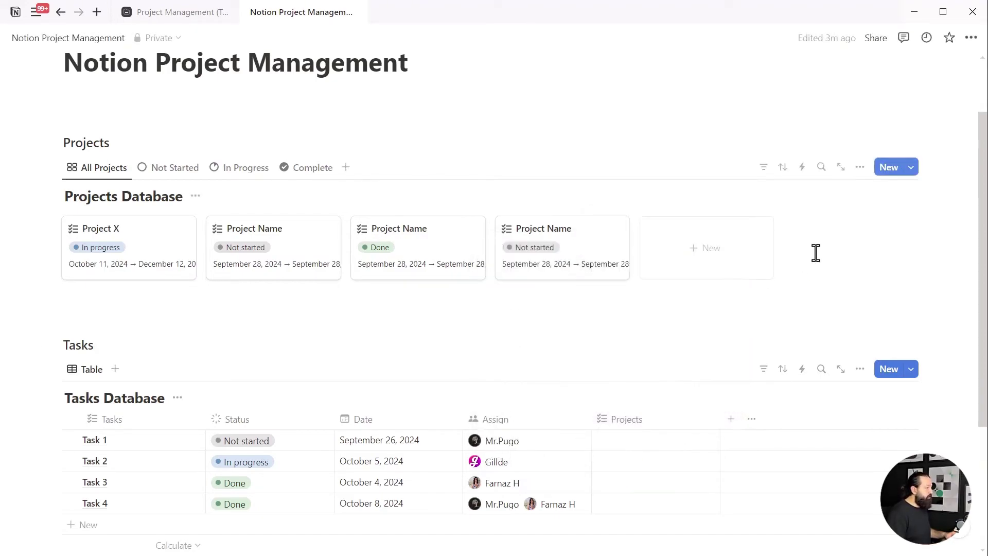
# - Link Task 1 to Project X and Tasks 2, 3 and 4 each to a Project Name page
pyautogui.click(636, 447)
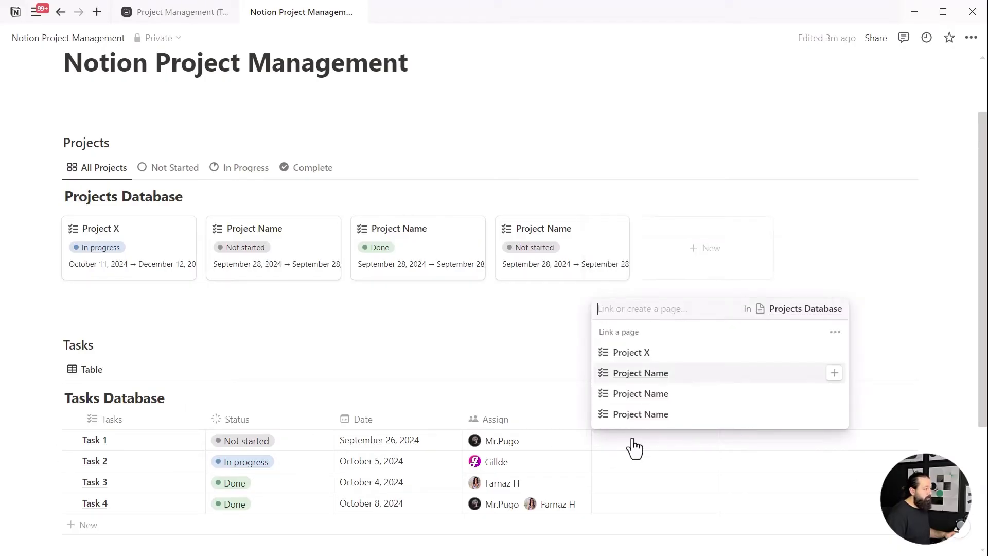
pyautogui.click(633, 355)
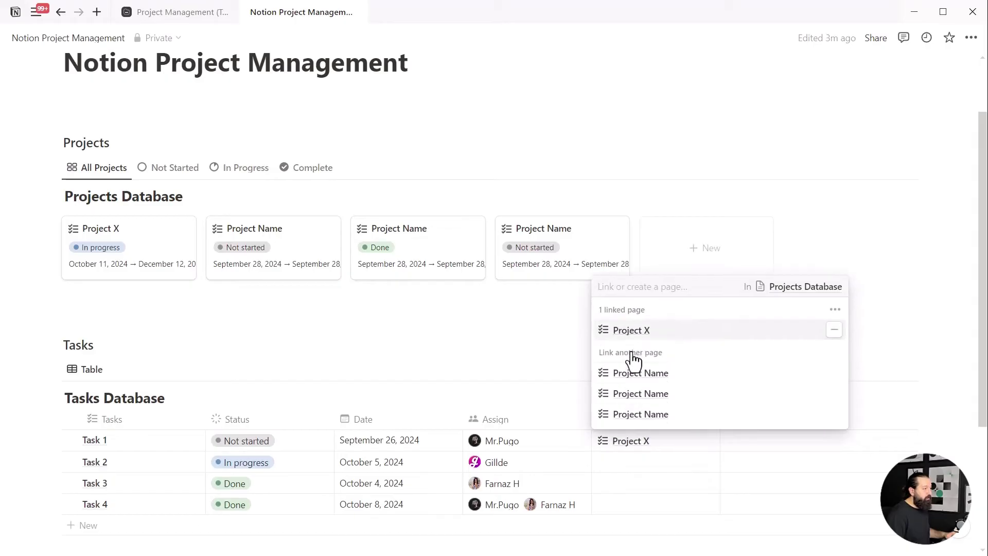
pyautogui.click(867, 322)
pyautogui.scroll(-2, 772, 361)
pyautogui.click(666, 397)
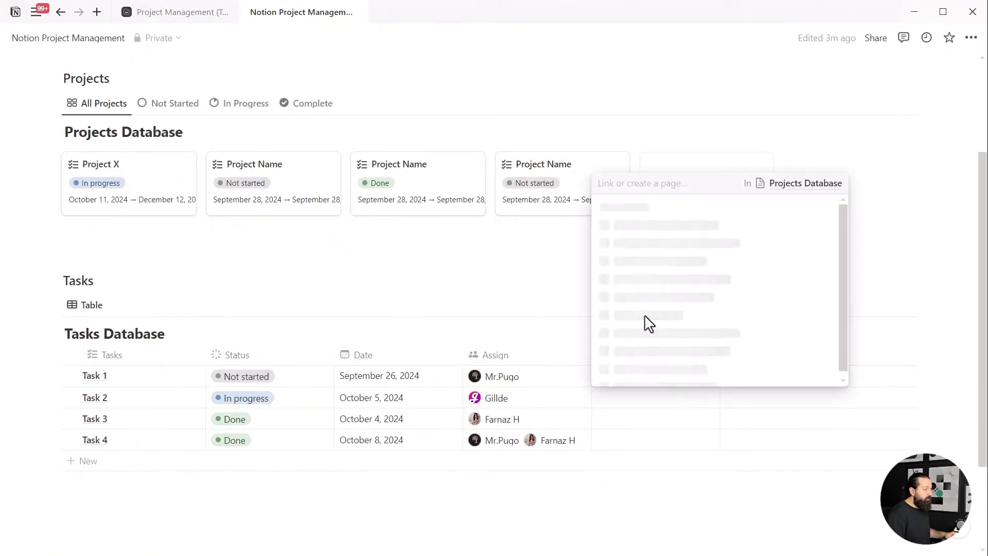
pyautogui.click(646, 327)
pyautogui.click(866, 284)
pyautogui.click(648, 423)
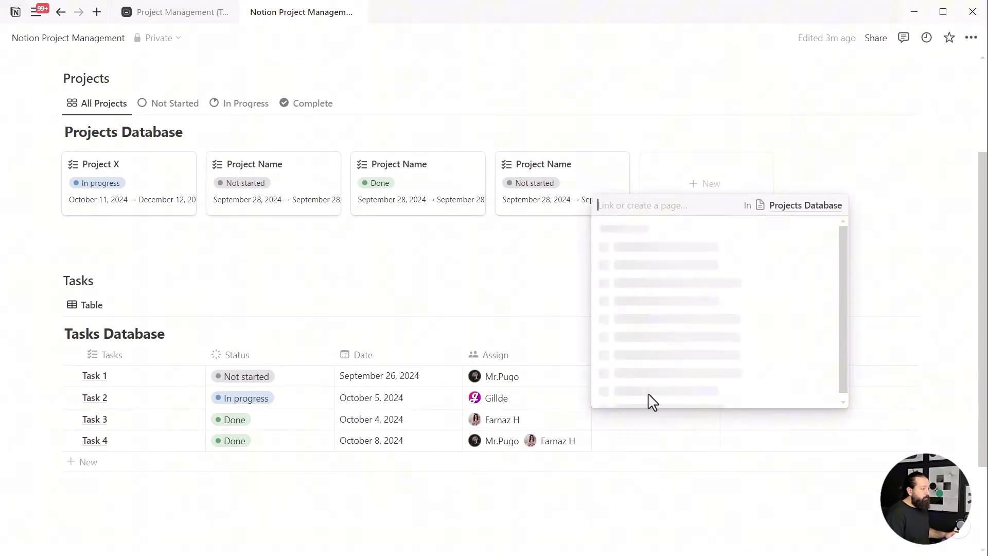
pyautogui.click(649, 398)
pyautogui.click(962, 314)
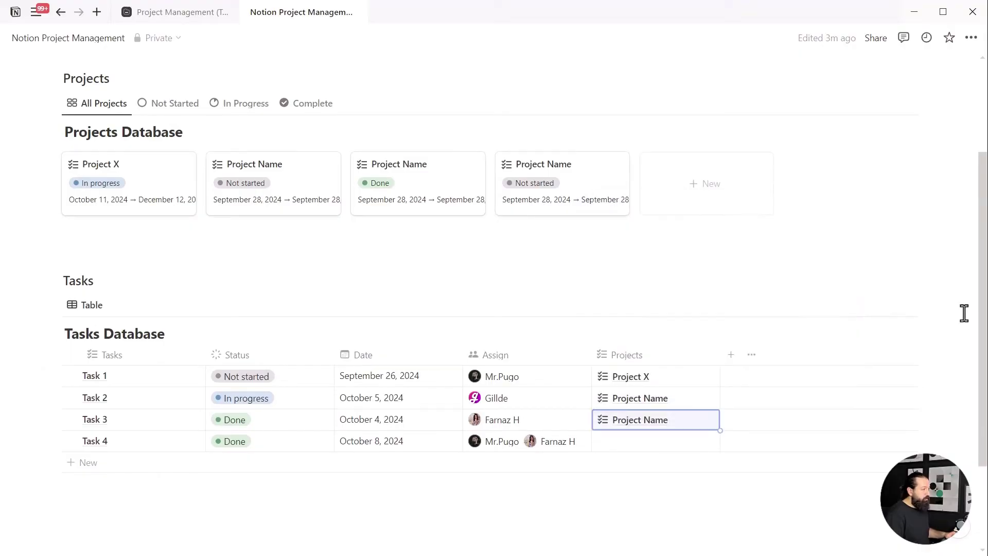
pyautogui.click(659, 442)
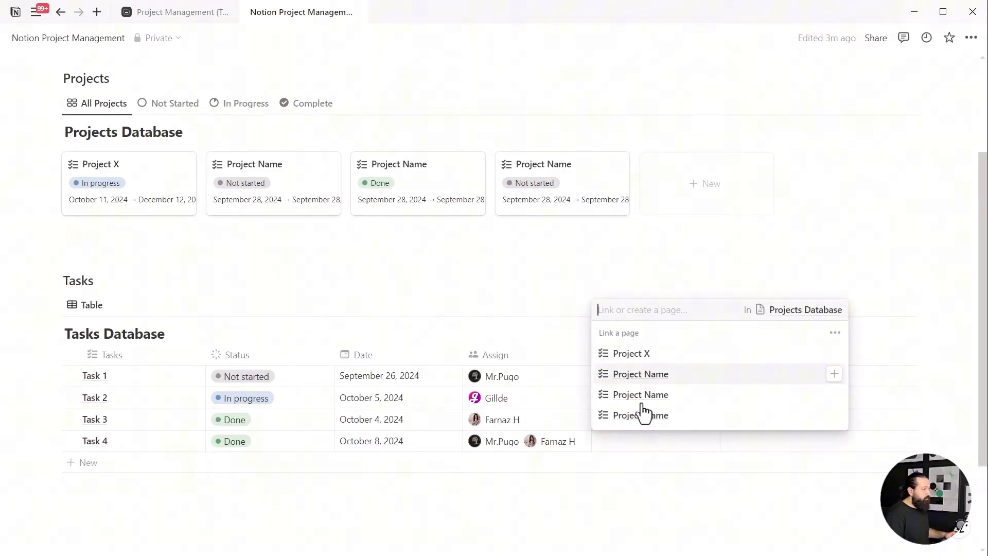
pyautogui.click(641, 401)
pyautogui.click(854, 258)
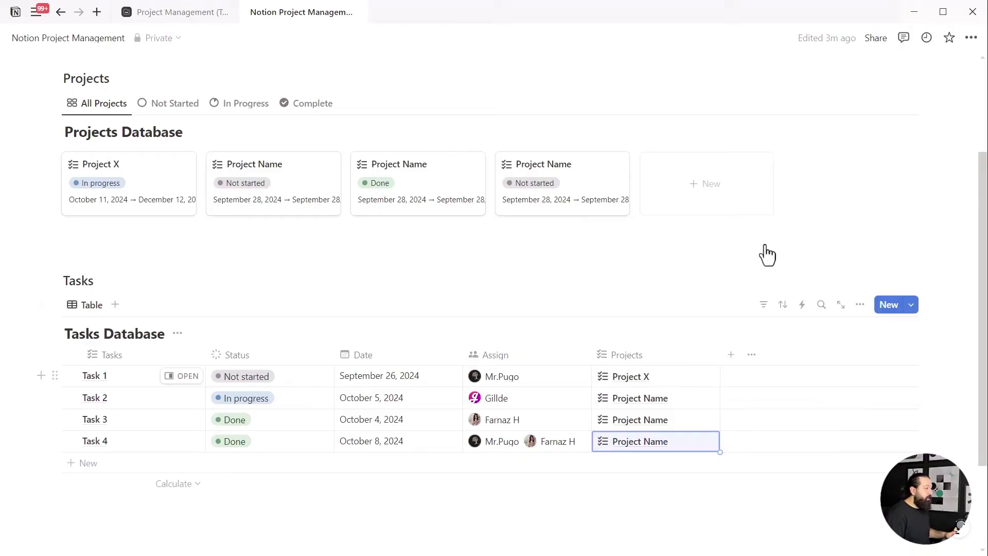
# - Open the second Project Name page in side peek and attempt renaming Tasks Database to Tasks
pyautogui.click(309, 191)
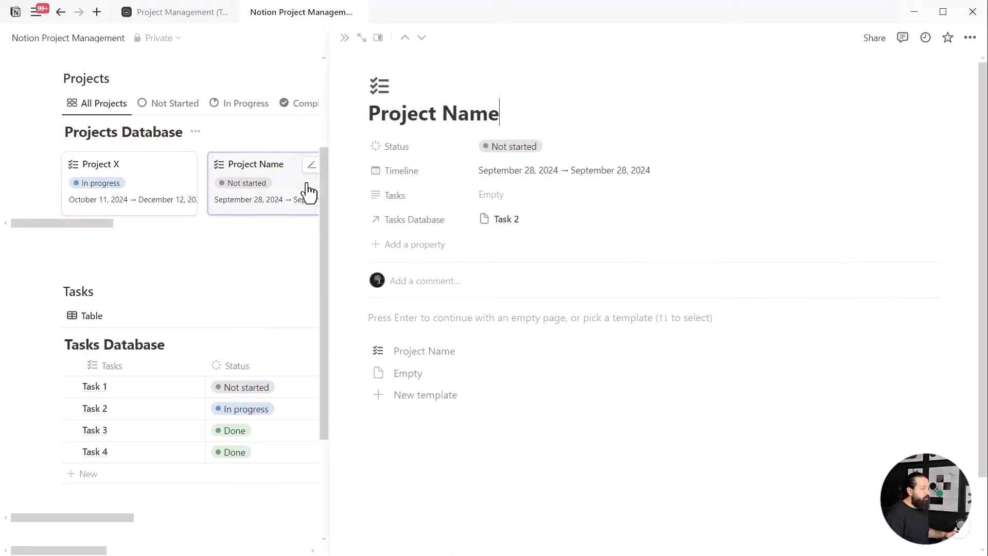
pyautogui.click(417, 226)
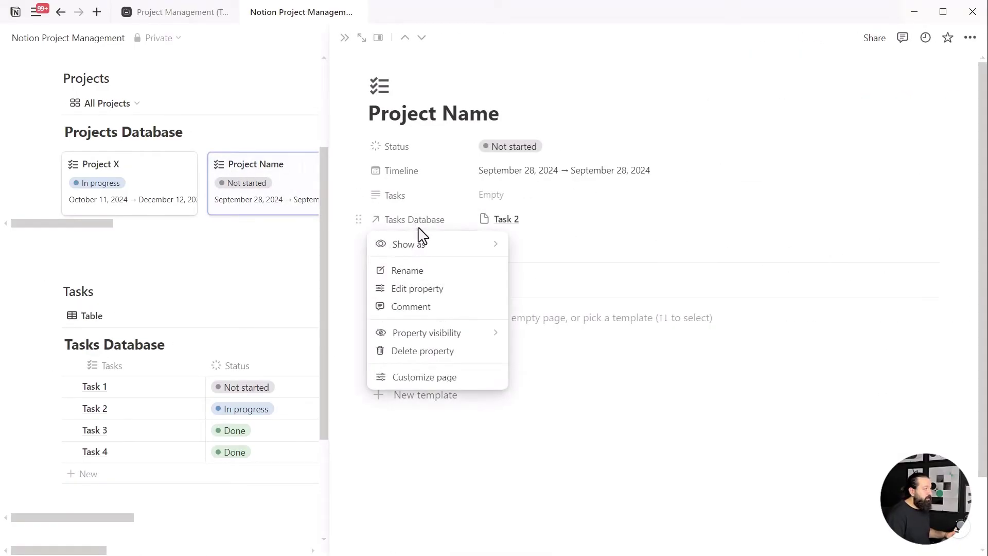
pyautogui.click(415, 272)
pyautogui.press('BackSpace')
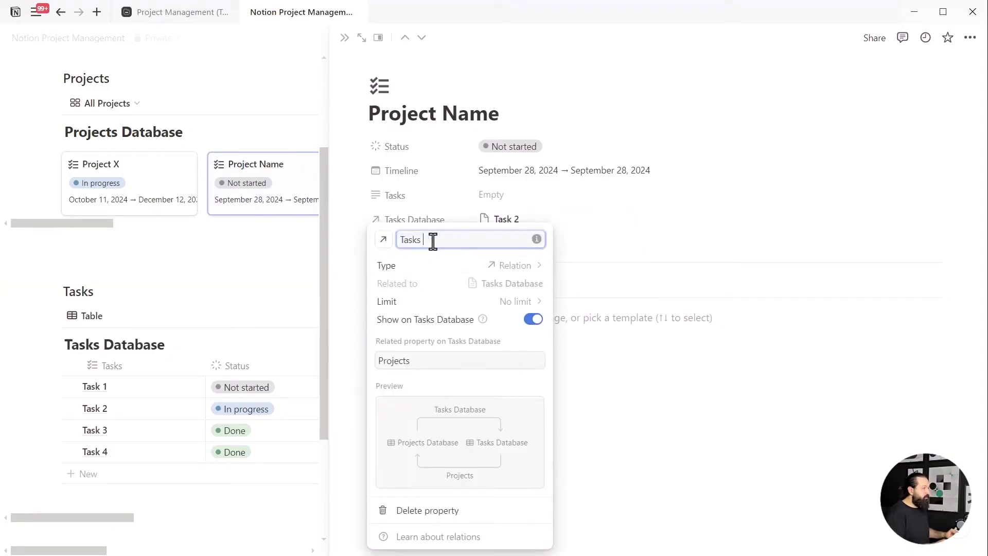
pyautogui.write('s')
pyautogui.press('BackSpace')
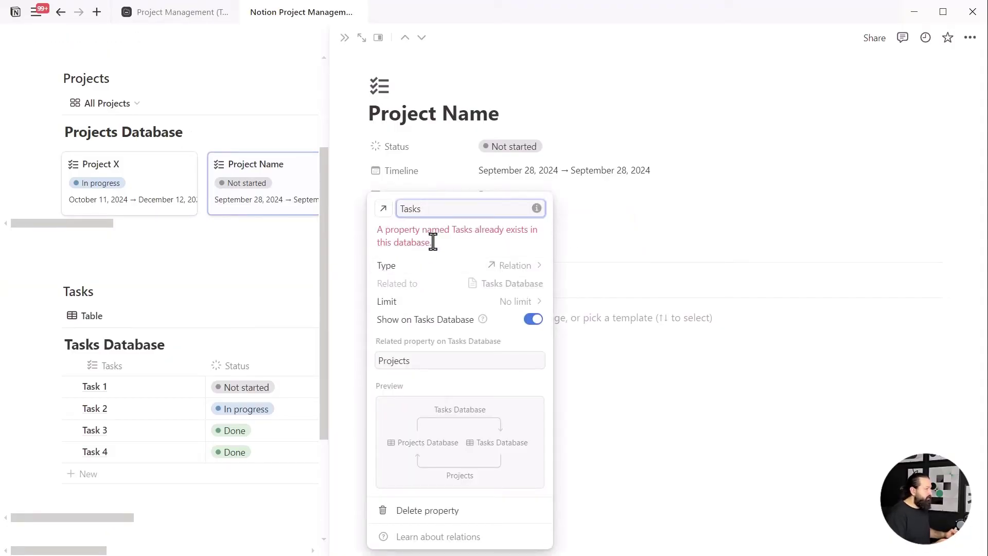
pyautogui.press('Escape')
# - Rename the existing empty Tasks property to Tasksss
pyautogui.click(395, 195)
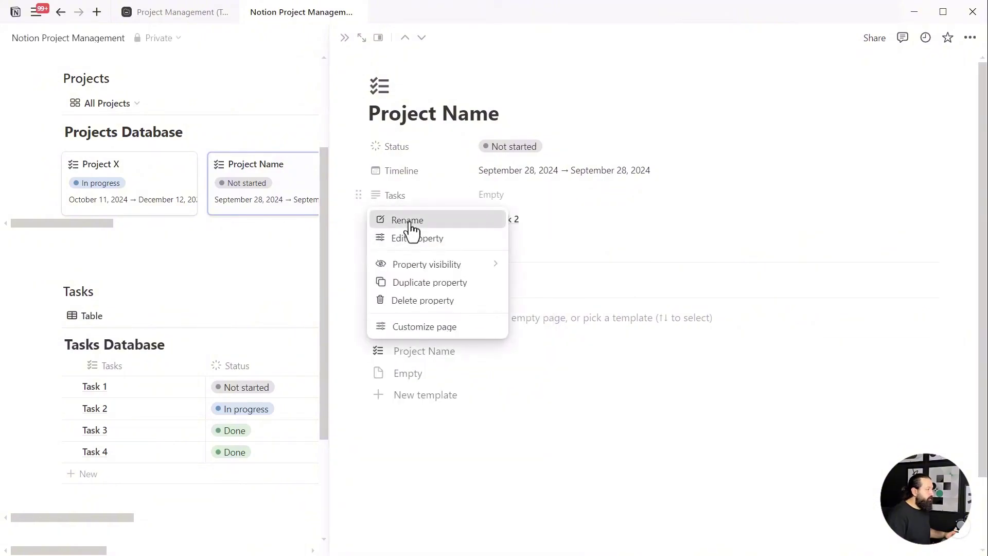
pyautogui.click(409, 220)
pyautogui.write('s')
pyautogui.press('Return')
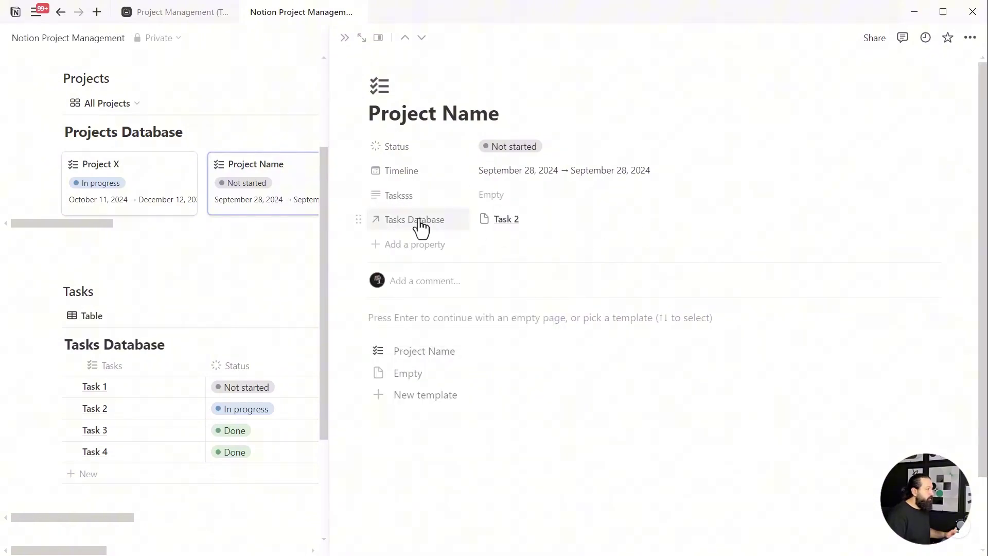
# - Rename the Tasks Database relation property to Tasks and close the side peek
pyautogui.click(414, 220)
pyautogui.moveTo(421, 245)
pyautogui.click(418, 269)
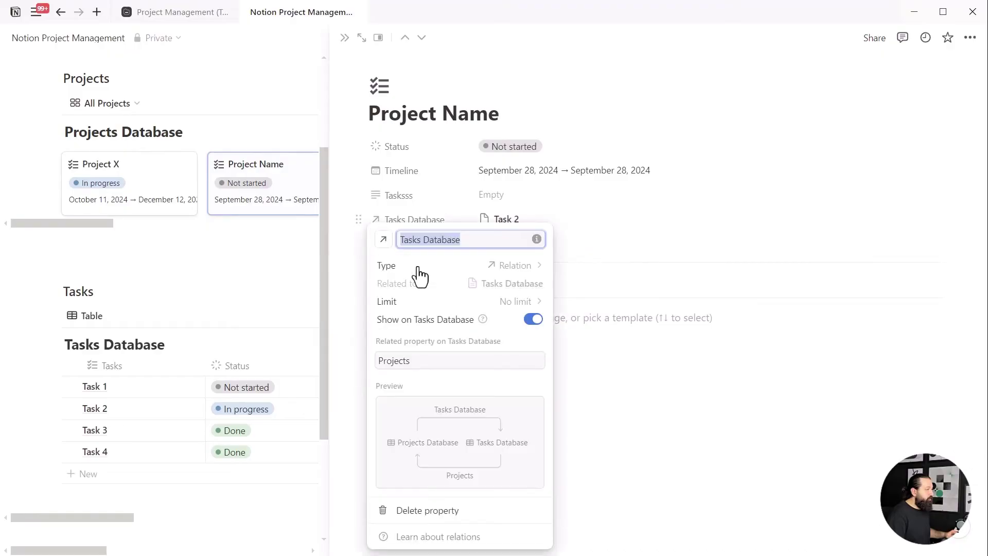
pyautogui.click(430, 240)
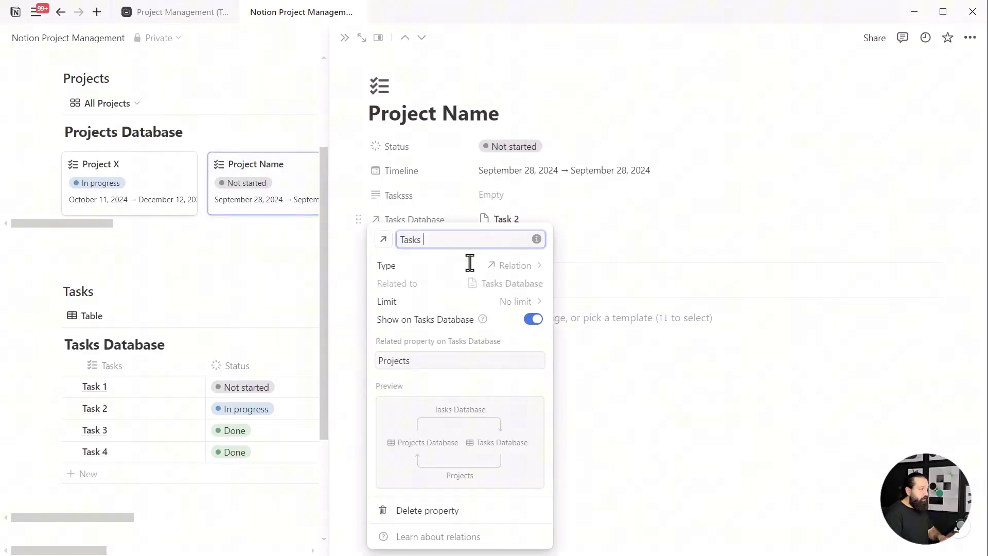
pyautogui.click(730, 414)
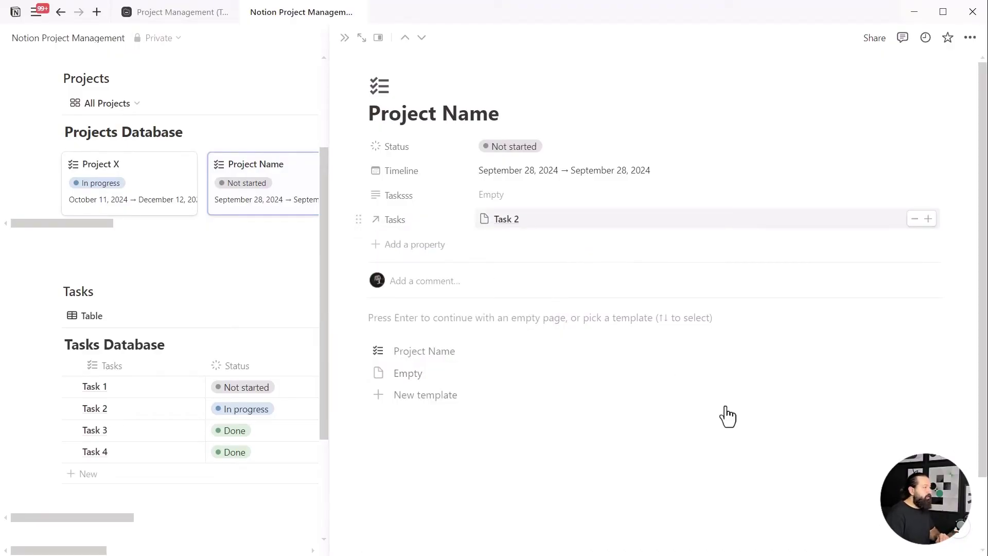
pyautogui.click(349, 41)
# - Give all four tasks the dark checkbox icon found by searching 'task' in the icon set
pyautogui.moveTo(949, 445); pyautogui.dragTo(68, 383)
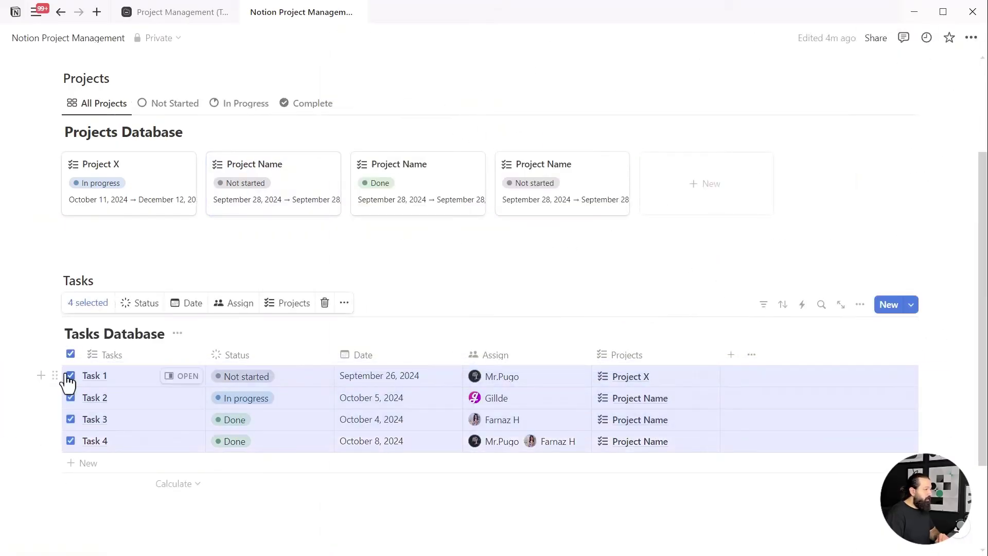
pyautogui.click(345, 307)
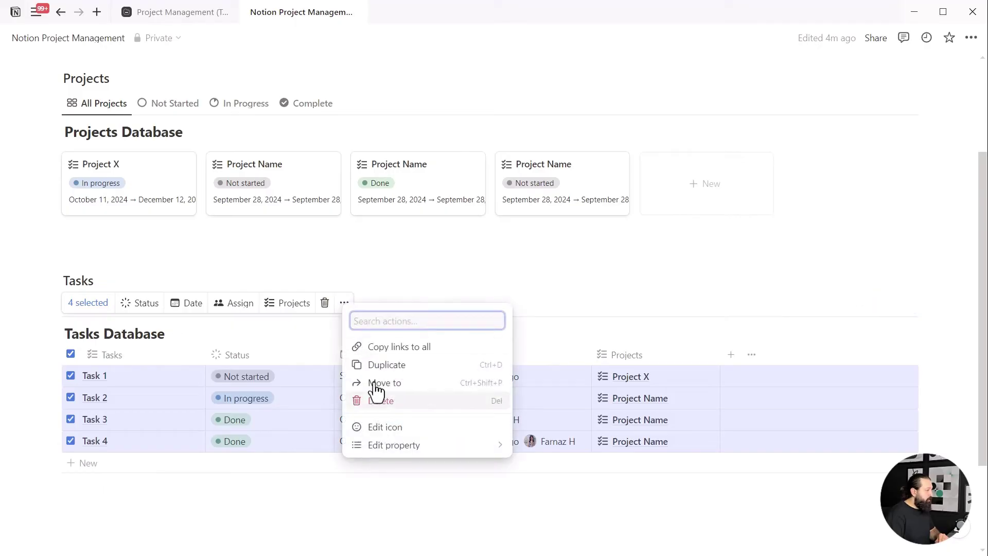
pyautogui.click(394, 430)
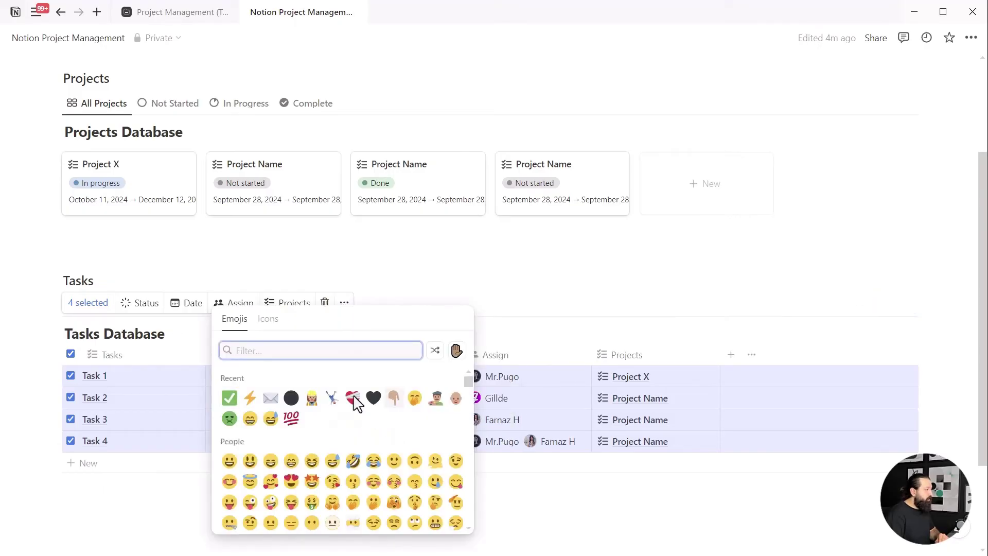
pyautogui.click(265, 320)
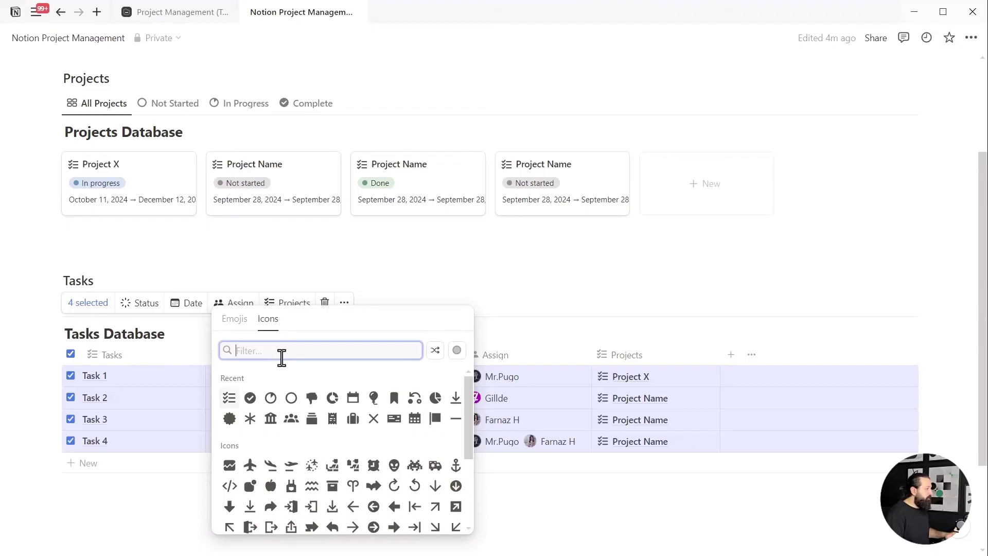
pyautogui.write('to do')
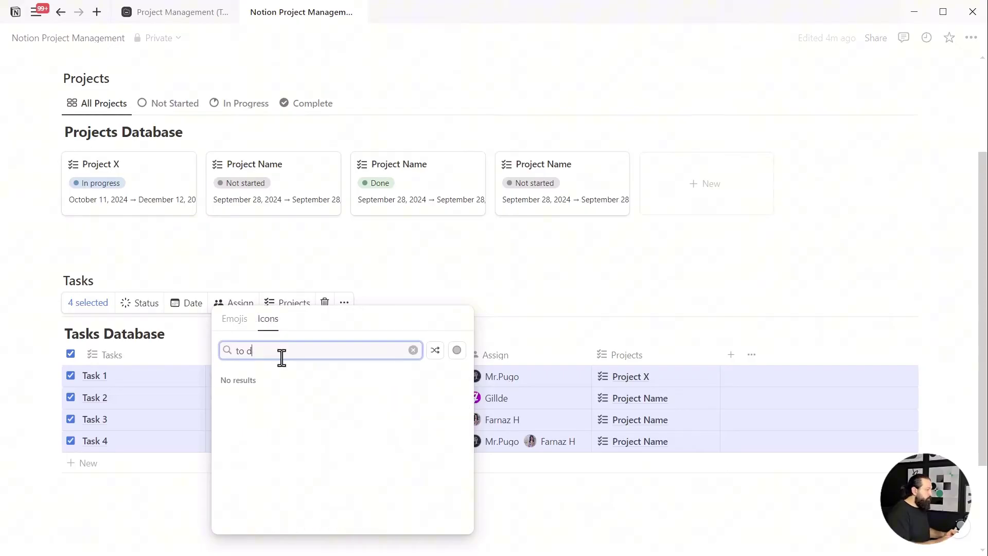
pyautogui.press('BackSpace')
pyautogui.press('BackSpace')
pyautogui.press('BackSpace')
pyautogui.press('BackSpace')
pyautogui.press('BackSpace')
pyautogui.write('d')
pyautogui.press('BackSpace')
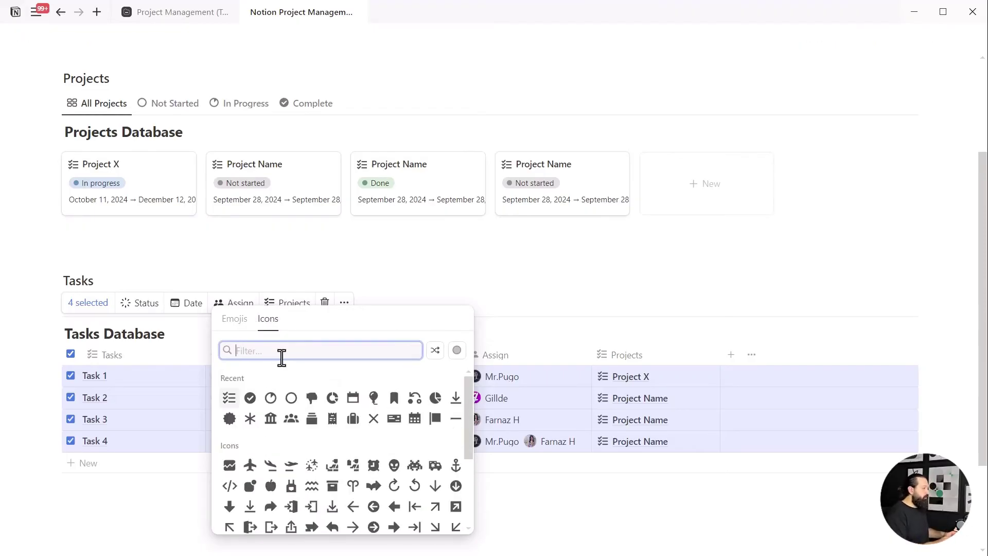
pyautogui.write('todo')
pyautogui.press('BackSpace')
pyautogui.press('BackSpace')
pyautogui.press('BackSpace')
pyautogui.press('BackSpace')
pyautogui.write('done')
pyautogui.press('BackSpace')
pyautogui.press('BackSpace')
pyautogui.press('BackSpace')
pyautogui.press('BackSpace')
pyautogui.write('task')
pyautogui.moveTo(291, 379)
pyautogui.click(249, 402)
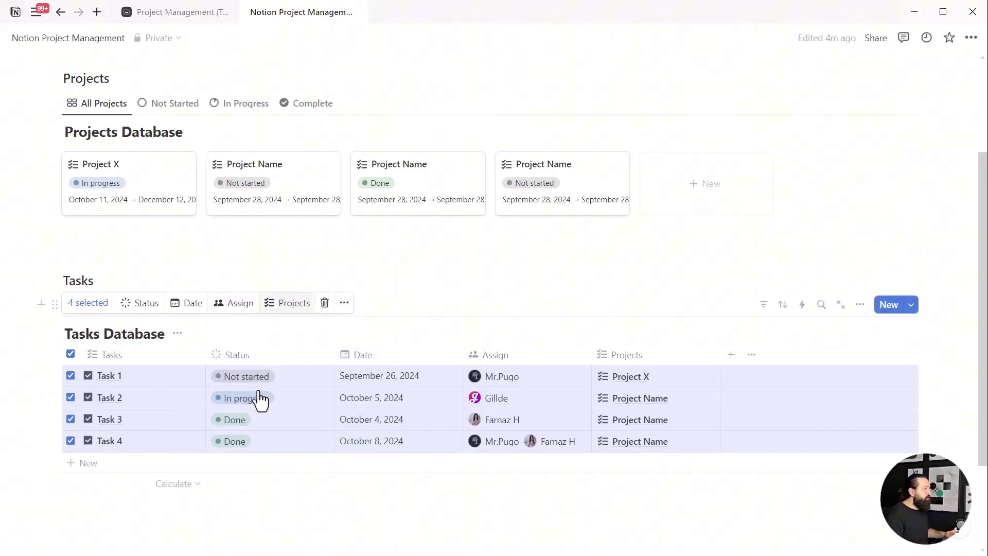
# - Replace the four tasks' icon with the dark asterisk found by searching 'star'
pyautogui.click(344, 302)
pyautogui.click(386, 435)
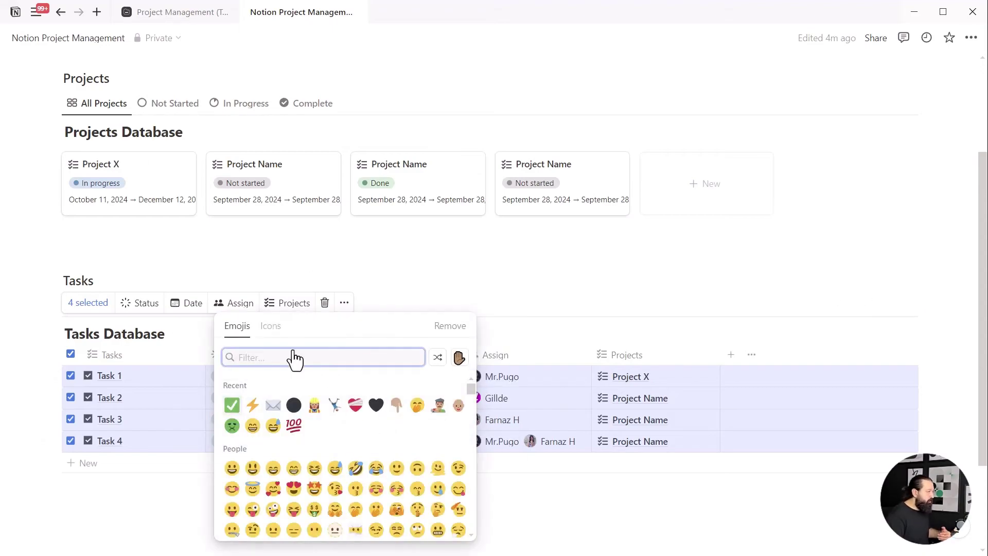
pyautogui.doubleClick(267, 361)
pyautogui.write('do')
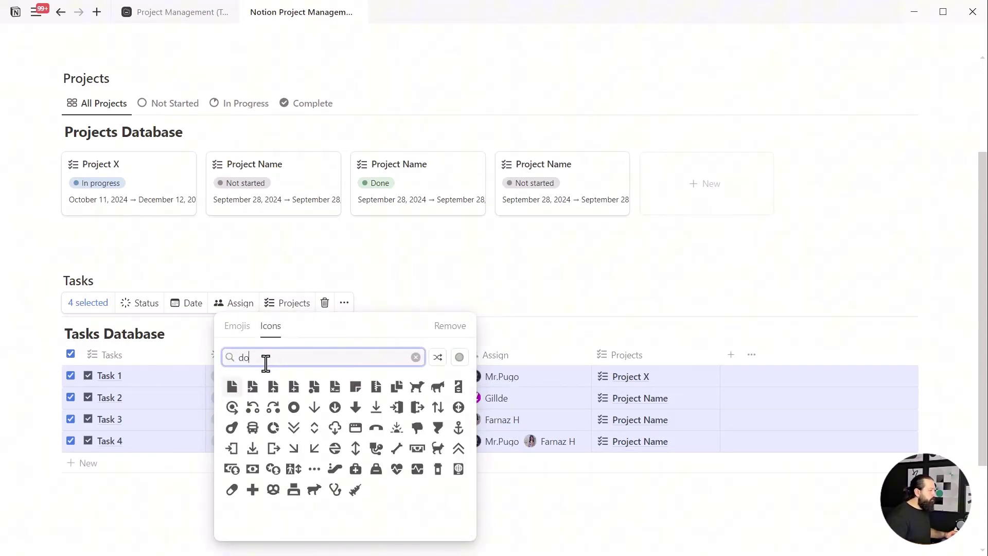
pyautogui.doubleClick(305, 352)
pyautogui.write('star')
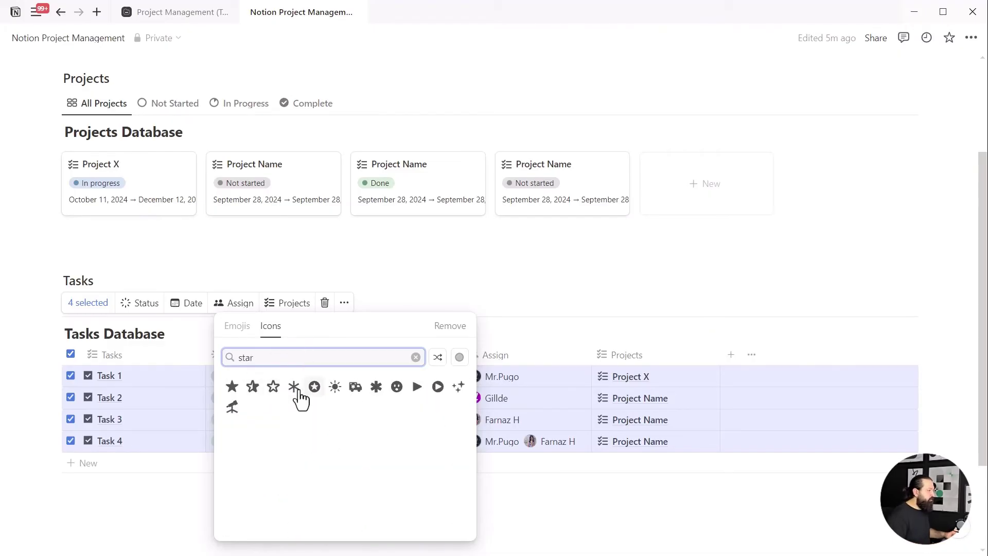
pyautogui.moveTo(294, 397)
pyautogui.click(250, 408)
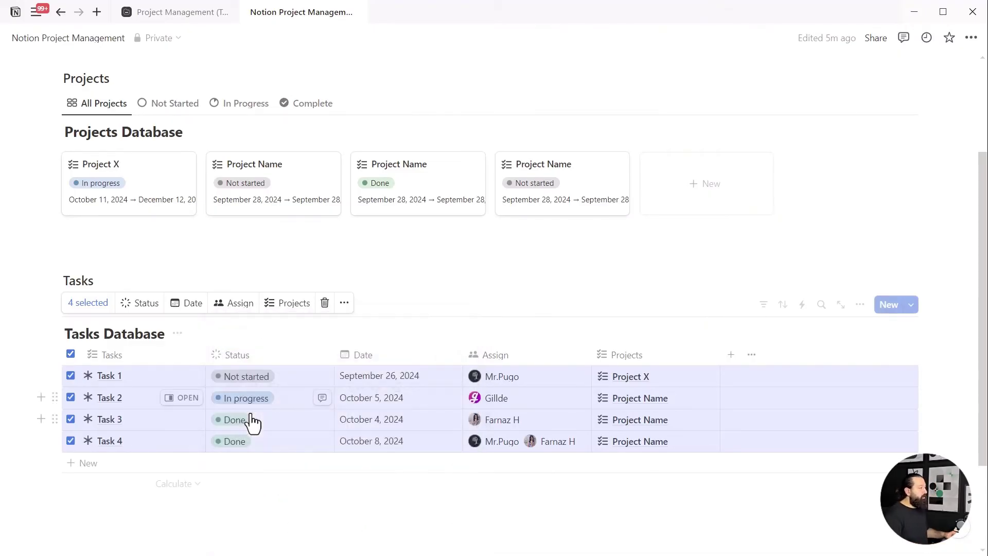
pyautogui.click(299, 519)
# - Narrow the Status, Date and Assign columns of the Tasks table
pyautogui.moveTo(334, 355); pyautogui.dragTo(311, 355)
pyautogui.moveTo(439, 355); pyautogui.dragTo(415, 355)
pyautogui.moveTo(544, 360); pyautogui.dragTo(494, 363)
# - Narrow the Projects column and hide the Tasks Database title above the table
pyautogui.moveTo(623, 355); pyautogui.dragTo(598, 355)
pyautogui.scroll(-2, 258, 318)
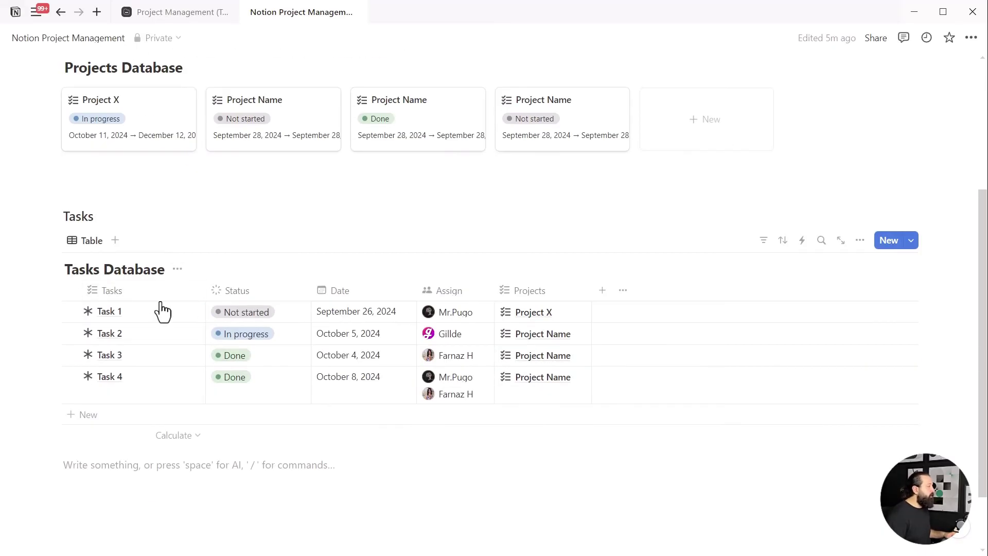
pyautogui.click(177, 270)
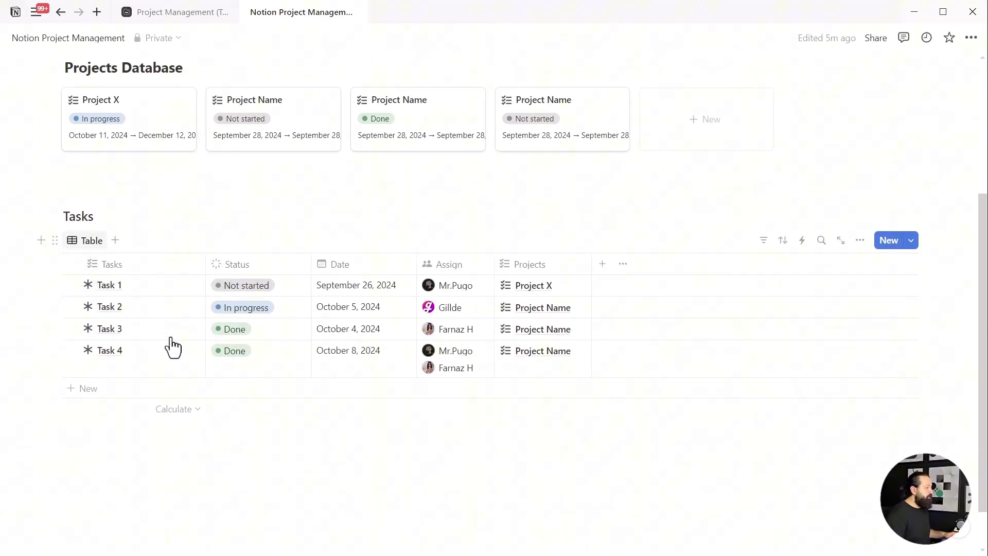
# - Create a New Task template assigned to the person who duplicates it, dated Today, Not started
pyautogui.click(911, 241)
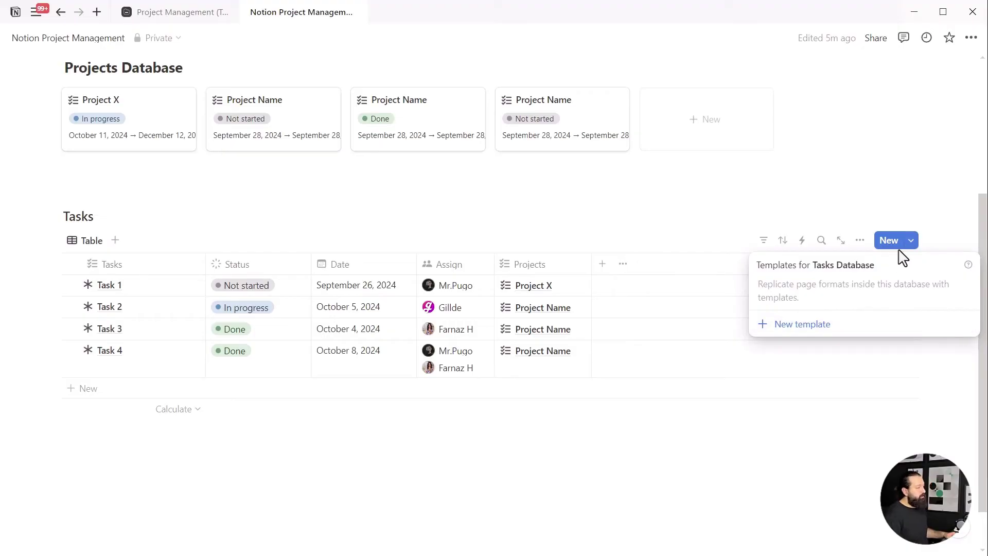
pyautogui.click(805, 331)
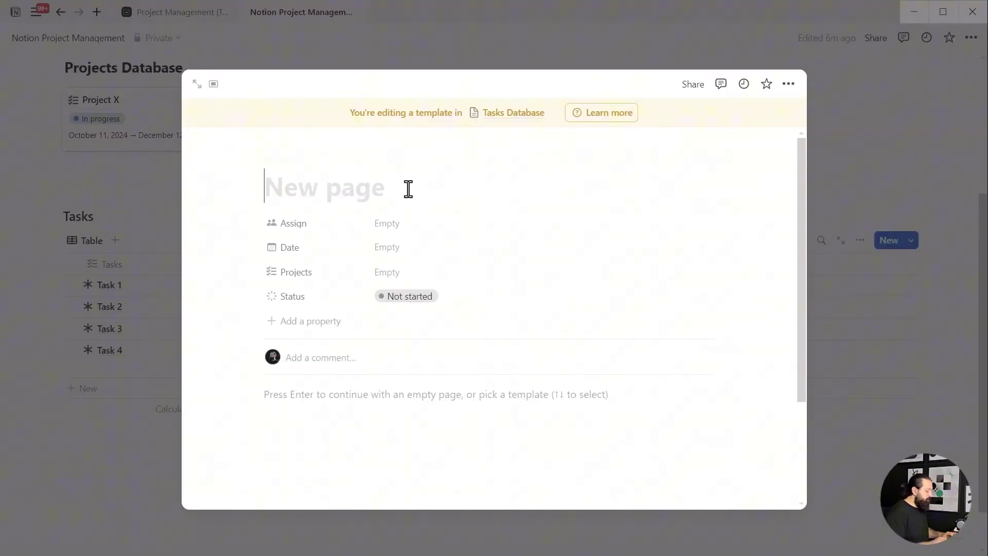
pyautogui.write('New Task')
pyautogui.click(420, 227)
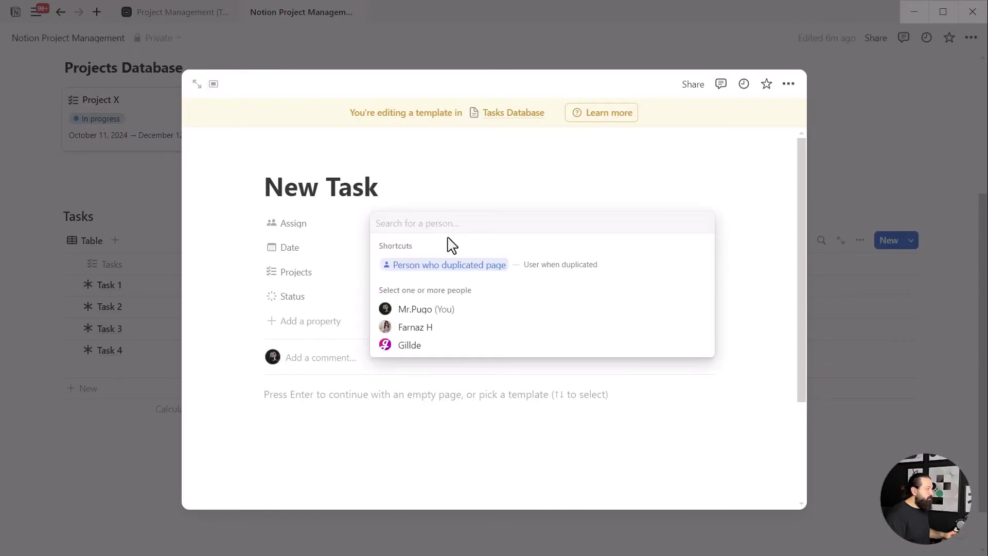
pyautogui.click(497, 269)
pyautogui.click(397, 249)
pyautogui.click(405, 184)
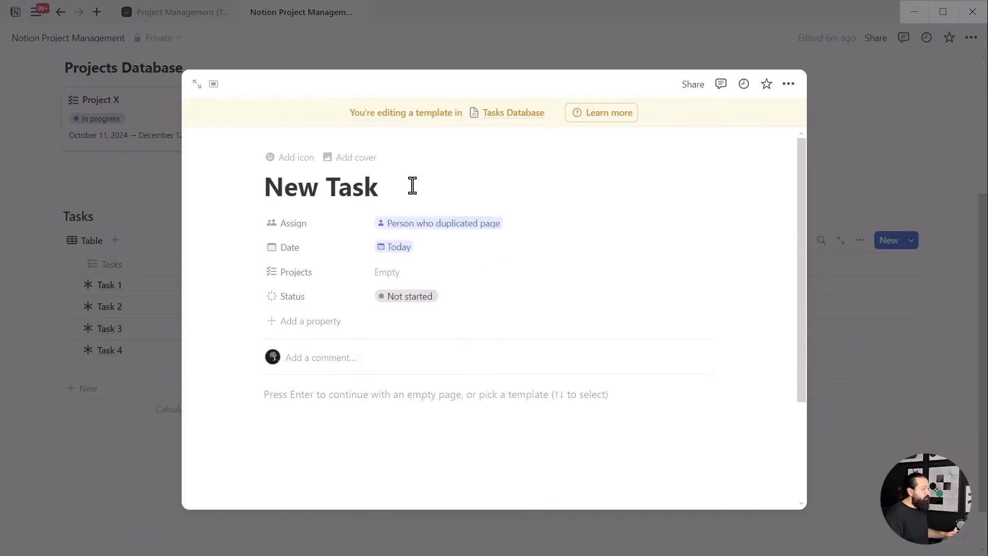
pyautogui.click(403, 272)
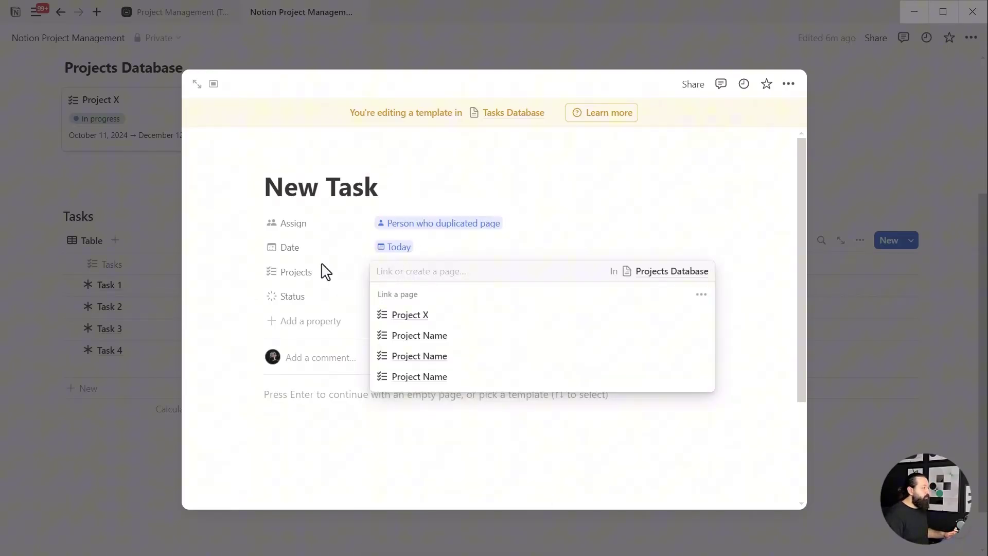
pyautogui.click(401, 301)
pyautogui.click(407, 301)
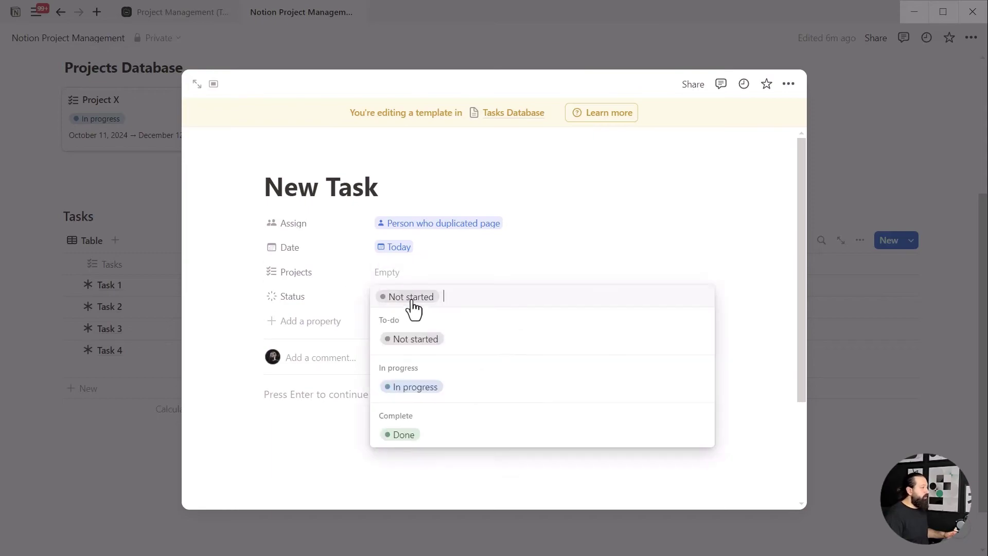
pyautogui.click(362, 302)
# - Give the New Task template the asterisk icon from the plain icon set
pyautogui.moveTo(450, 185)
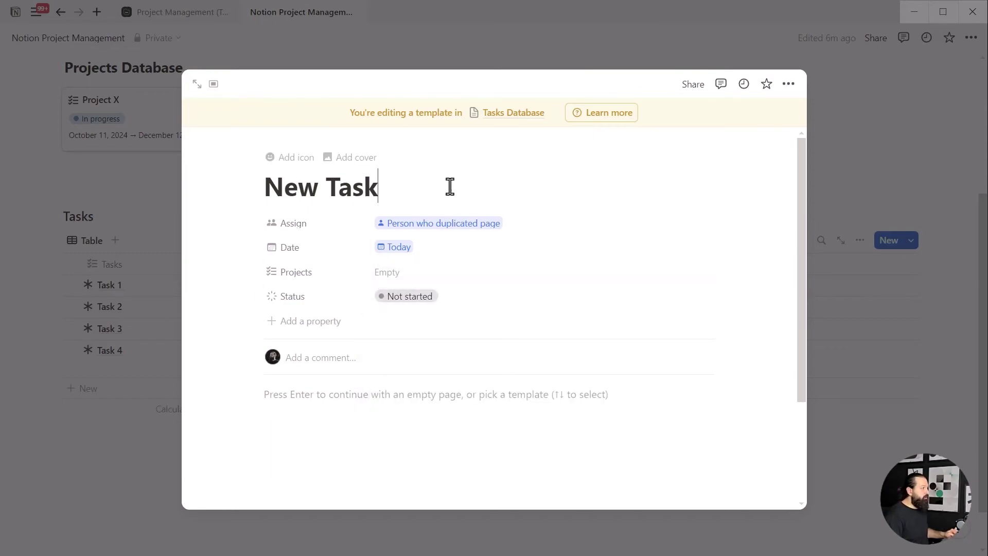
pyautogui.click(290, 157)
pyautogui.click(286, 206)
pyautogui.click(286, 209)
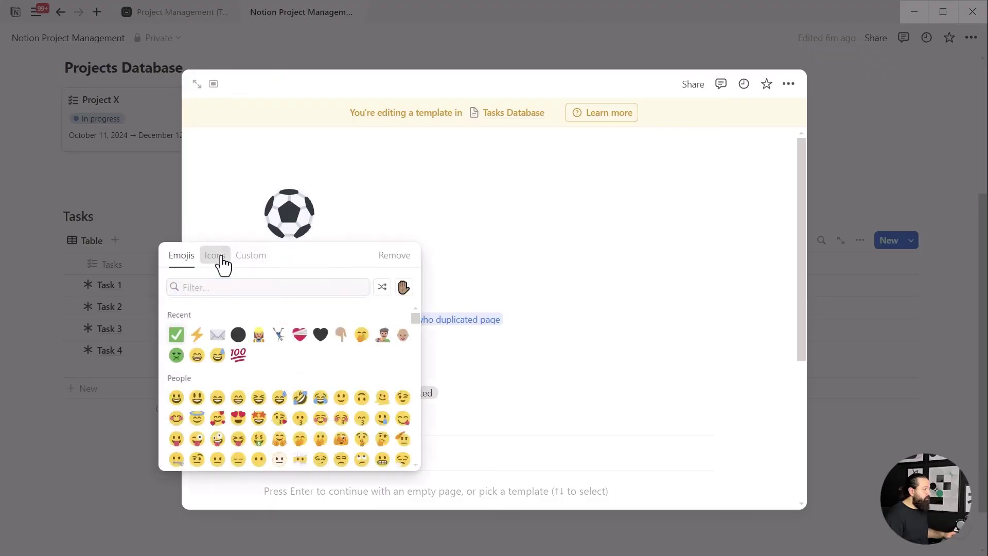
pyautogui.click(223, 257)
pyautogui.moveTo(177, 335); pyautogui.dragTo(140, 355)
pyautogui.click(844, 159)
# - Set New Task as the default template for all task views
pyautogui.click(911, 240)
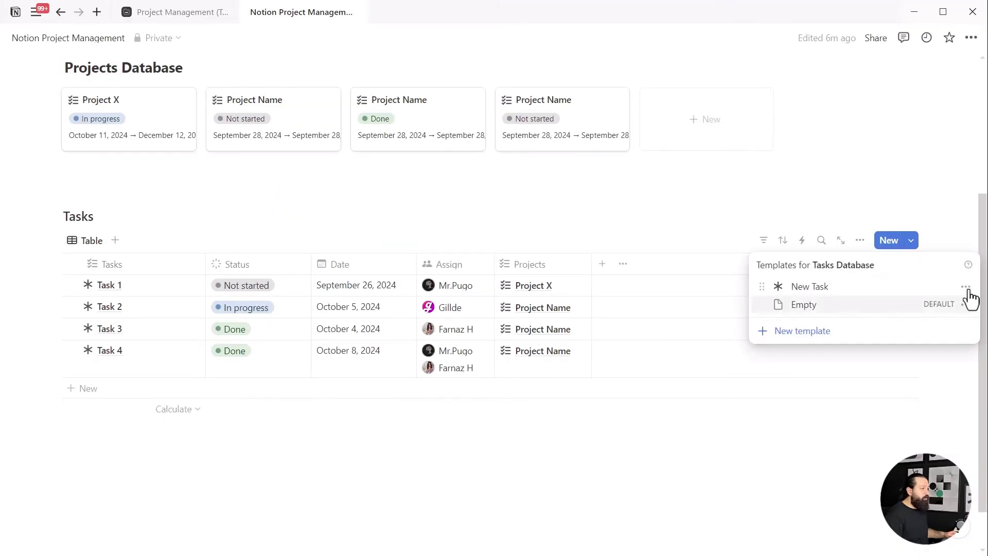
pyautogui.click(965, 288)
pyautogui.click(868, 269)
pyautogui.click(558, 284)
pyautogui.click(318, 440)
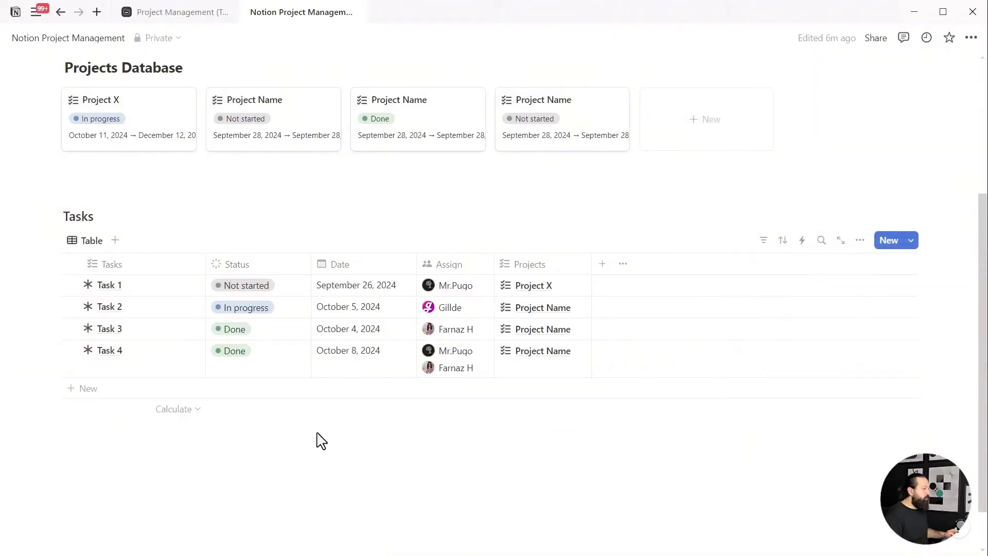
# - Add three task rows from the New Task template
pyautogui.click(117, 395)
pyautogui.press('Escape')
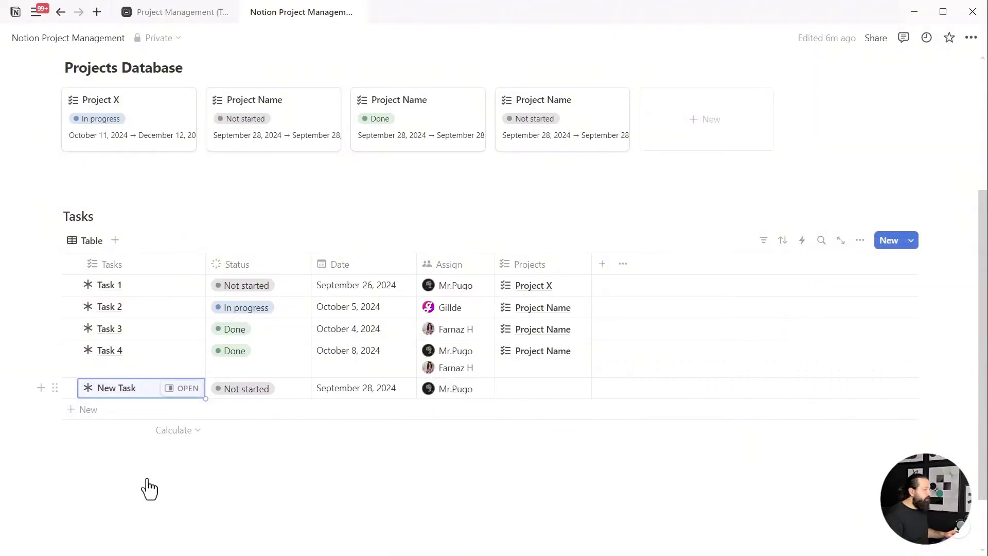
pyautogui.click(104, 412)
pyautogui.click(102, 431)
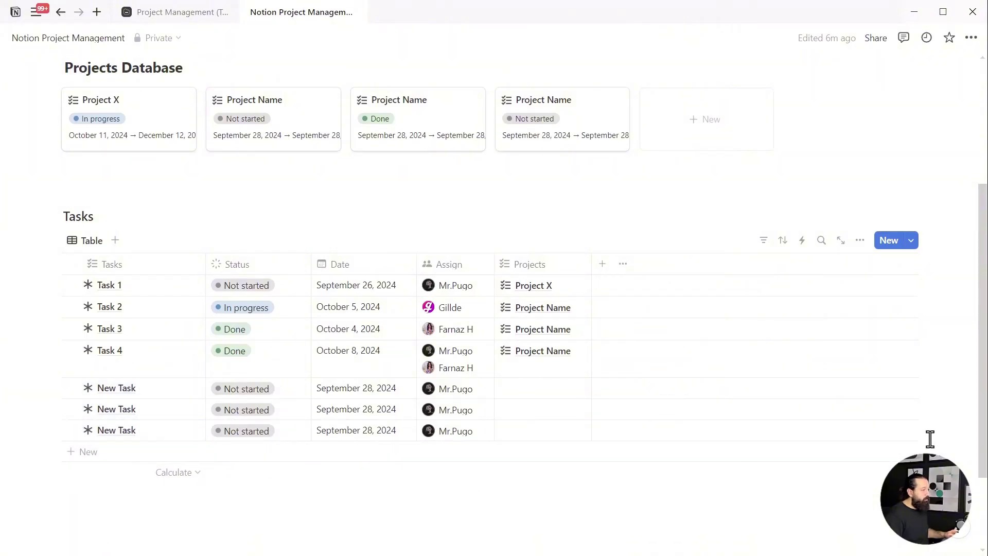
# - Delete the three New Task rows and rename the table view to All Tasks
pyautogui.moveTo(732, 422); pyautogui.dragTo(172, 397)
pyautogui.click(324, 239)
pyautogui.click(88, 303)
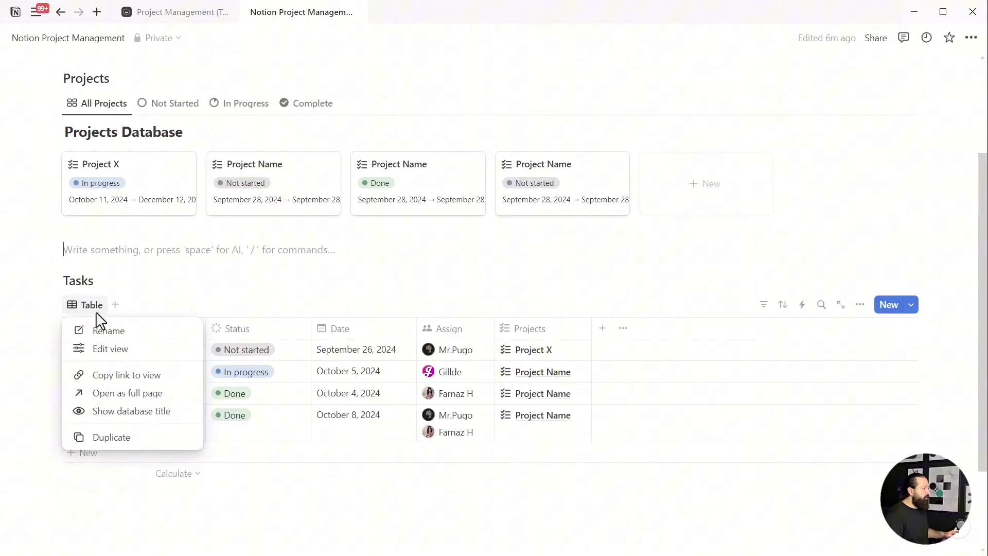
pyautogui.click(103, 330)
pyautogui.write('All Tasks')
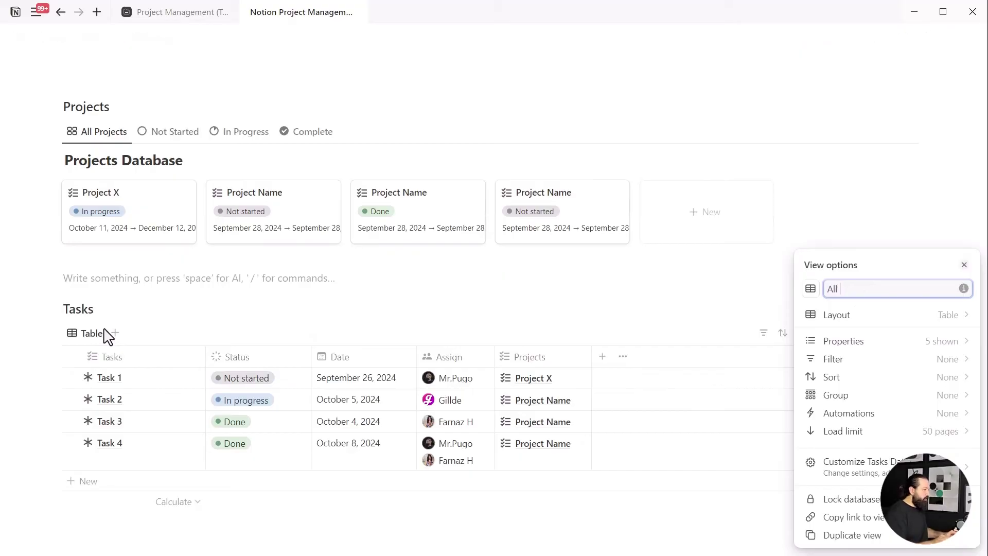
pyautogui.click(171, 332)
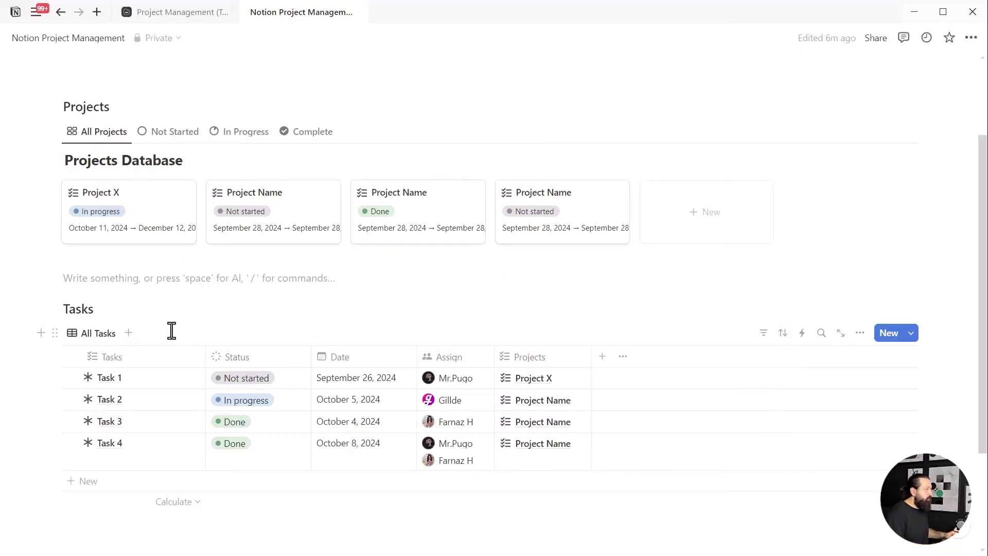
# - Duplicate All Tasks as a view named All (Kanban) with a Board layout
pyautogui.click(95, 340)
pyautogui.click(112, 465)
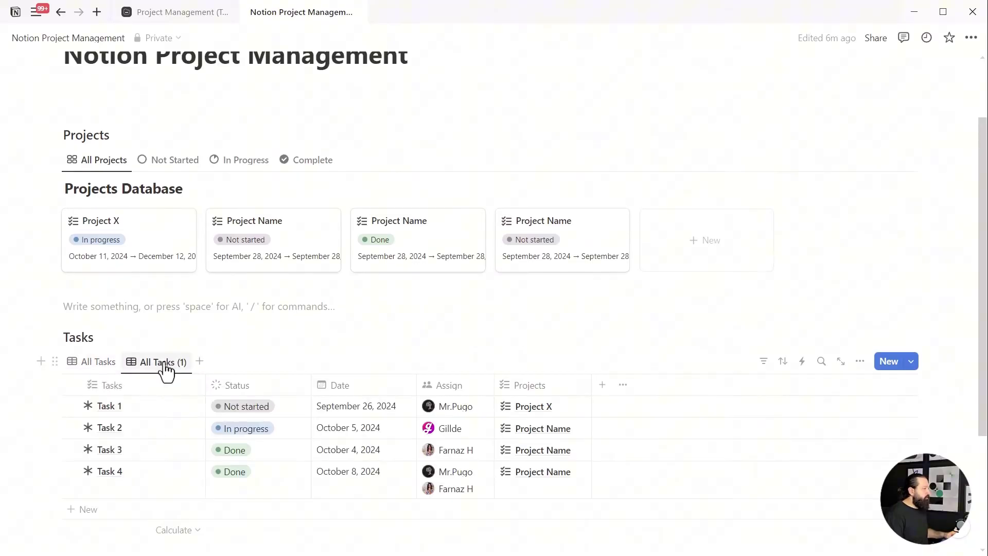
pyautogui.click(166, 370)
pyautogui.click(180, 389)
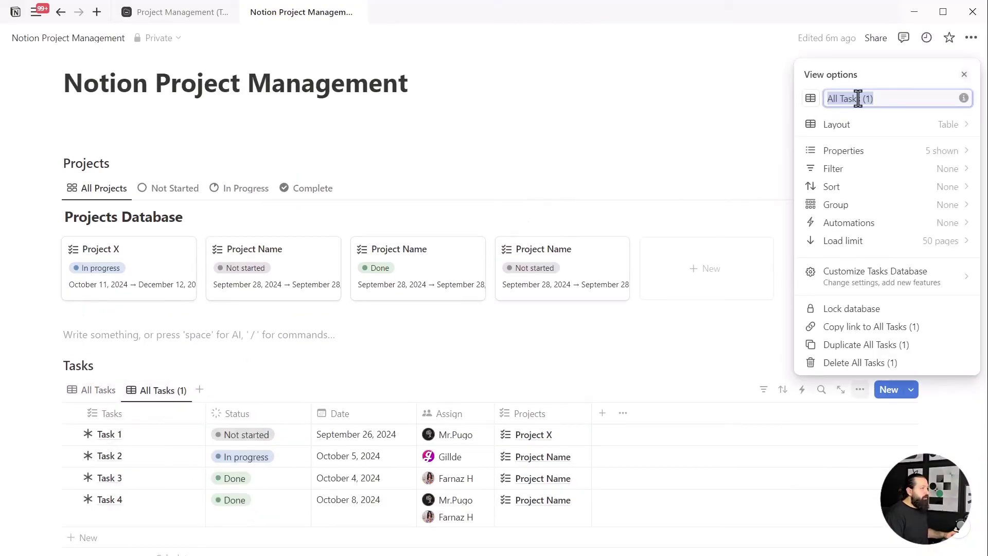
pyautogui.write('Kanban')
pyautogui.click(830, 100)
pyautogui.write('All')
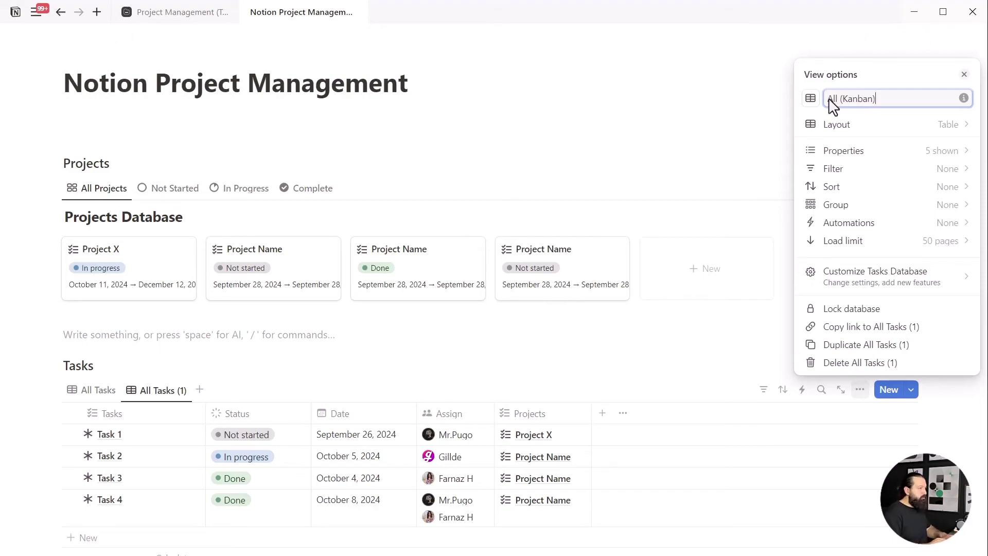
pyautogui.click(840, 124)
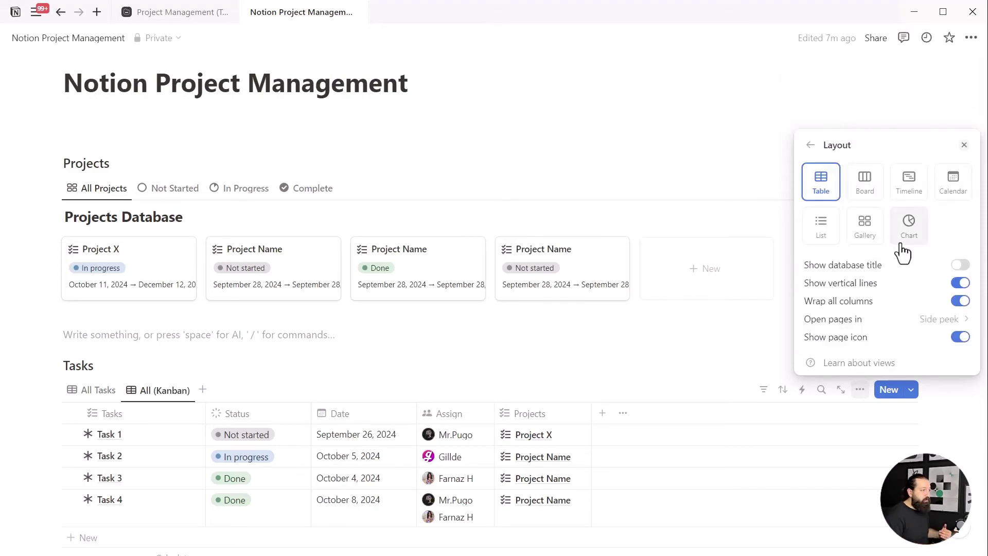
pyautogui.click(865, 181)
pyautogui.click(337, 377)
pyautogui.scroll(-3, 339, 389)
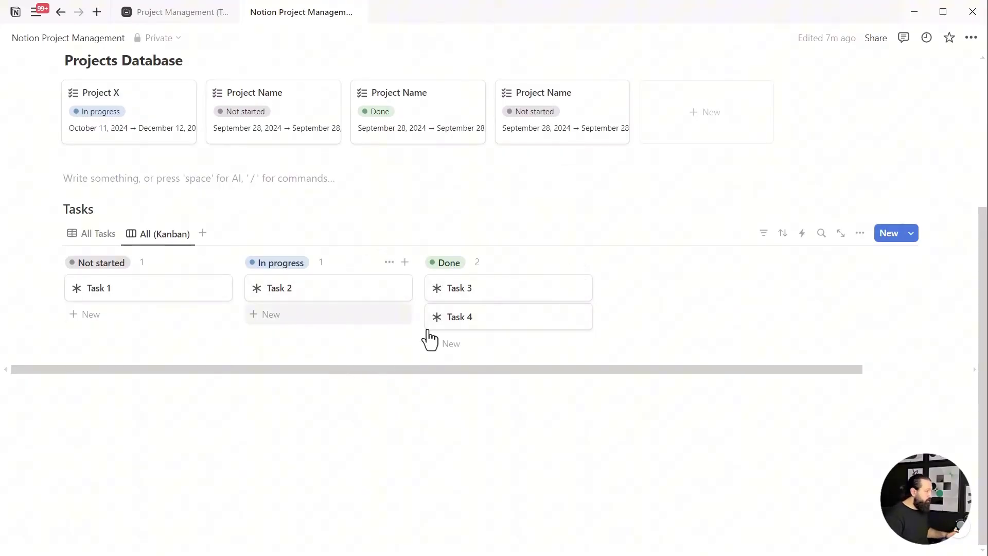
# - Add three New Task cards under the In progress column
pyautogui.click(266, 314)
pyautogui.click(278, 344)
pyautogui.click(280, 380)
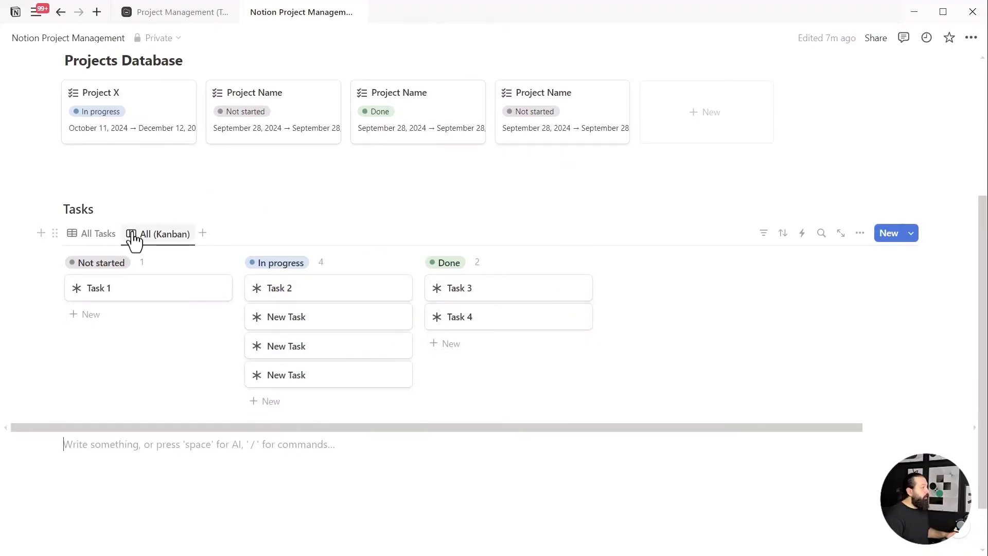
# - Duplicate All (Kanban) as a By Project board grouped by Projects
pyautogui.click(168, 236)
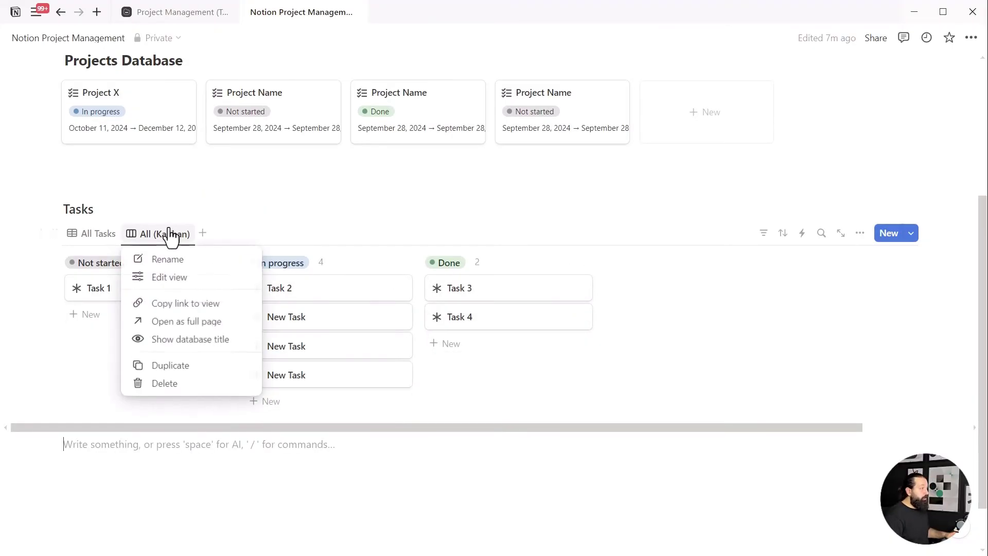
pyautogui.click(161, 367)
pyautogui.write('By Project')
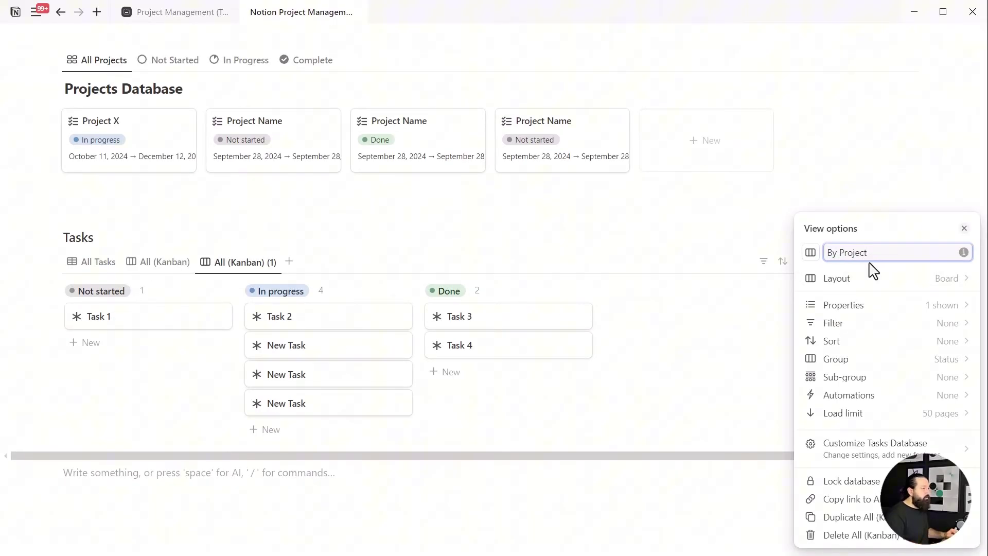
pyautogui.click(707, 244)
pyautogui.scroll(2, 772, 267)
pyautogui.click(860, 316)
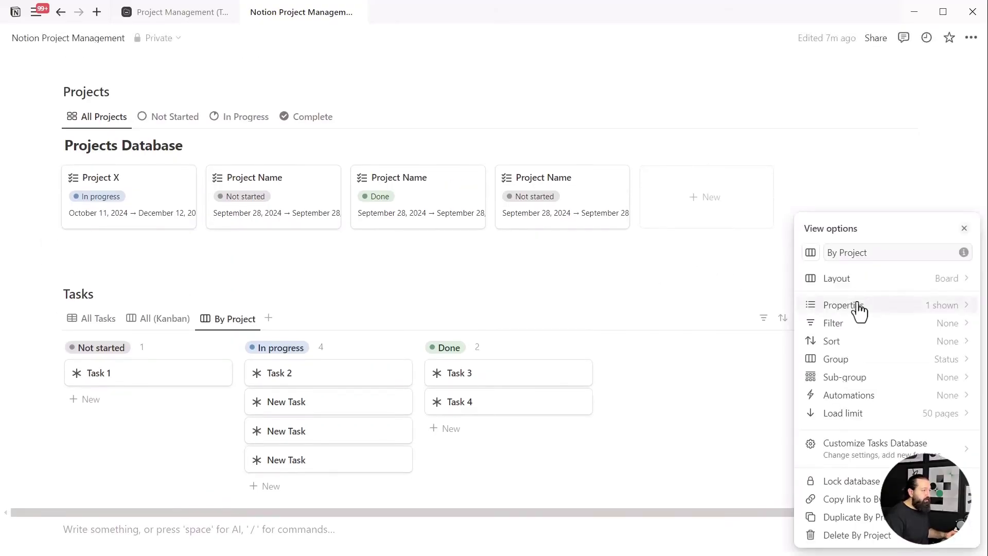
pyautogui.click(866, 362)
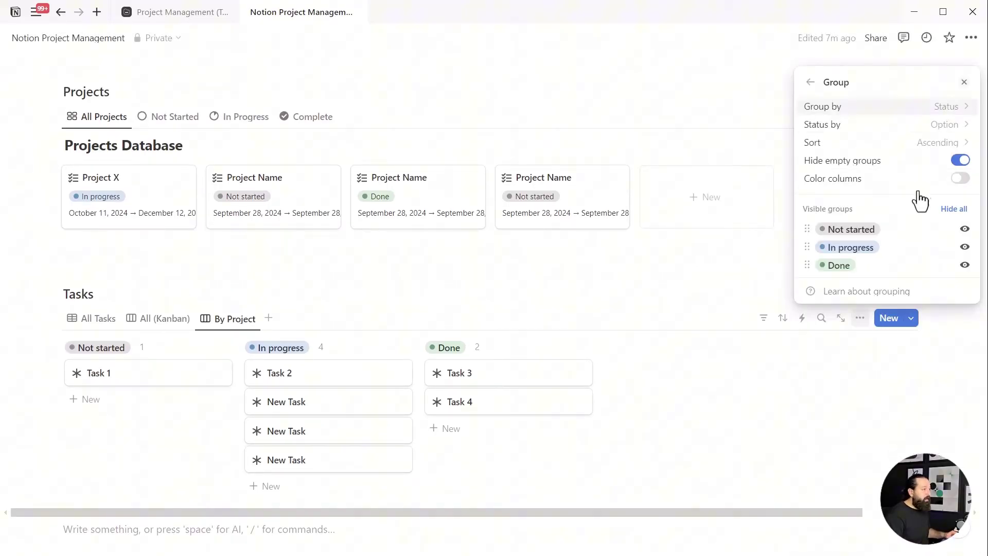
pyautogui.click(944, 107)
pyautogui.click(844, 237)
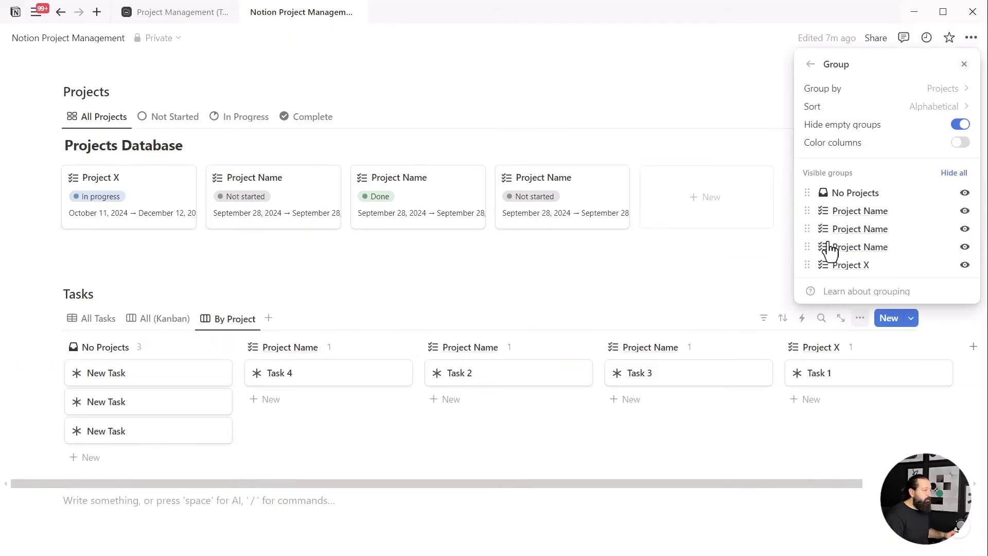
pyautogui.click(512, 279)
# - Give the By Project view a checkmark list icon
pyautogui.click(216, 321)
pyautogui.click(222, 362)
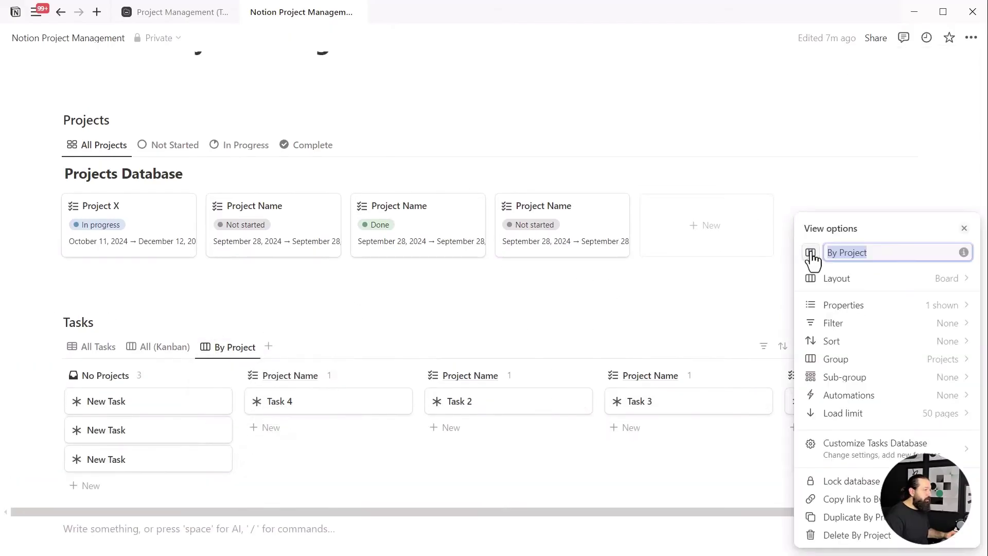
pyautogui.click(811, 252)
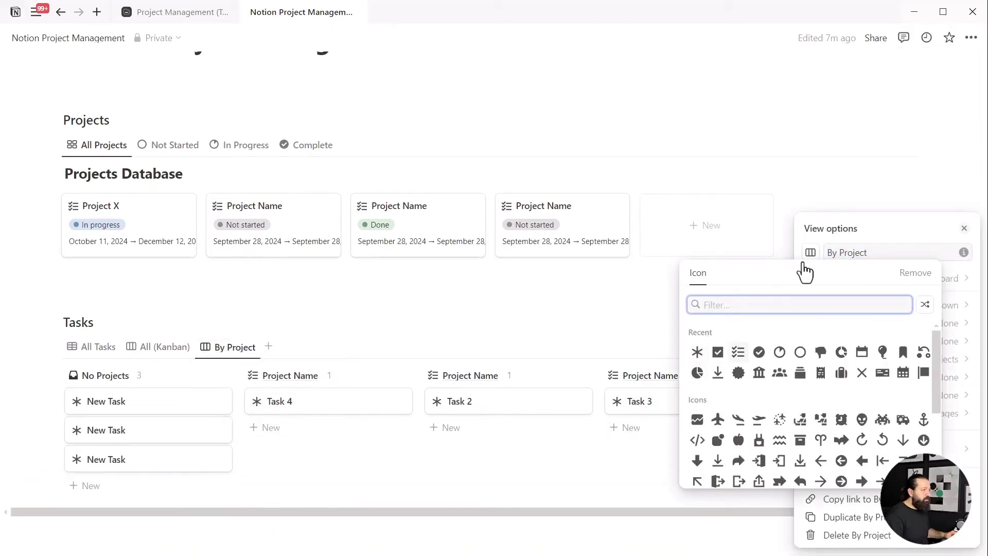
pyautogui.click(737, 354)
pyautogui.click(424, 316)
pyautogui.scroll(-3, 423, 306)
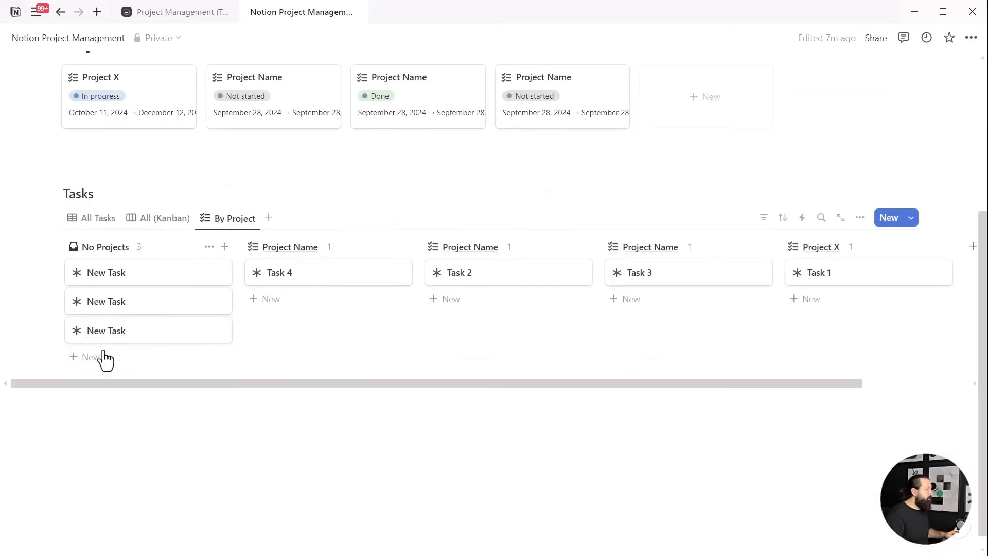
# - Return to the All Tasks table and hide the Projects Database title
pyautogui.click(98, 226)
pyautogui.click(96, 221)
pyautogui.click(97, 226)
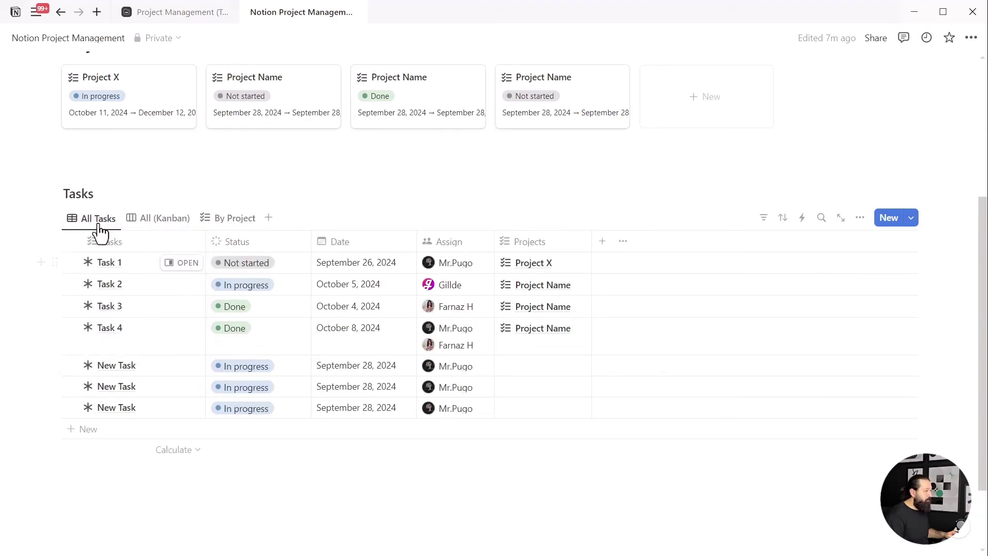
pyautogui.click(144, 220)
pyautogui.click(115, 229)
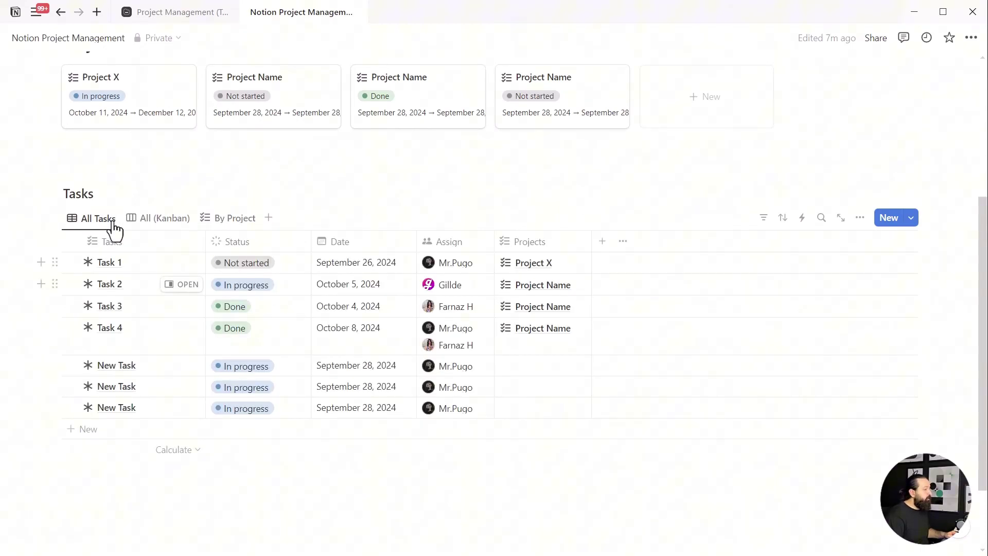
pyautogui.scroll(3, 113, 229)
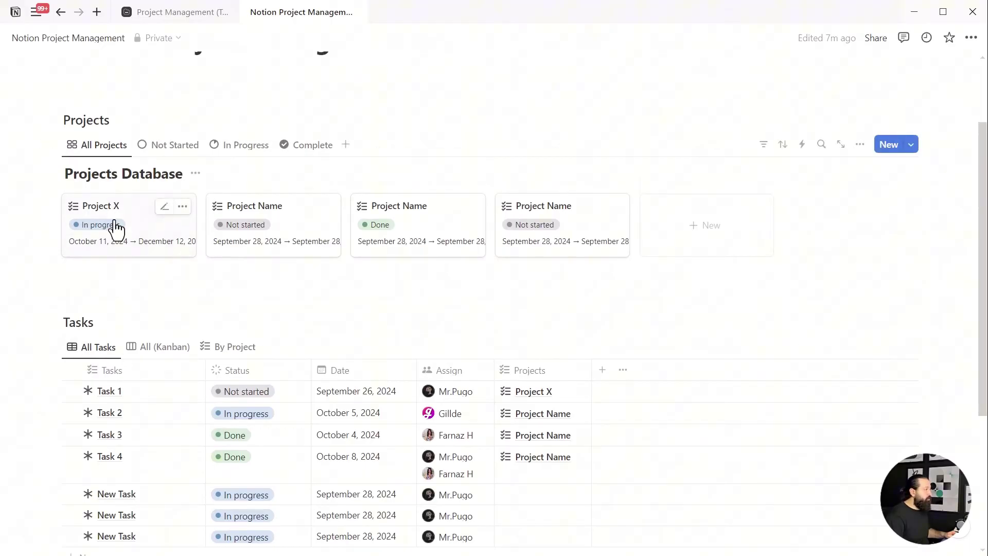
pyautogui.click(195, 173)
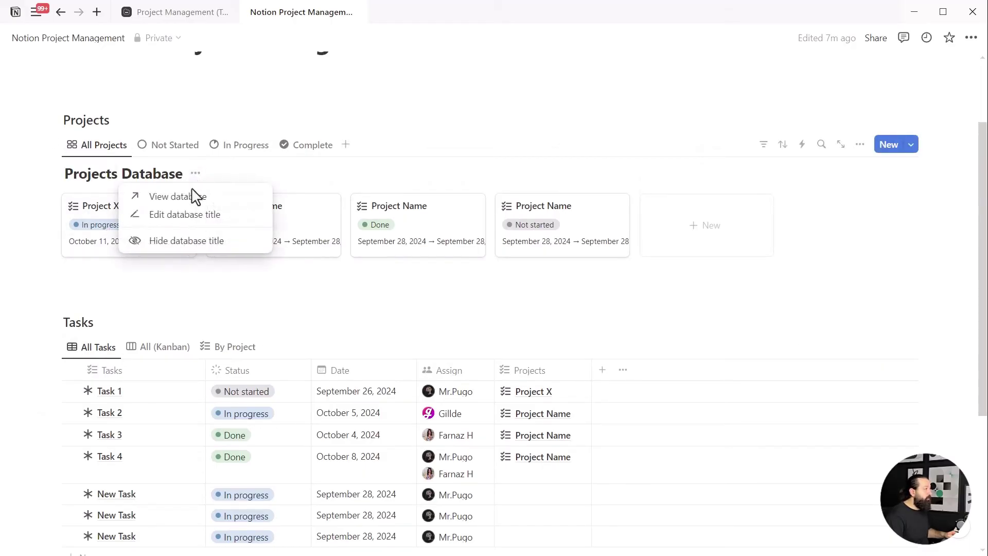
pyautogui.click(187, 243)
# - Copy the All Projects view link and paste it below Tasks as a linked database view
pyautogui.click(118, 152)
pyautogui.press('Down')
pyautogui.press('Down')
pyautogui.press('Down')
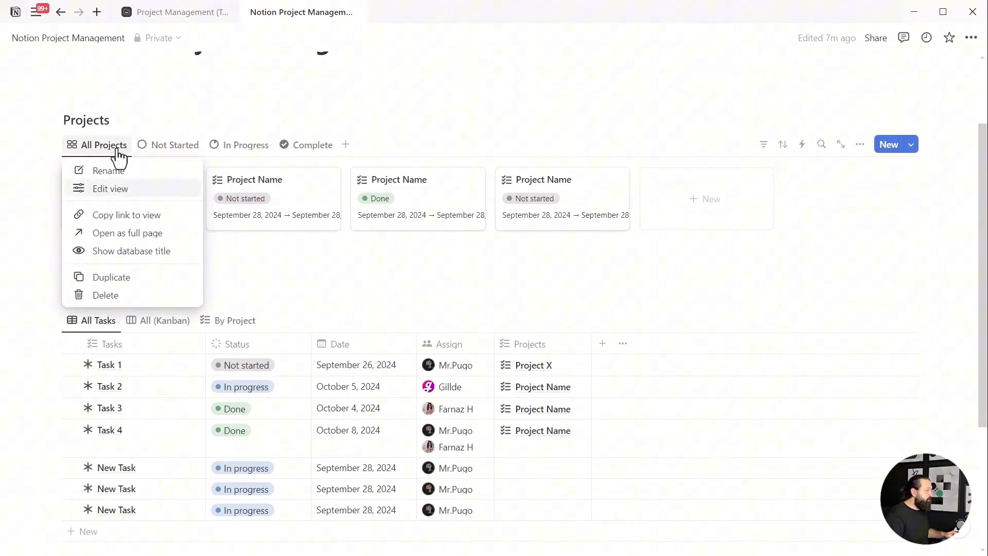
pyautogui.click(127, 216)
pyautogui.scroll(-4, 91, 431)
pyautogui.click(91, 429)
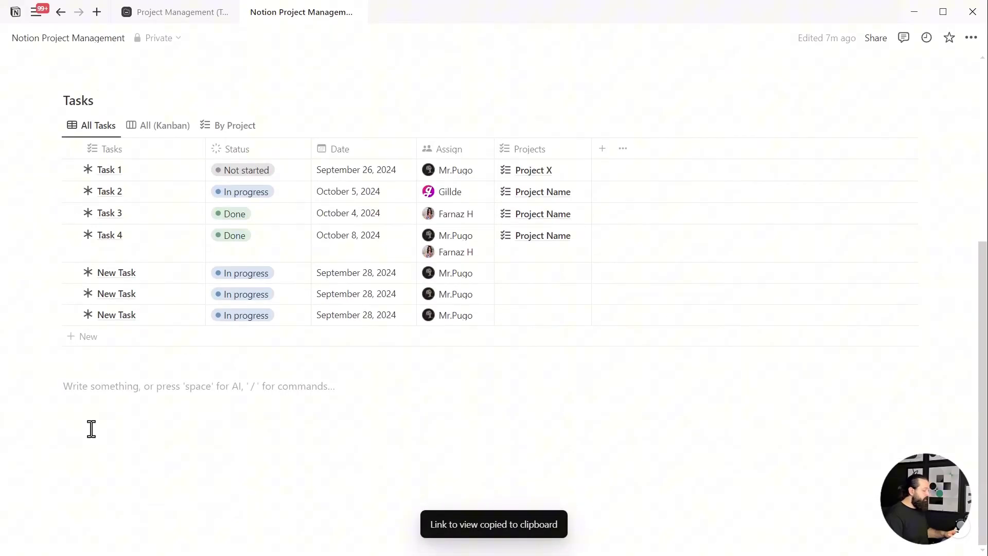
pyautogui.hotkey('ctrl', 'v')
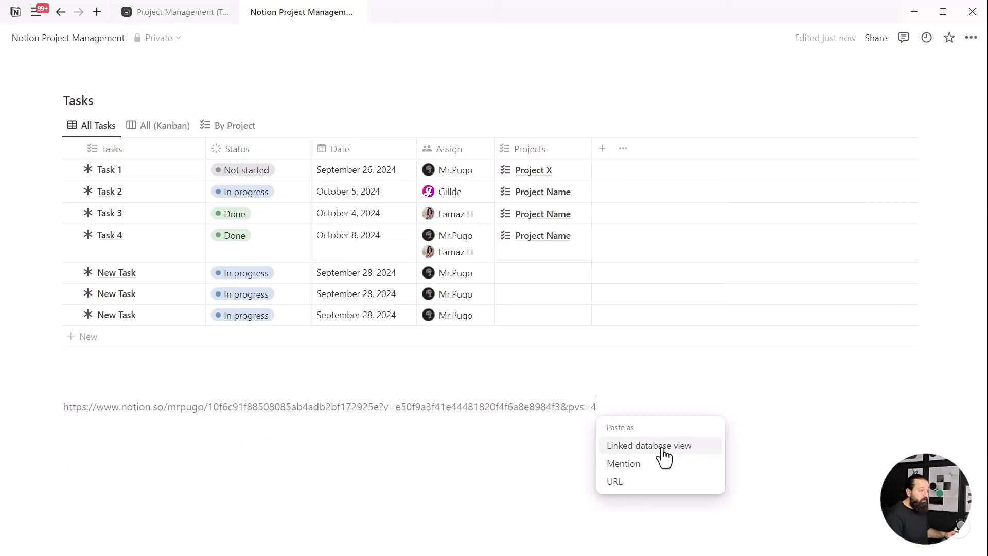
pyautogui.click(650, 447)
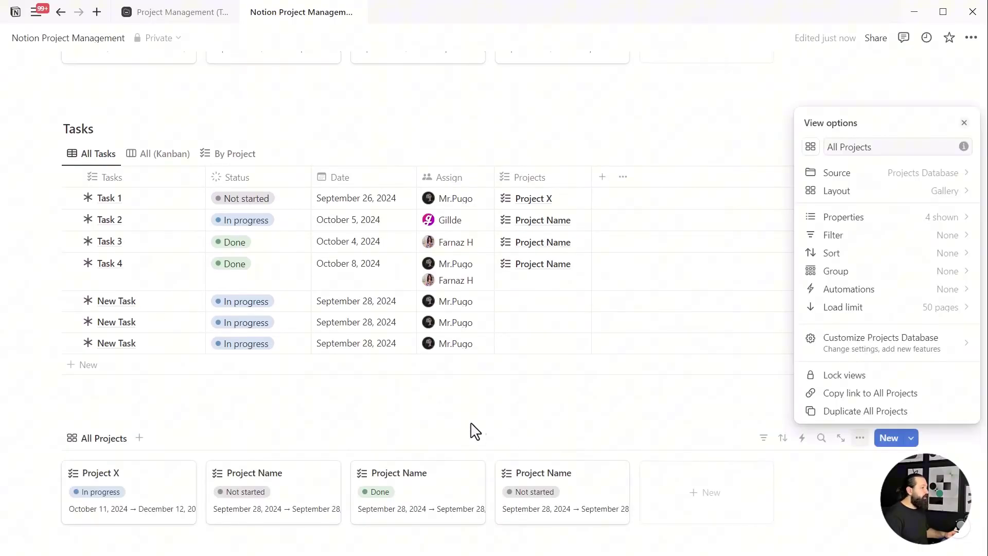
# - Change the linked All Projects view's layout to Timeline
pyautogui.click(466, 430)
pyautogui.scroll(-3, 249, 403)
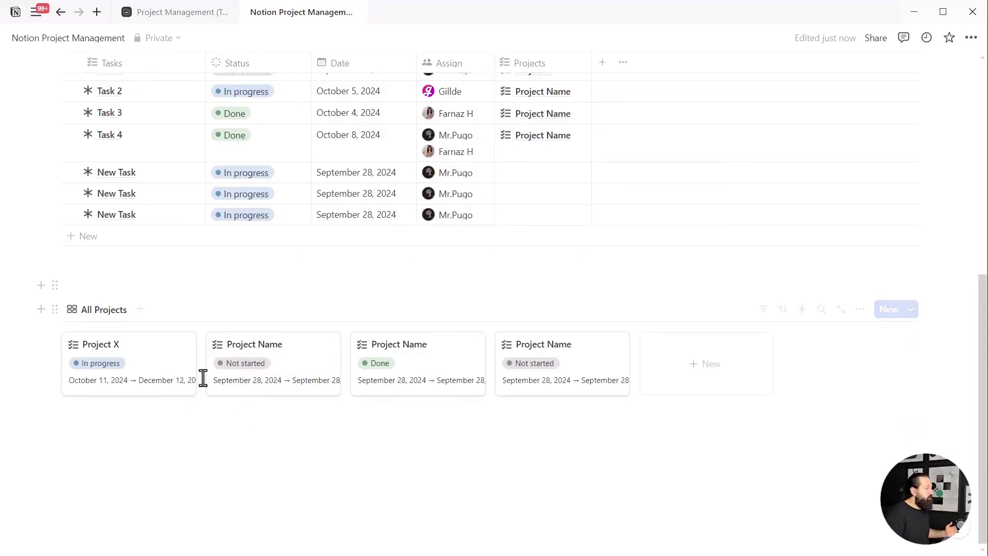
pyautogui.click(101, 310)
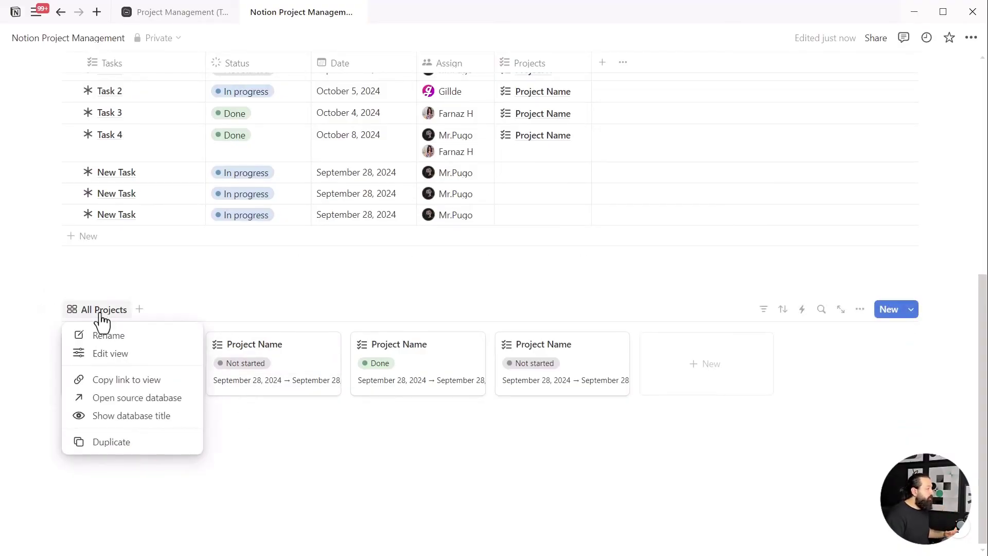
pyautogui.click(112, 355)
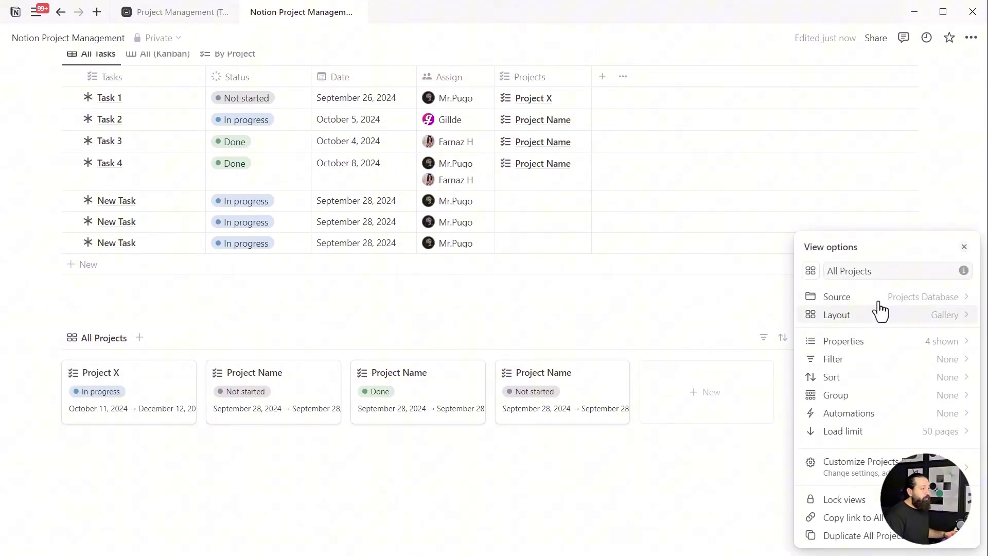
pyautogui.click(920, 321)
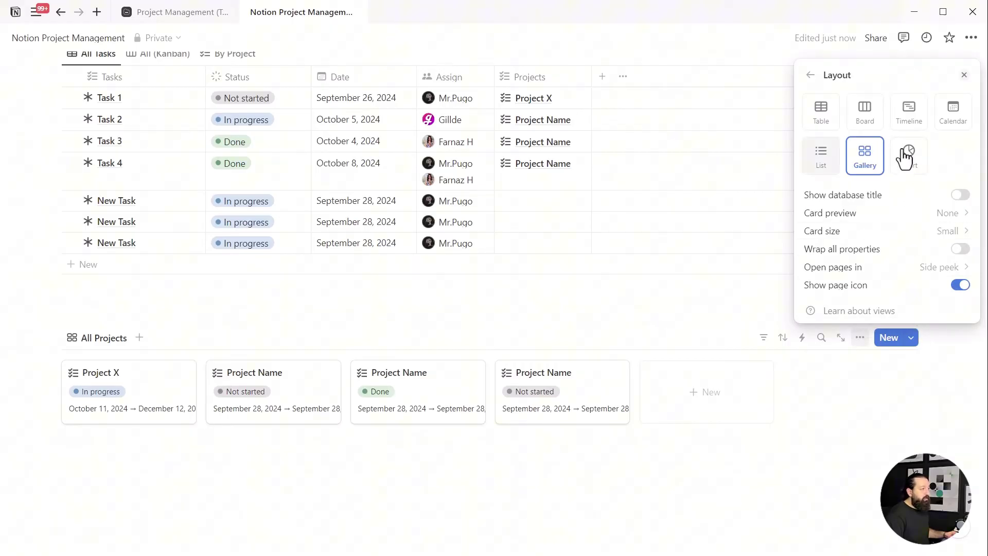
pyautogui.click(903, 123)
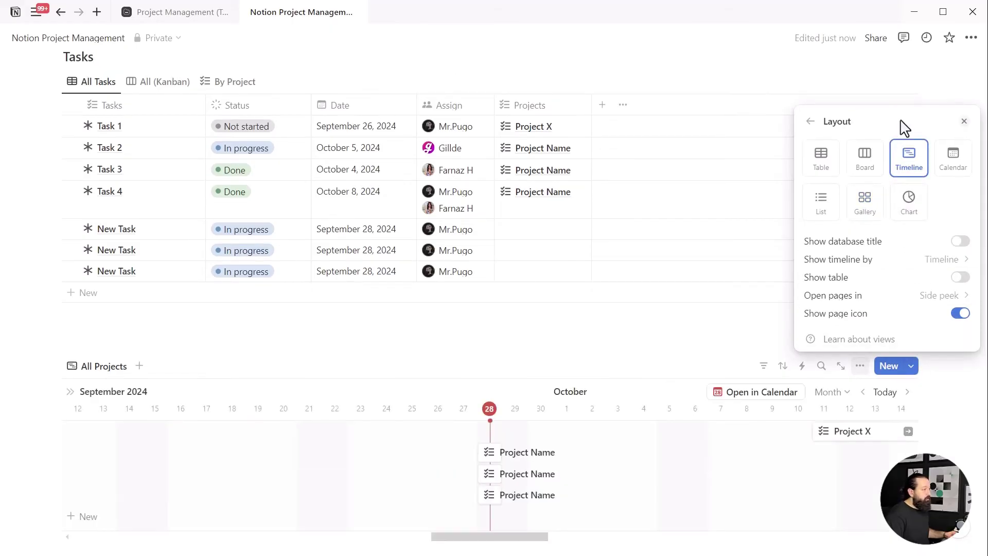
pyautogui.press('Escape')
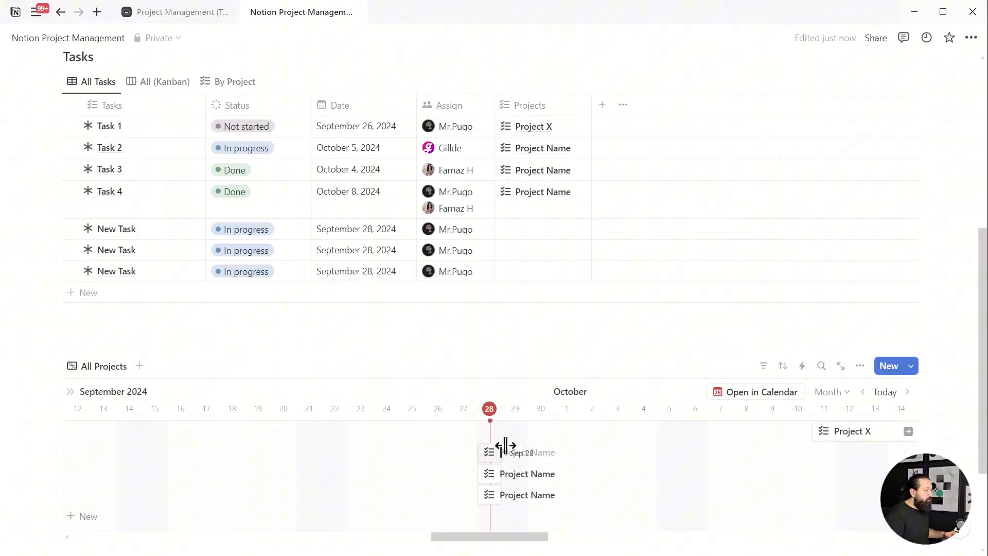
# - Extend a Project Name bar to Sep 30, enable dependencies, and move Project X to Oct 2–9
pyautogui.moveTo(503, 453); pyautogui.dragTo(479, 453)
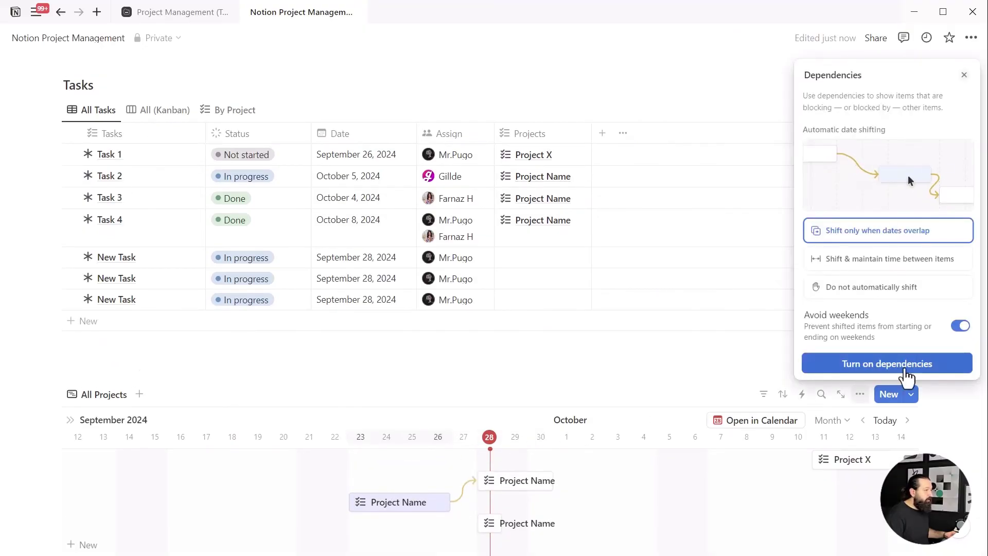
pyautogui.click(904, 370)
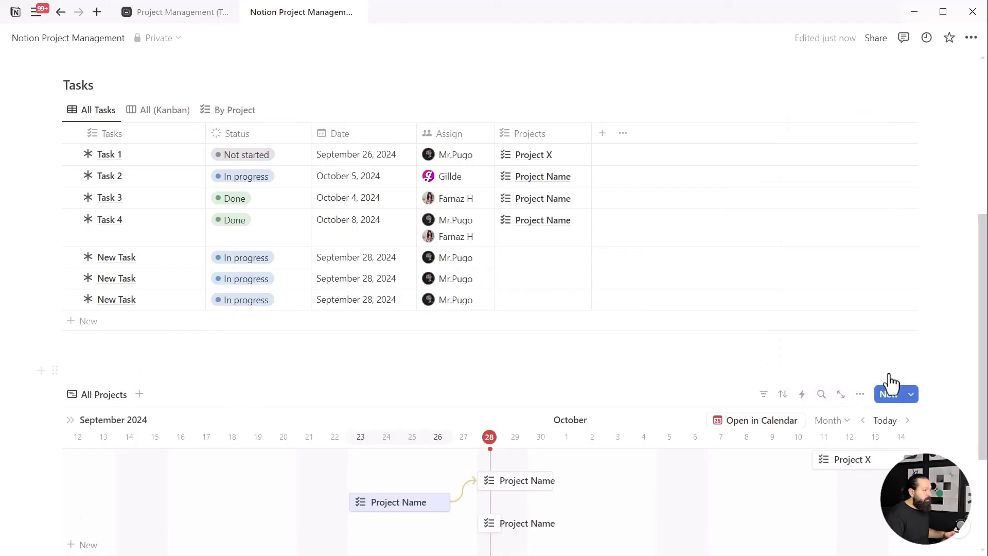
pyautogui.moveTo(490, 524); pyautogui.dragTo(677, 503)
pyautogui.moveTo(840, 438); pyautogui.dragTo(640, 461)
pyautogui.moveTo(547, 453); pyautogui.dragTo(551, 500)
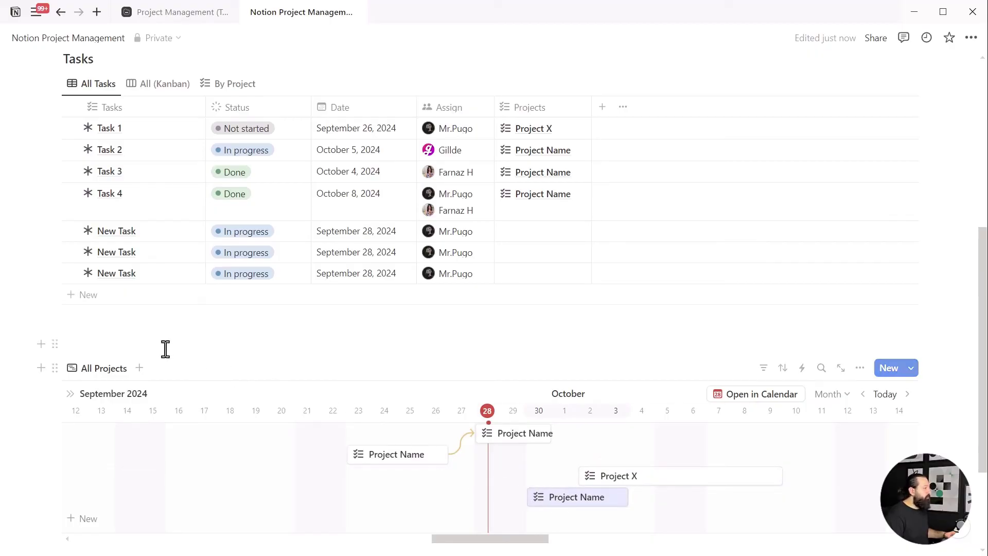
# - Add a Heading 3 reading 'Projects Timeline' above the projects timeline
pyautogui.click(142, 359)
pyautogui.write('/')
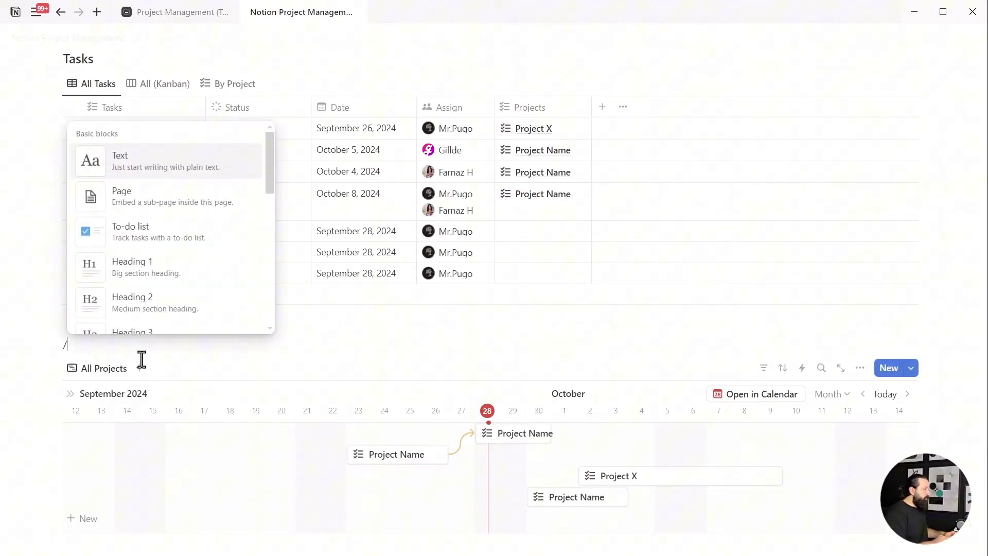
pyautogui.write('he')
pyautogui.press('Down')
pyautogui.press('Down')
pyautogui.press('Return')
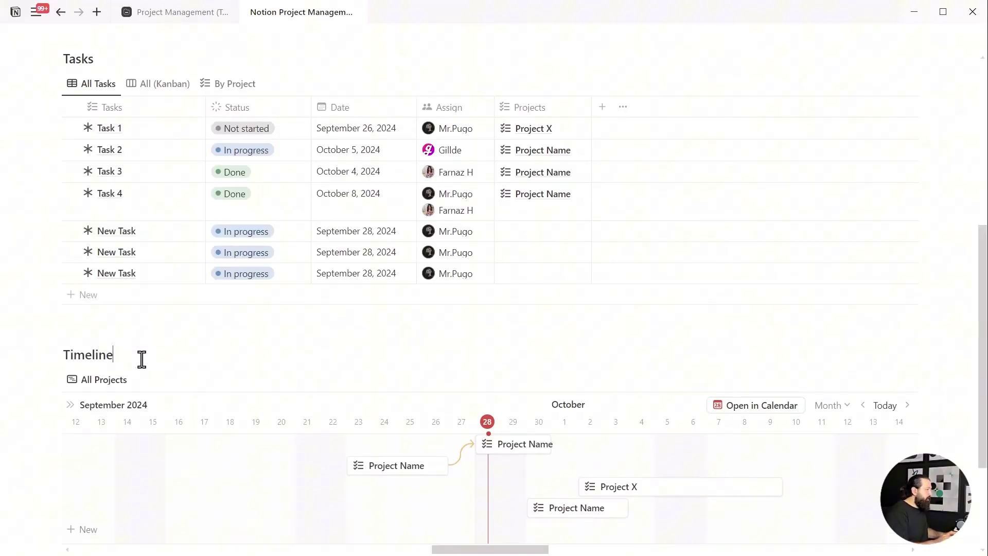
pyautogui.click(65, 354)
pyautogui.write('Prto')
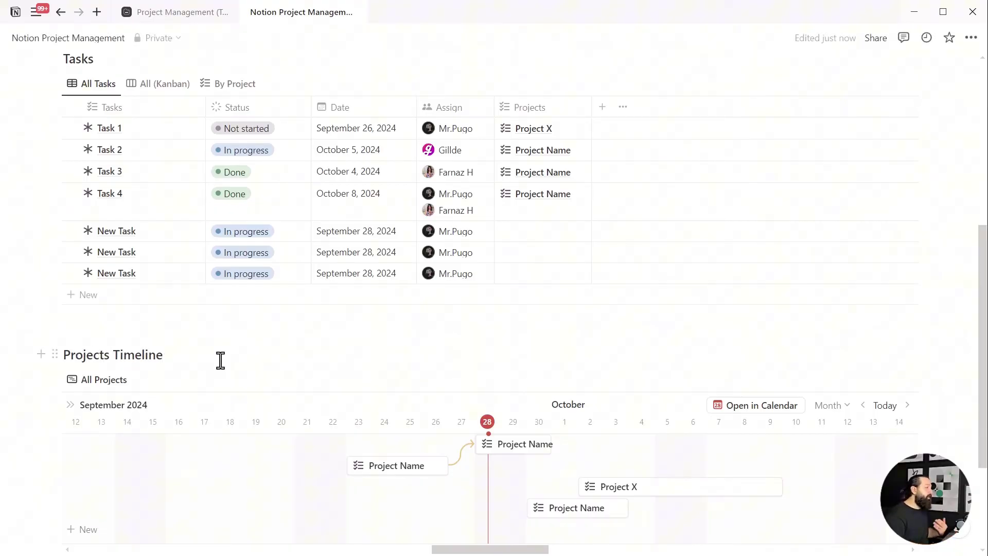
pyautogui.scroll(-5, 221, 359)
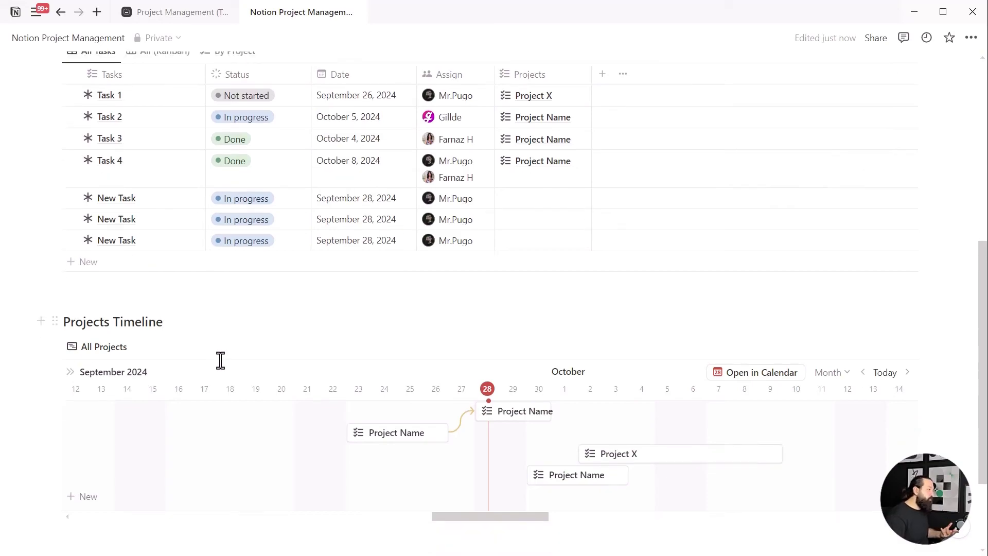
pyautogui.scroll(4, 221, 359)
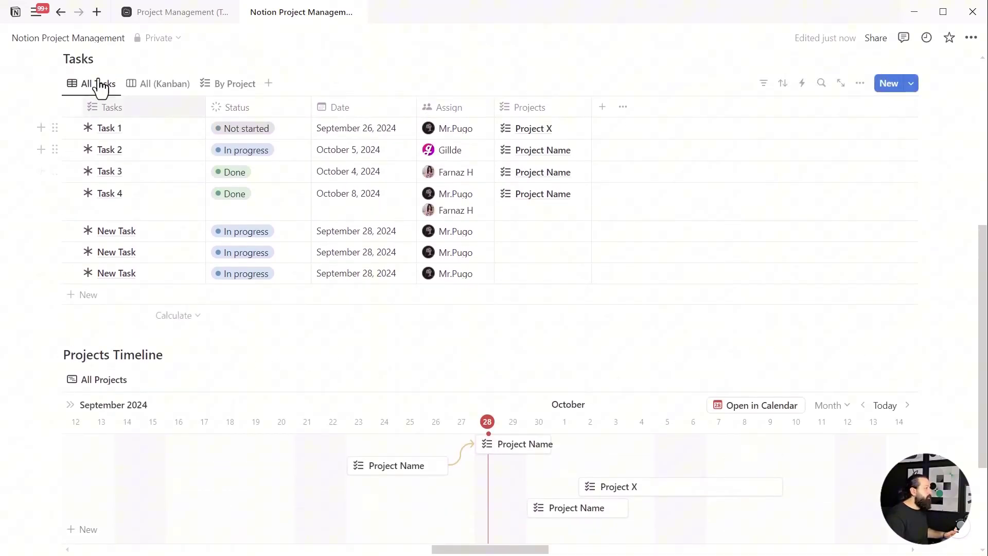
# - Insert a linked All Tasks view below the projects timeline and set it to Timeline layout
pyautogui.click(99, 82)
pyautogui.click(102, 157)
pyautogui.scroll(-3, 88, 432)
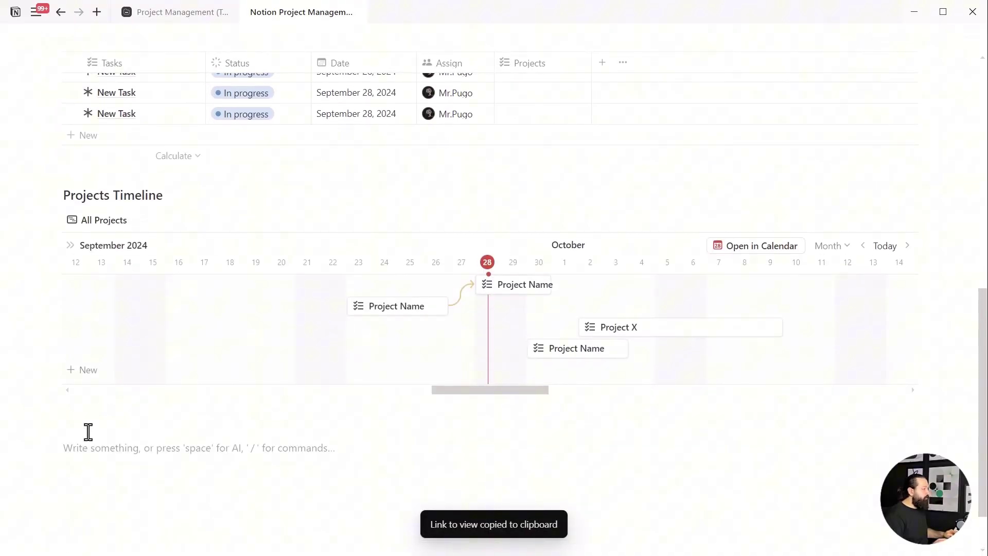
pyautogui.hotkey('ctrl', 'v')
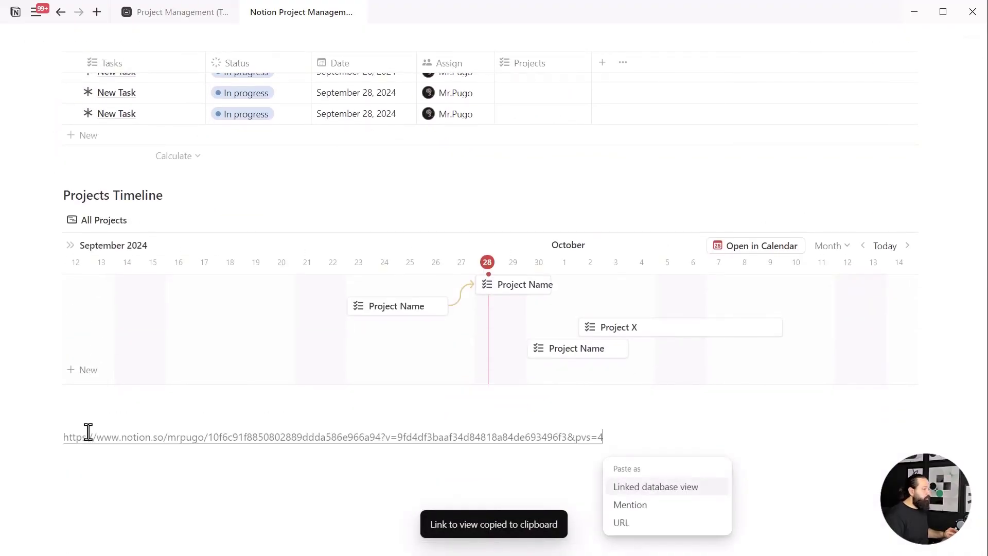
pyautogui.click(652, 488)
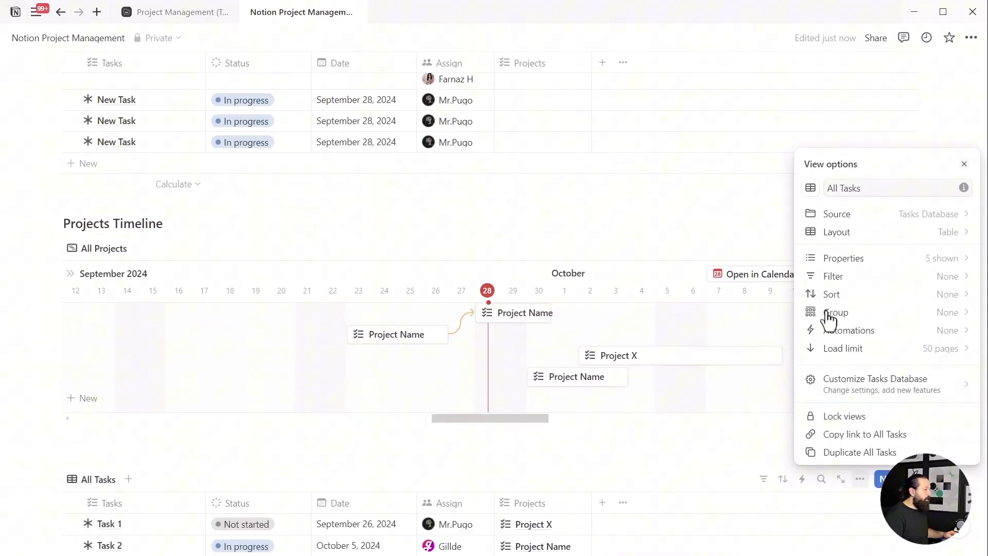
pyautogui.click(909, 232)
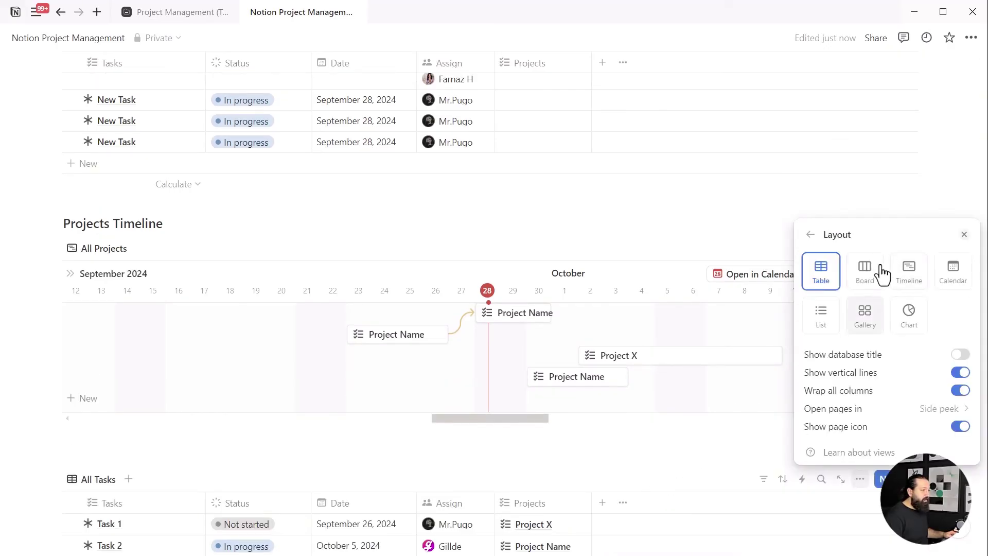
pyautogui.click(909, 270)
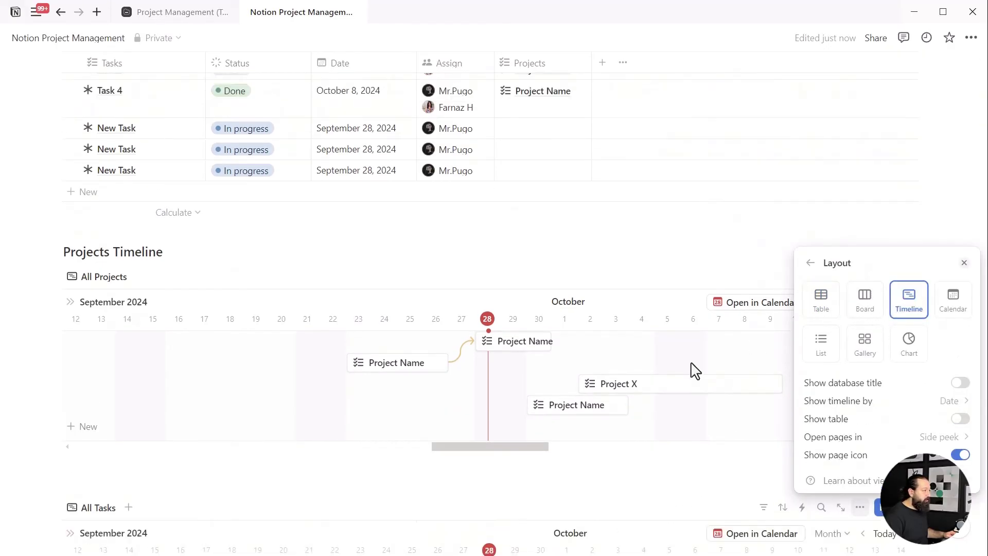
pyautogui.click(353, 494)
# - Add a Heading 3 line above the All Tasks timeline
pyautogui.scroll(-5, 301, 440)
pyautogui.click(107, 234)
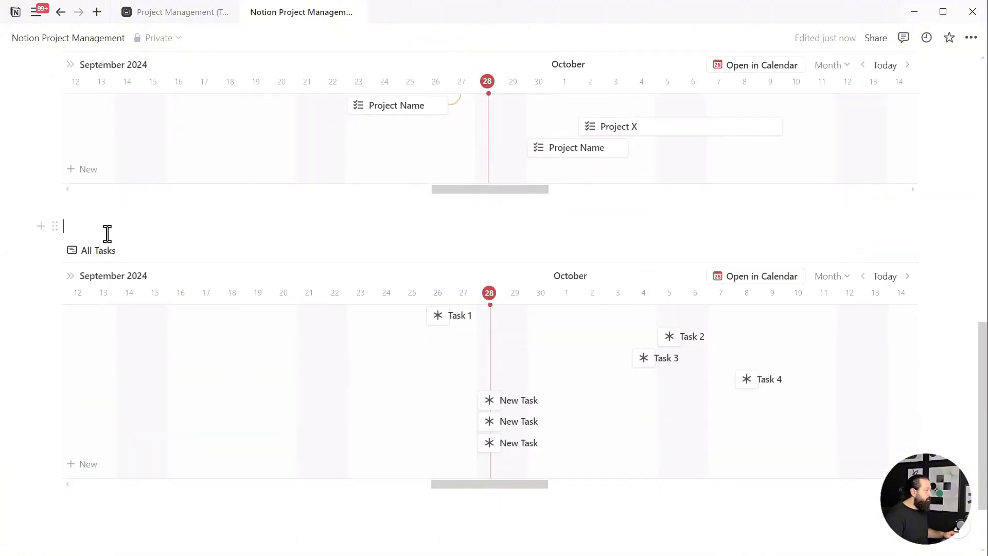
pyautogui.write('###')
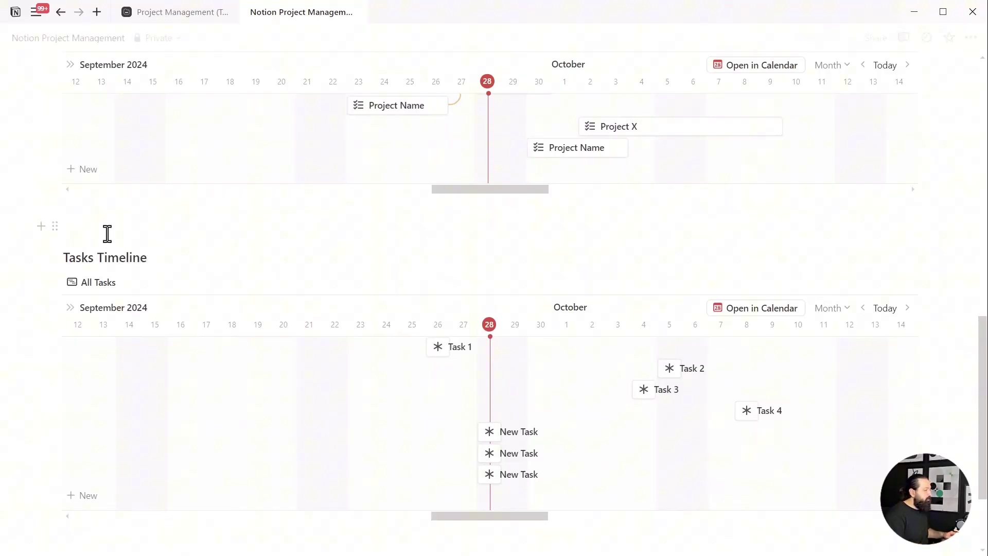
# - Reschedule the New Tasks to Sep 26, Sep 30 and Oct 1, and Task 3 to Oct 3
pyautogui.moveTo(489, 434); pyautogui.dragTo(460, 439)
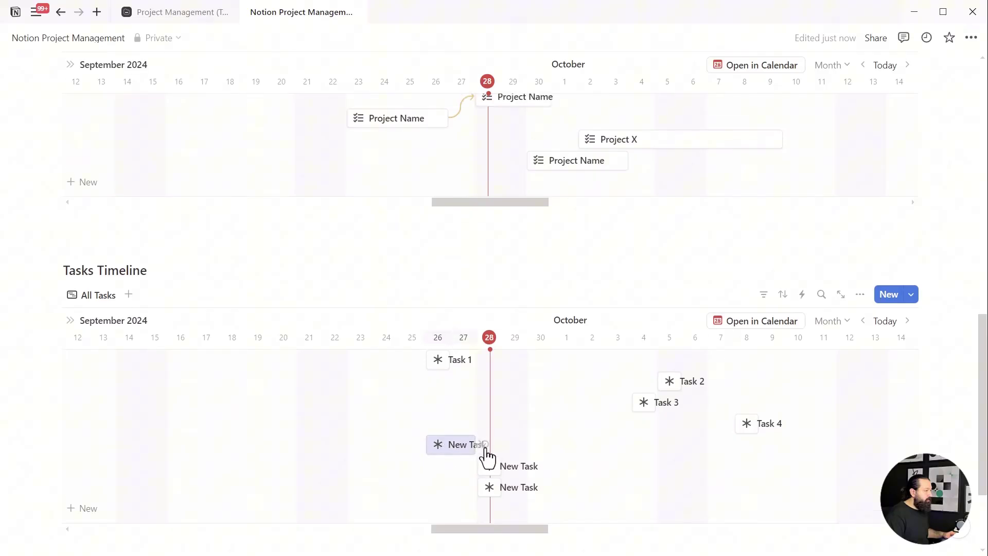
pyautogui.moveTo(493, 469); pyautogui.dragTo(538, 458)
pyautogui.moveTo(492, 489); pyautogui.dragTo(579, 495)
pyautogui.moveTo(629, 402); pyautogui.dragTo(624, 404)
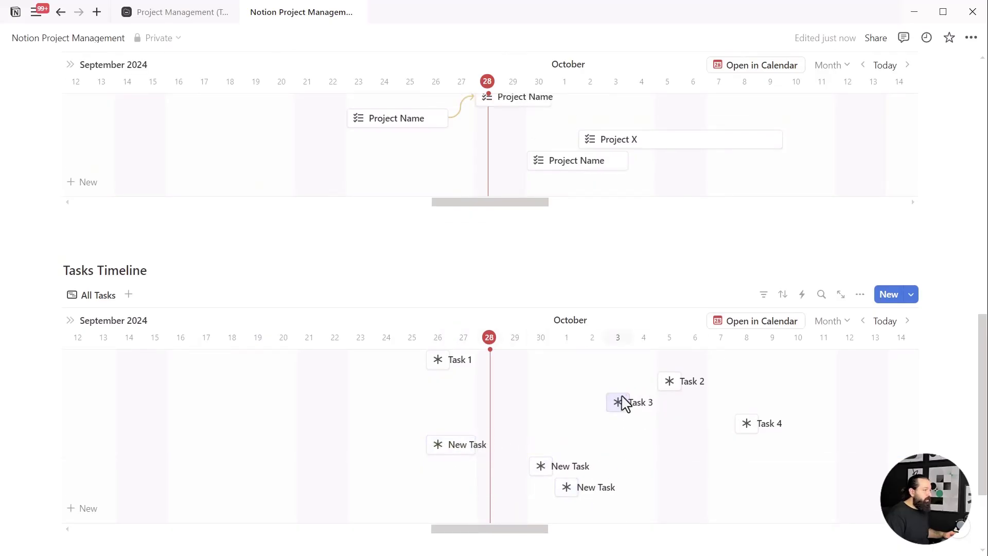
pyautogui.click(562, 238)
pyautogui.scroll(4, 144, 279)
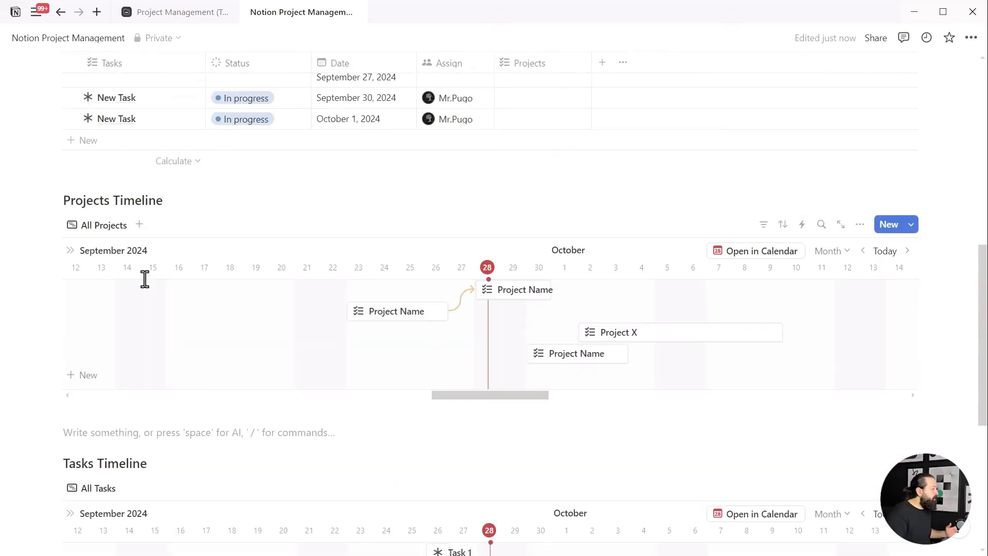
pyautogui.scroll(-4, 145, 278)
pyautogui.scroll(10, 147, 285)
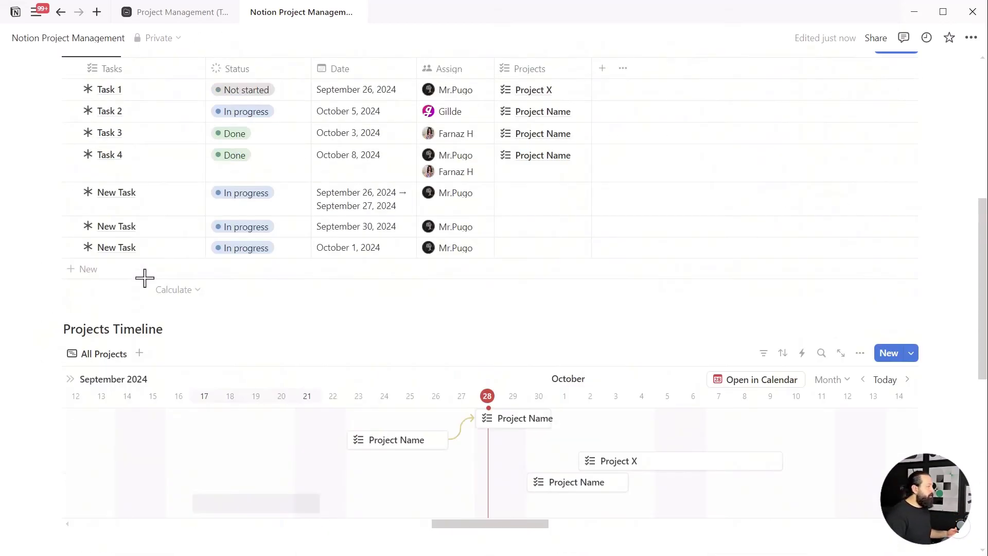
pyautogui.click(103, 186)
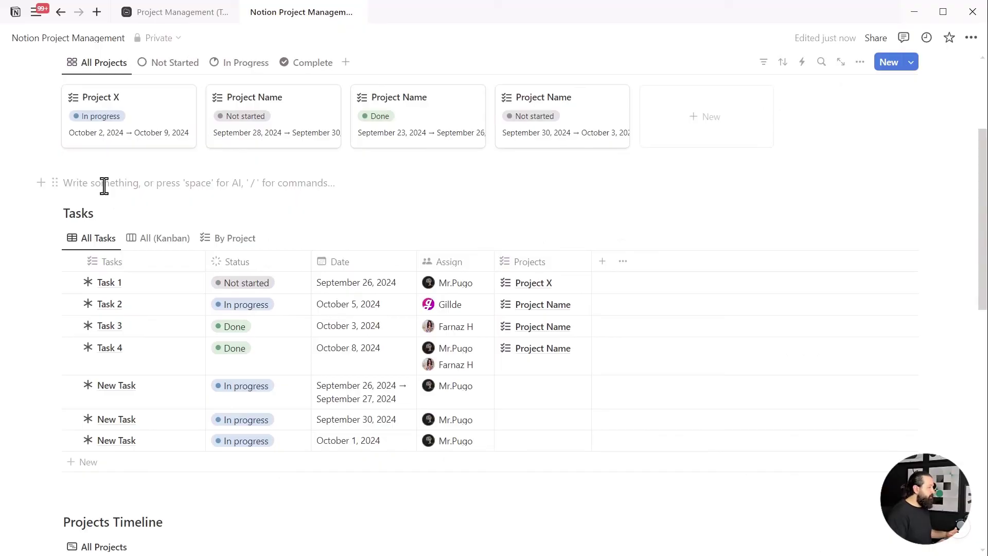
pyautogui.click(97, 488)
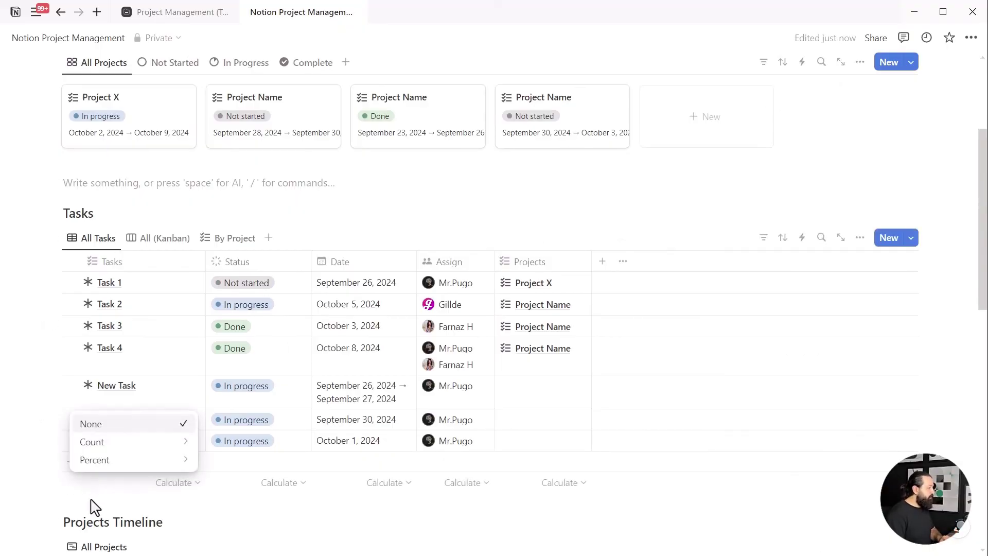
pyautogui.click(78, 522)
pyautogui.scroll(-1, 93, 479)
pyautogui.click(93, 479)
pyautogui.scroll(-5, 98, 483)
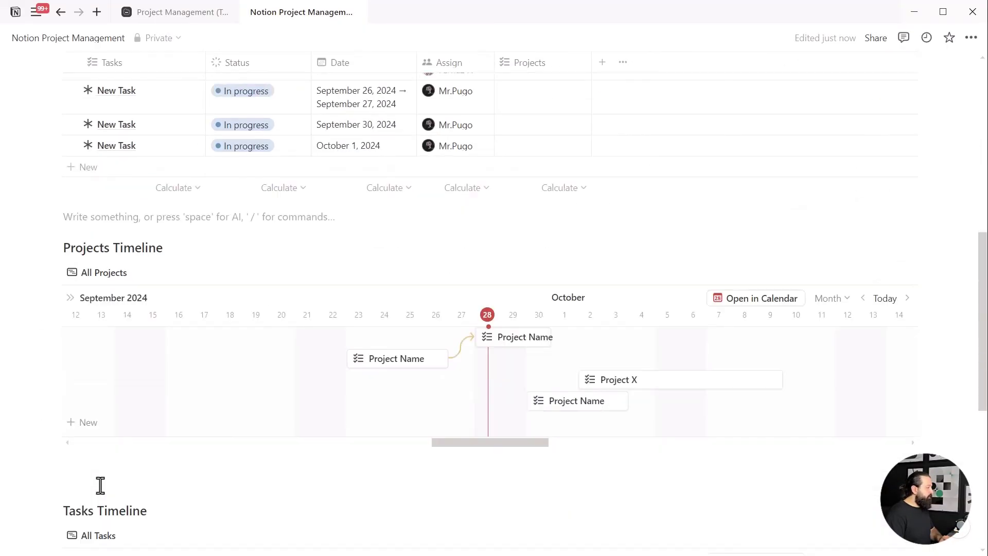
pyautogui.click(109, 489)
pyautogui.scroll(6, 243, 430)
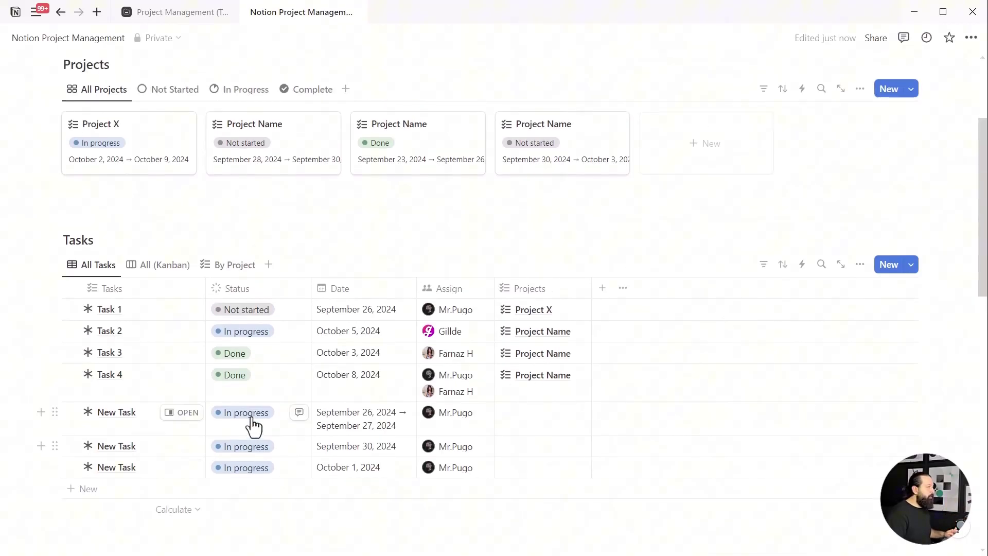
pyautogui.scroll(3, 253, 425)
pyautogui.click(175, 423)
pyautogui.scroll(-4, 177, 439)
pyautogui.scroll(3, 175, 432)
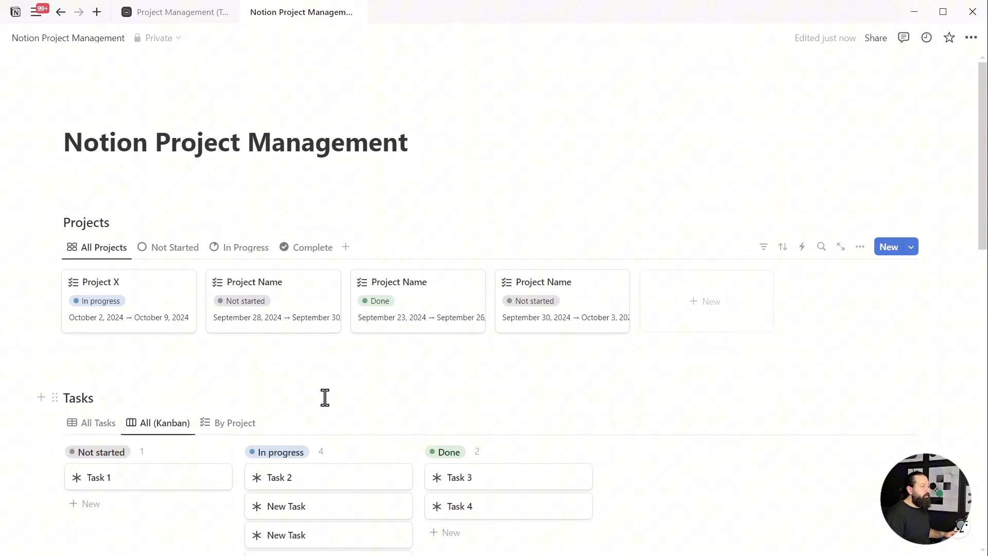
pyautogui.scroll(-4, 274, 383)
pyautogui.scroll(4, 275, 381)
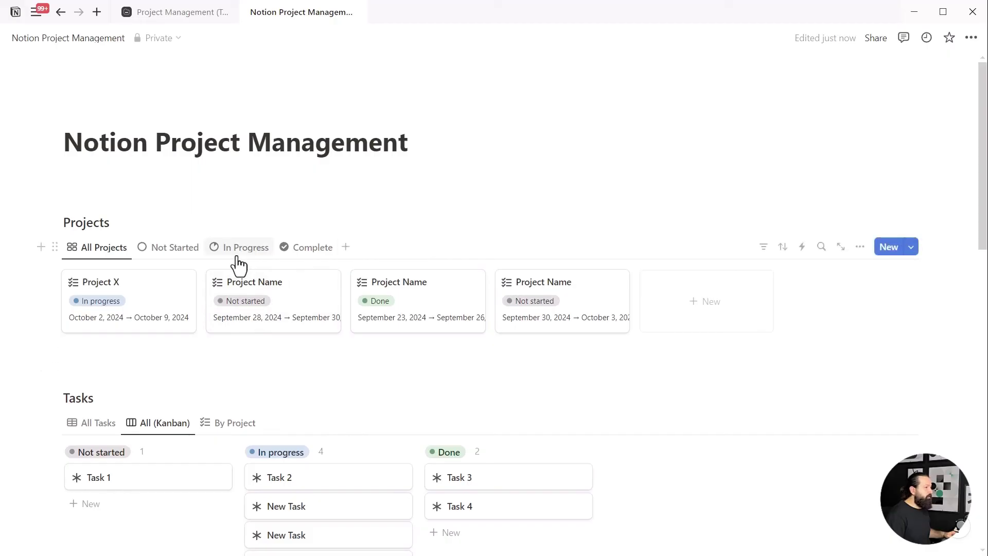
pyautogui.click(185, 249)
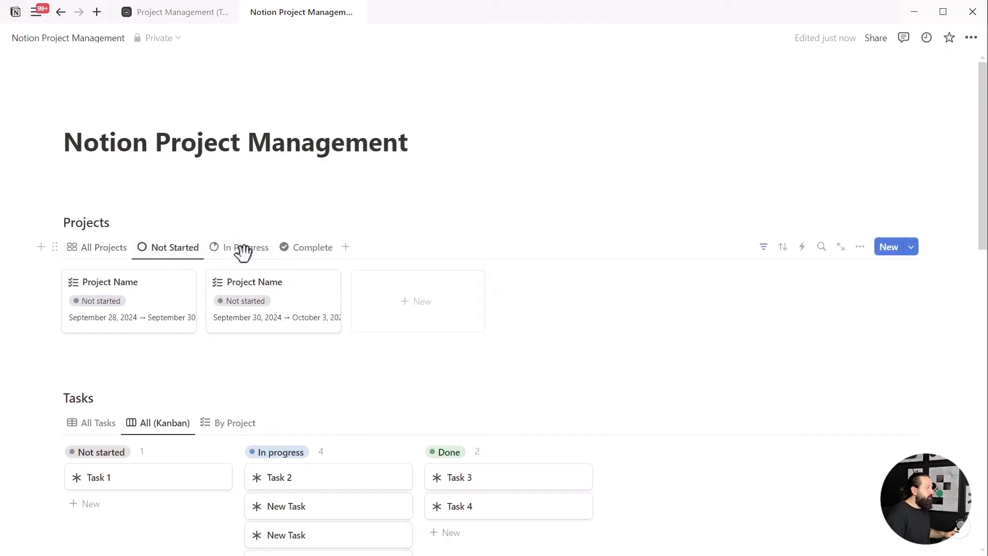
pyautogui.click(243, 252)
pyautogui.click(290, 252)
pyautogui.click(165, 251)
pyautogui.click(128, 253)
pyautogui.scroll(-10, 128, 249)
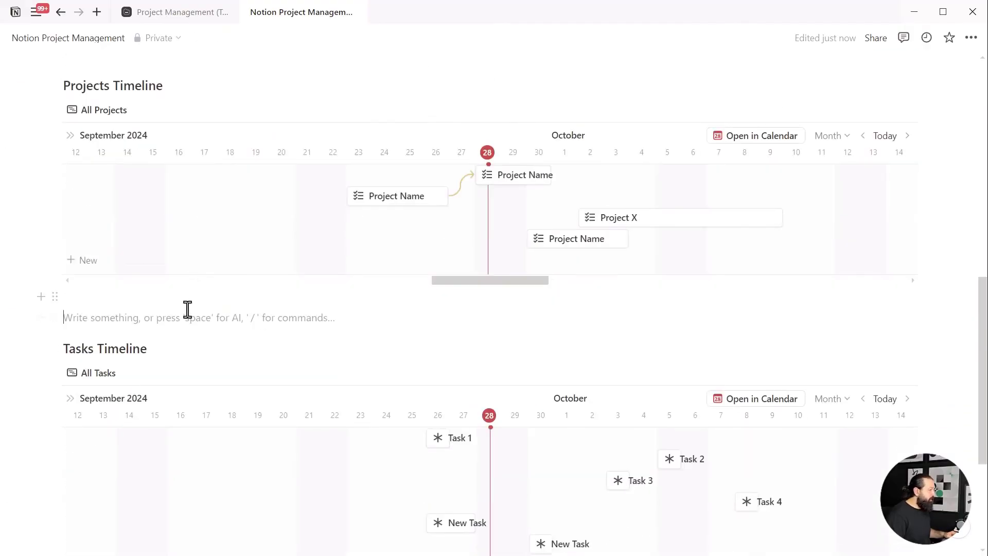
pyautogui.scroll(10, 188, 309)
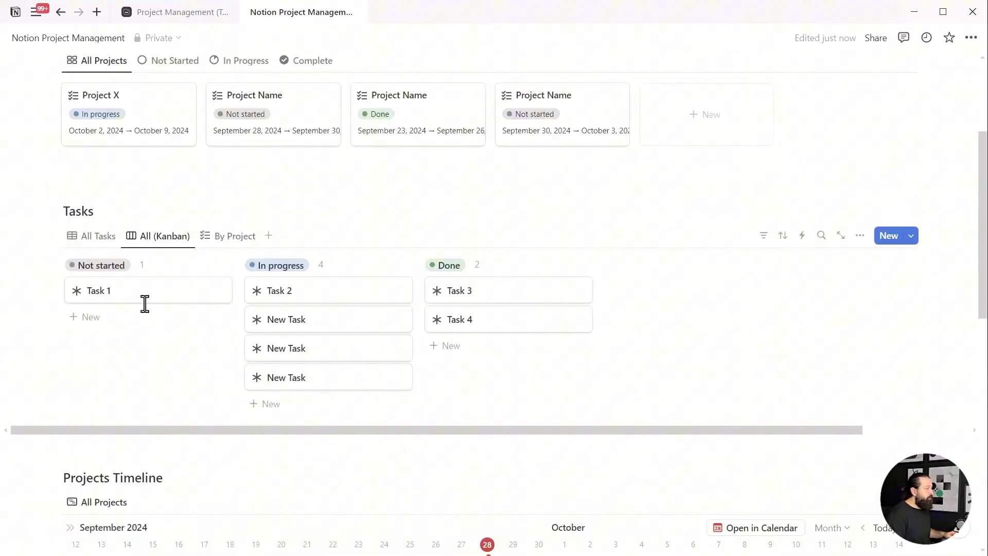
pyautogui.scroll(2, 144, 304)
# - Copy the All Tasks view link and create a Database Source subpage at the page bottom
pyautogui.click(93, 361)
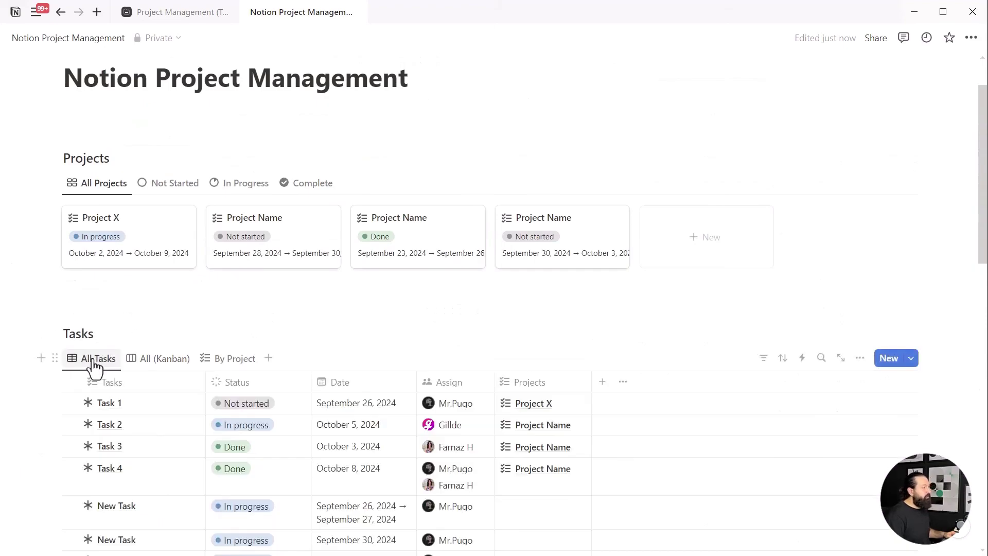
pyautogui.click(94, 360)
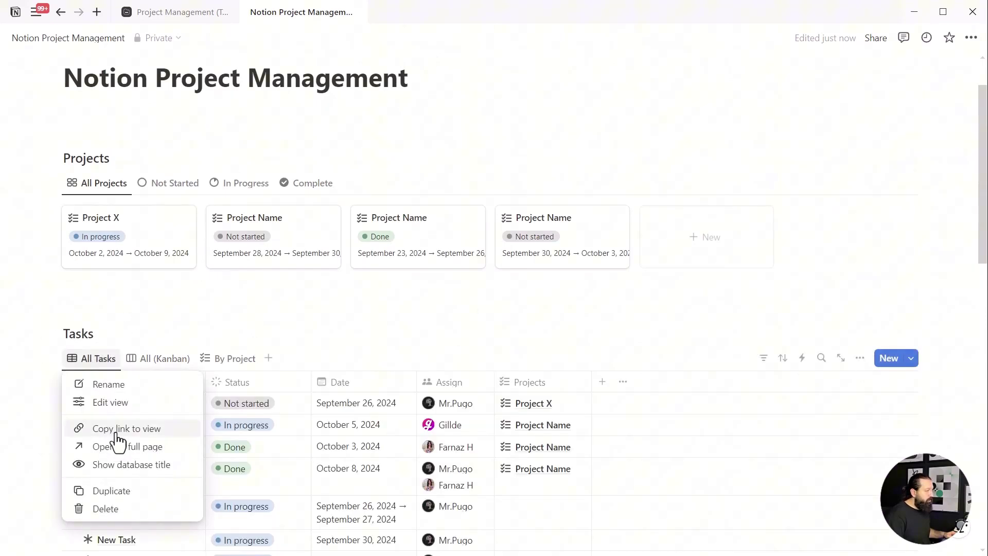
pyautogui.click(116, 432)
pyautogui.scroll(-15, 150, 320)
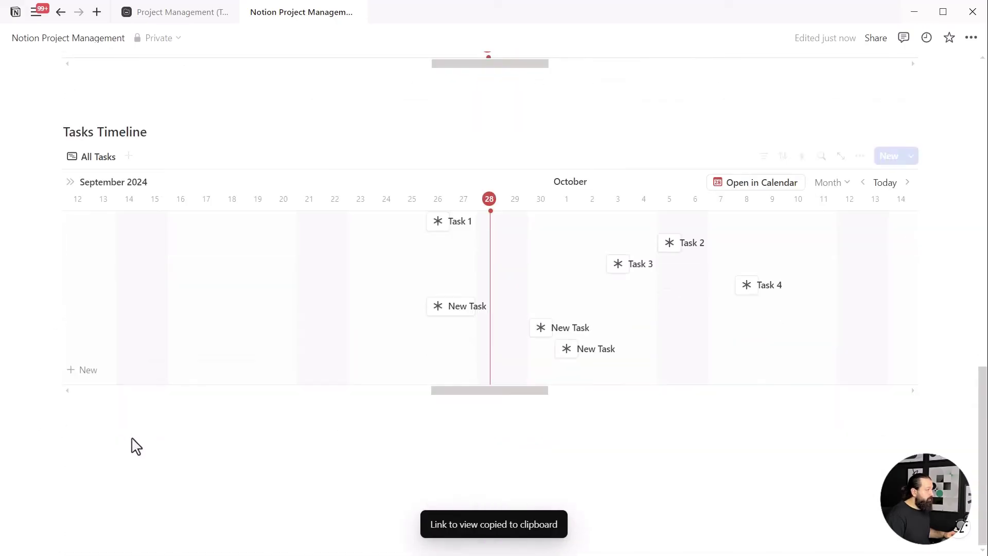
pyautogui.click(127, 459)
pyautogui.press('Return')
pyautogui.press('Return')
pyautogui.write('/page')
pyautogui.press('Return')
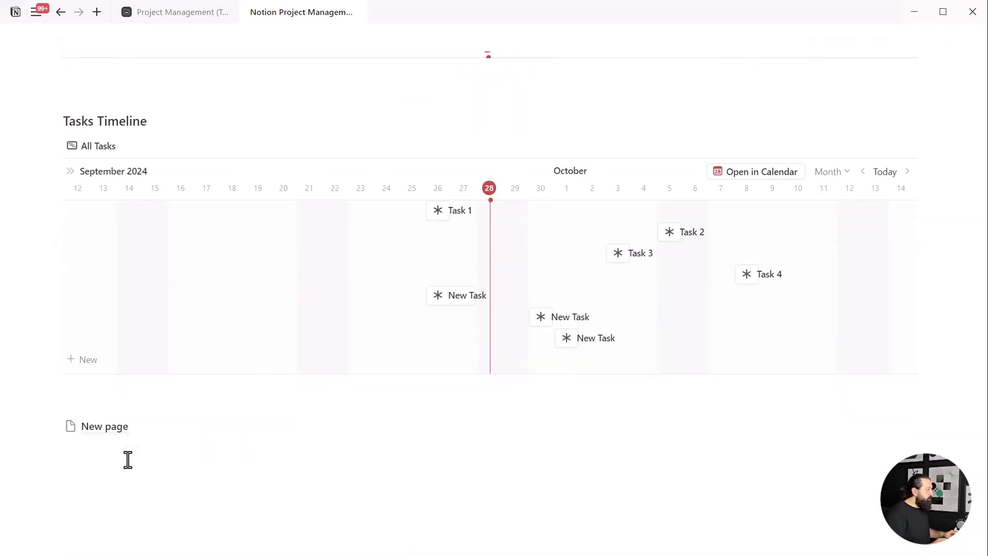
pyautogui.write('Databas')
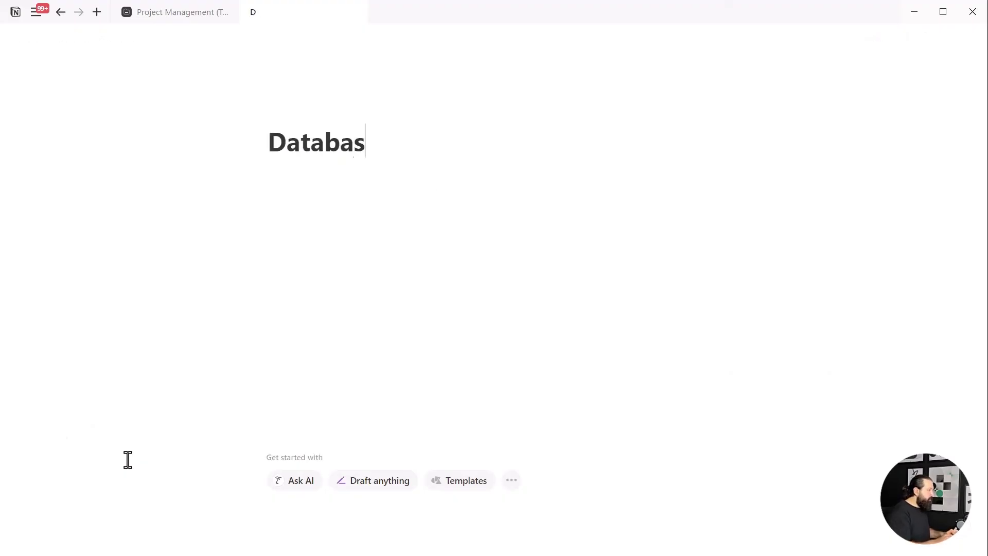
pyautogui.write('e Source')
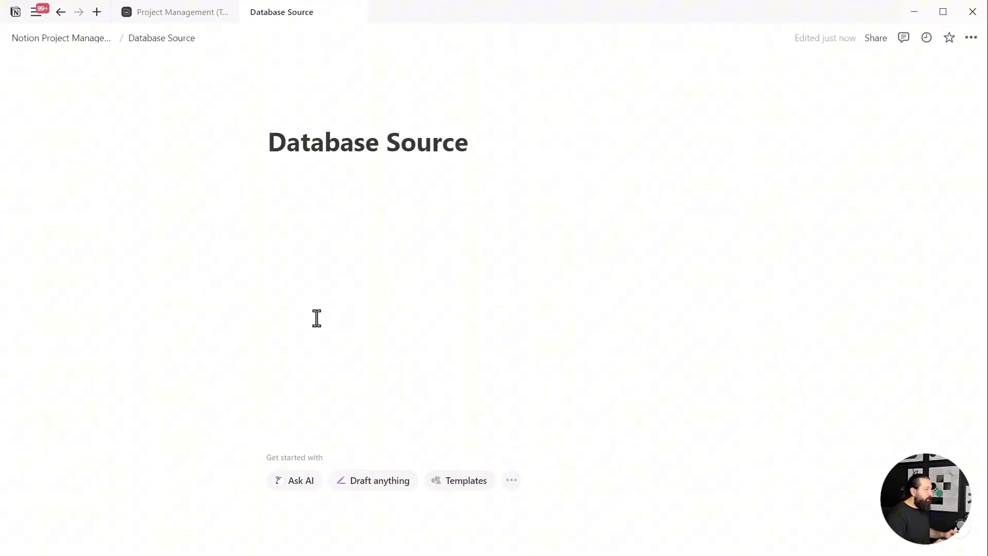
# - Paste the link into Database Source as a linked All Tasks table
pyautogui.click(396, 180)
pyautogui.press('Return')
pyautogui.hotkey('ctrl', 'v')
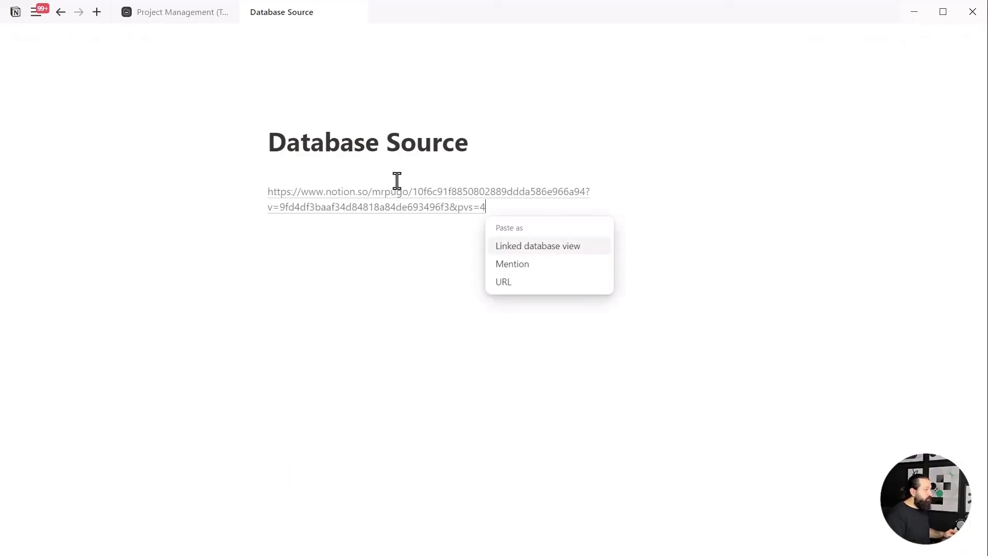
pyautogui.click(554, 252)
pyautogui.click(708, 143)
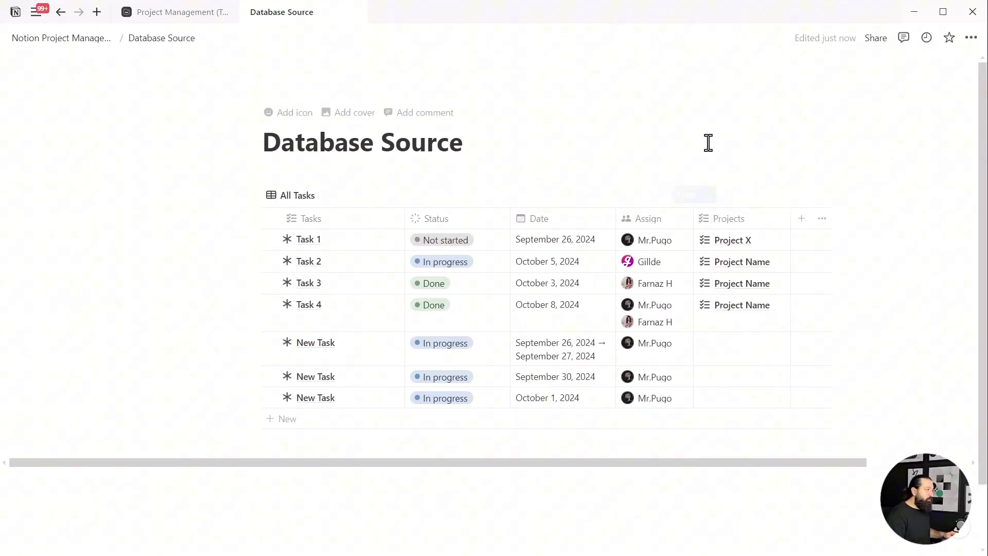
# - Back on the project page, copy the All Projects view link and reopen Database Source
pyautogui.click(104, 39)
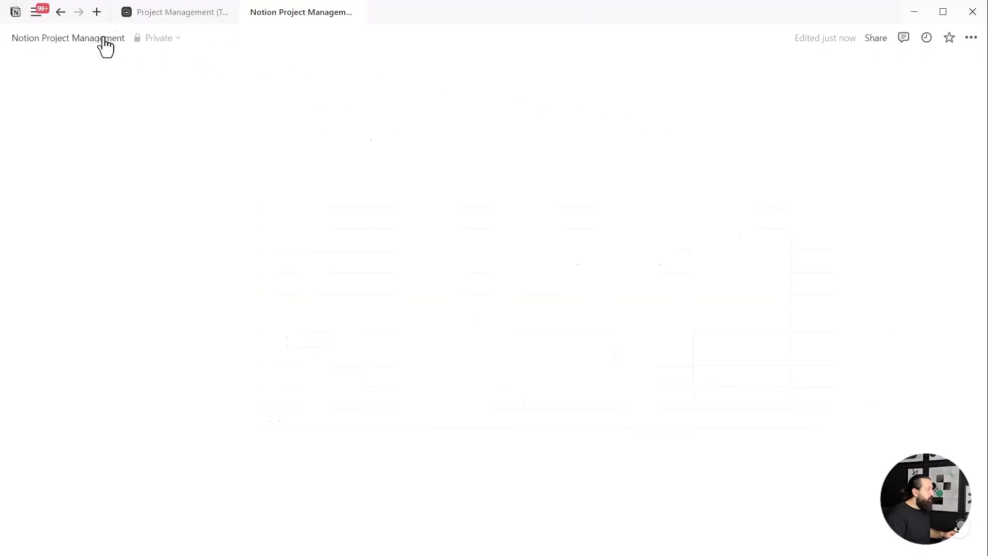
pyautogui.scroll(-6, 169, 316)
pyautogui.scroll(-5, 170, 317)
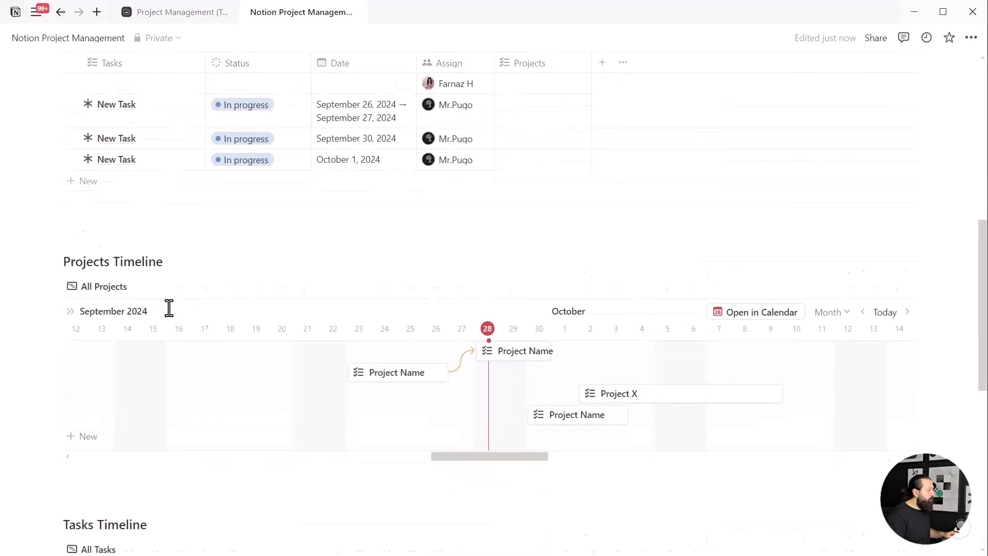
pyautogui.scroll(11, 173, 316)
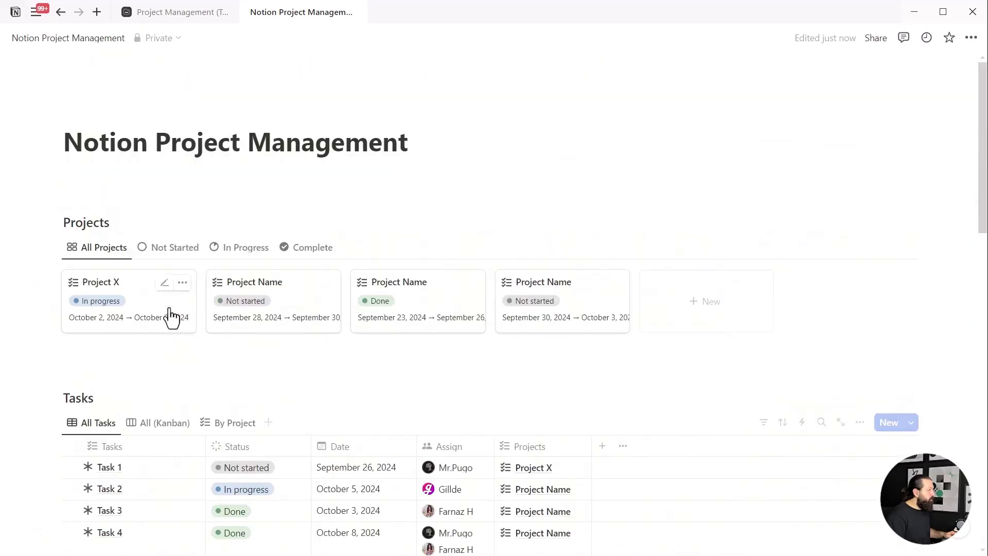
pyautogui.click(98, 222)
pyautogui.click(84, 252)
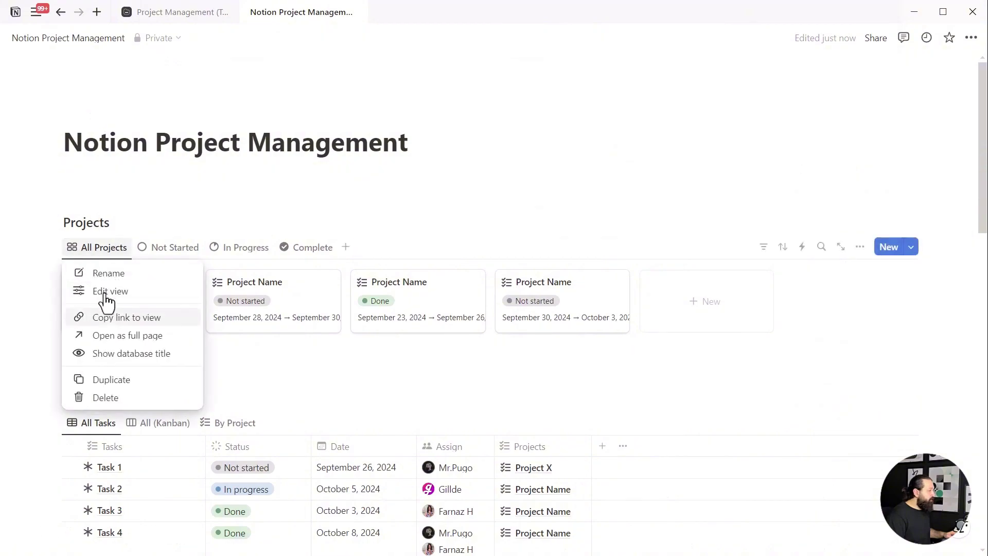
pyautogui.click(122, 323)
pyautogui.scroll(-15, 135, 326)
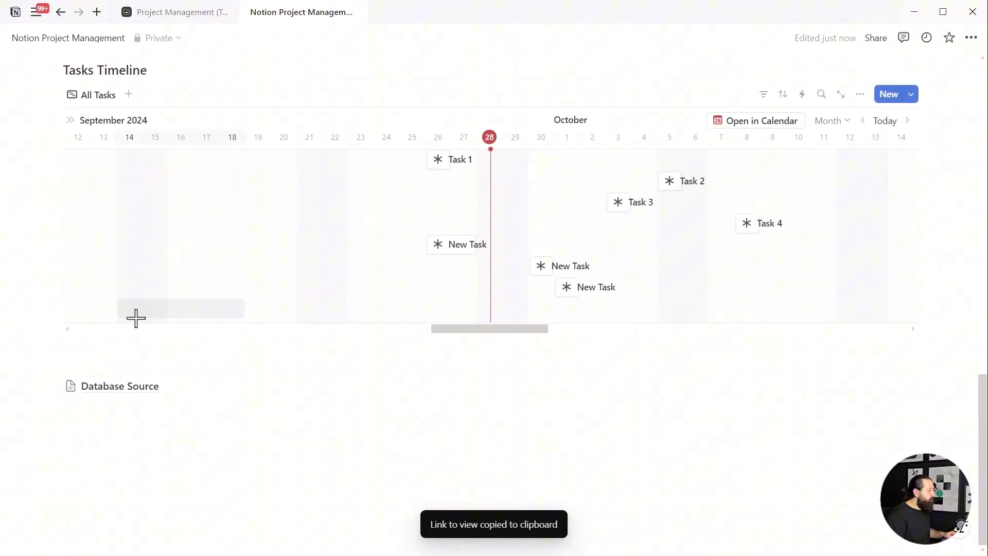
pyautogui.click(120, 386)
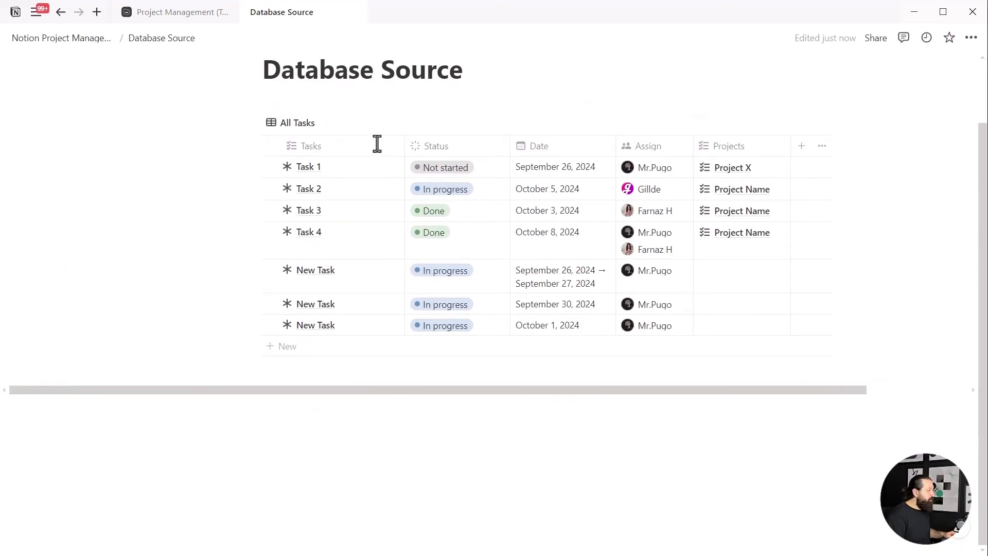
# - Paste the All Projects link under the title as a linked database view
pyautogui.click(465, 60)
pyautogui.press('Return')
pyautogui.press('Return')
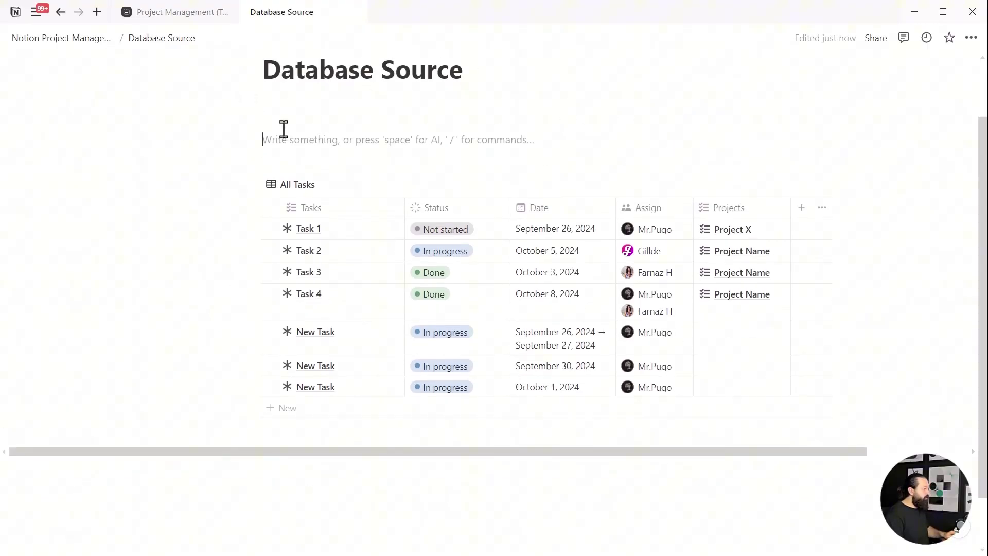
pyautogui.hotkey('ctrl', 'v')
pyautogui.click(538, 173)
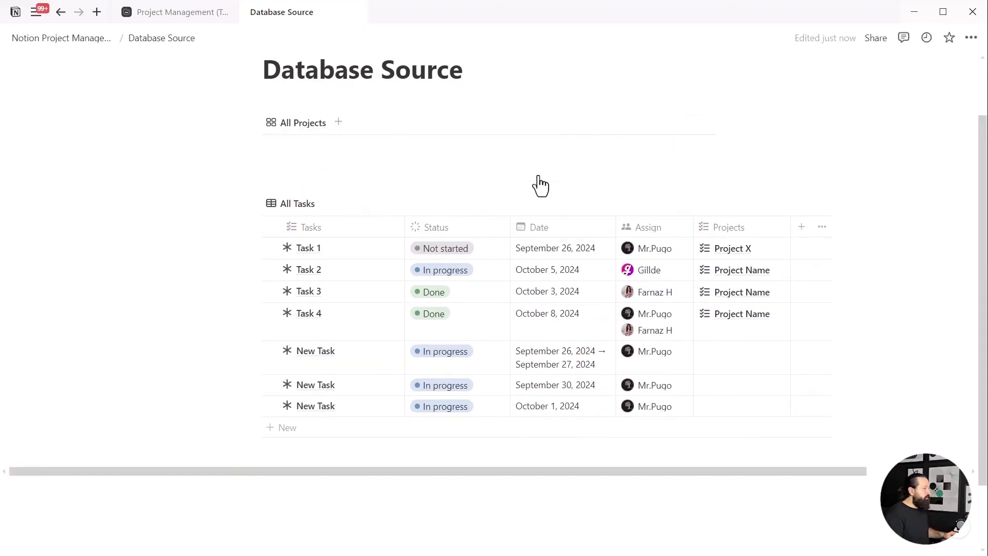
pyautogui.click(435, 128)
# - Add 'Projects Database' and 'Tasks Database' headings above the two linked views
pyautogui.click(322, 133)
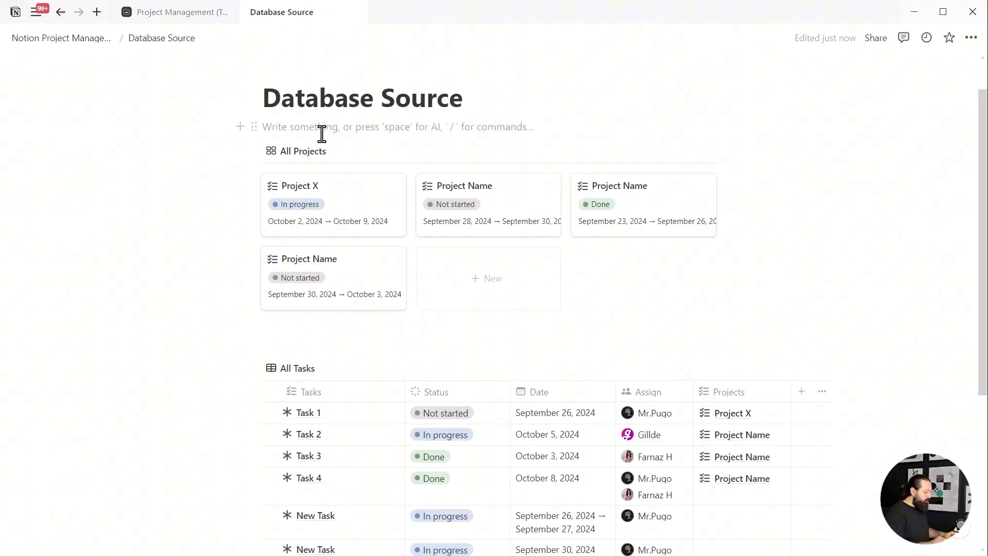
pyautogui.write('Projects Database')
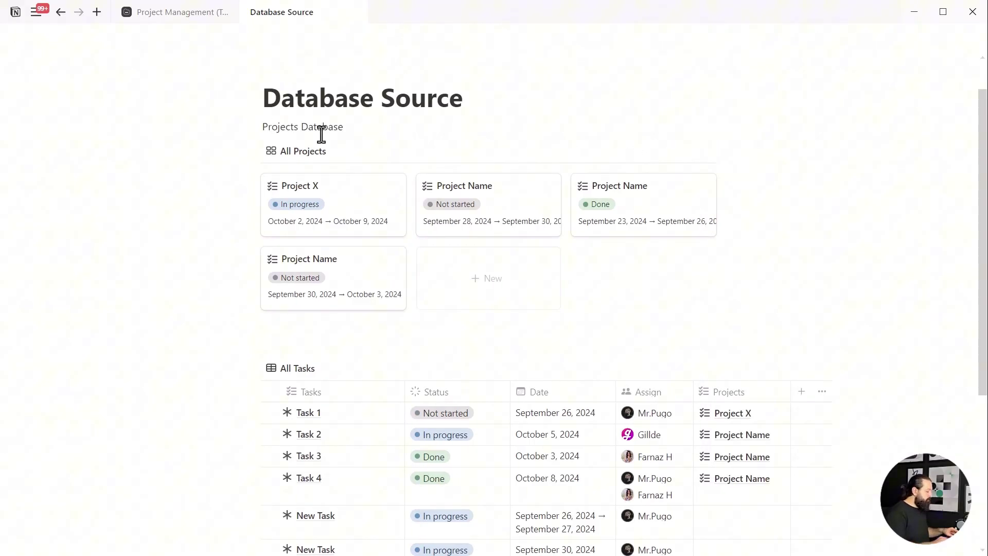
pyautogui.hotkey('ctrl', 'shift', '3')
pyautogui.click(300, 348)
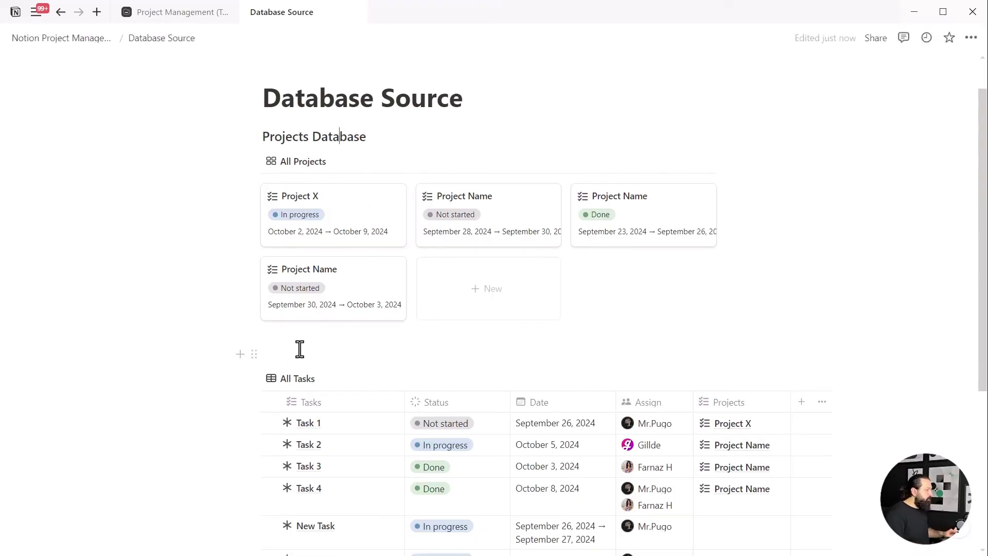
pyautogui.write('Tasks Database')
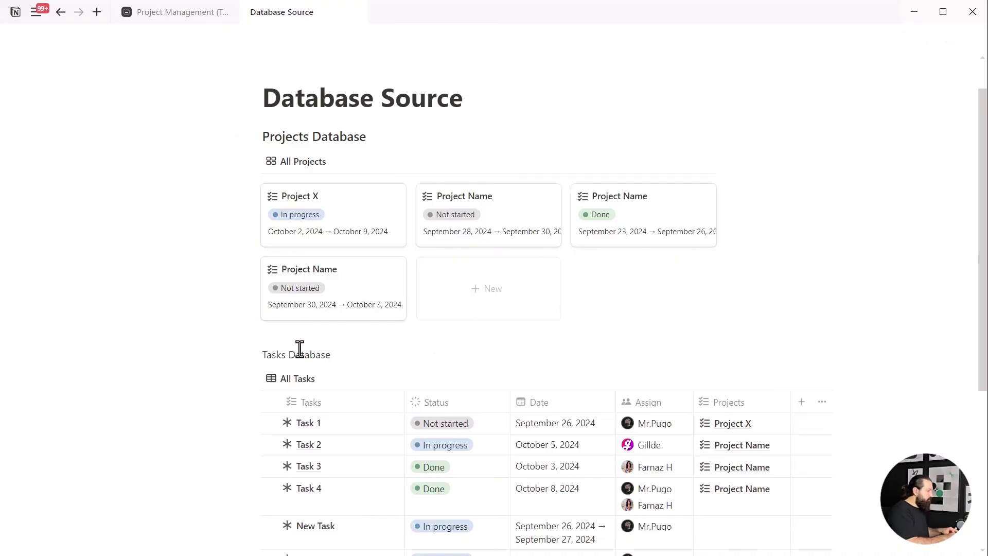
pyautogui.hotkey('ctrl', 'shift', '3')
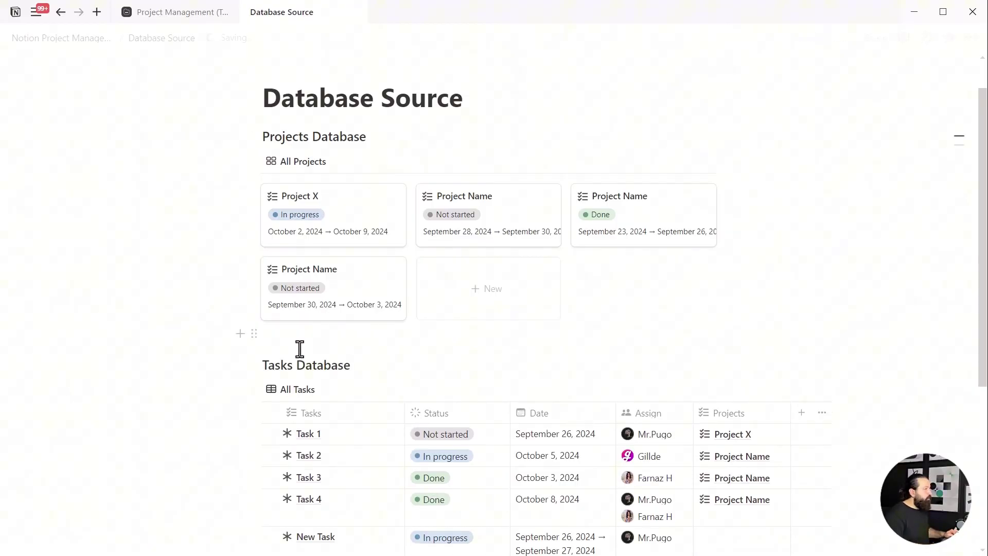
# - Change the Tasks table's Date filter from 'This week' to 'This month' and hide the filter bar
pyautogui.click(95, 38)
pyautogui.scroll(-5, 97, 78)
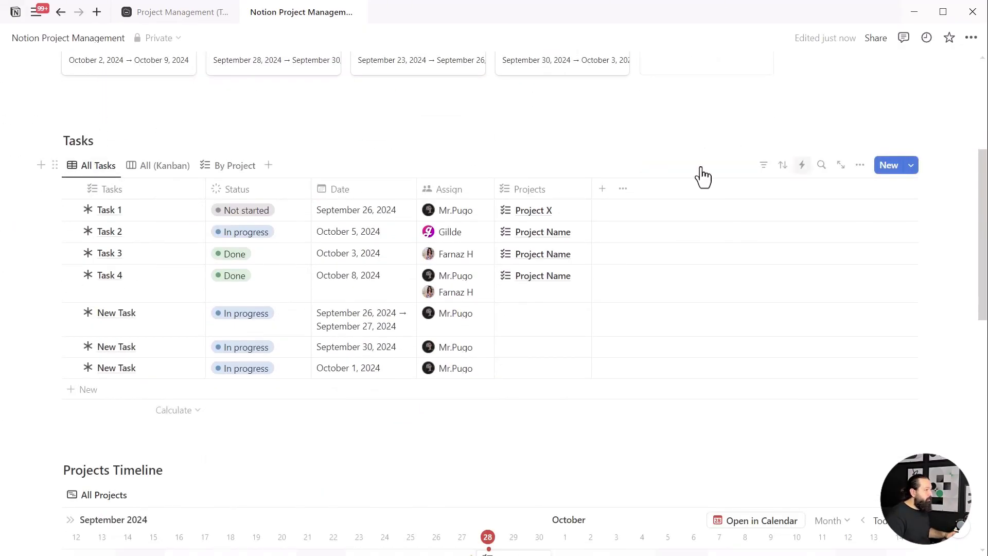
pyautogui.click(763, 165)
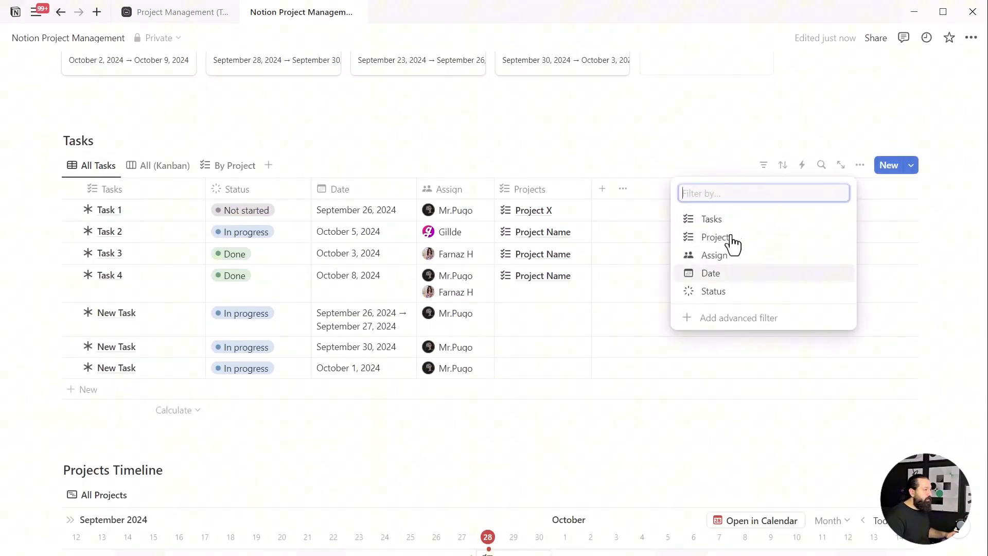
pyautogui.click(710, 274)
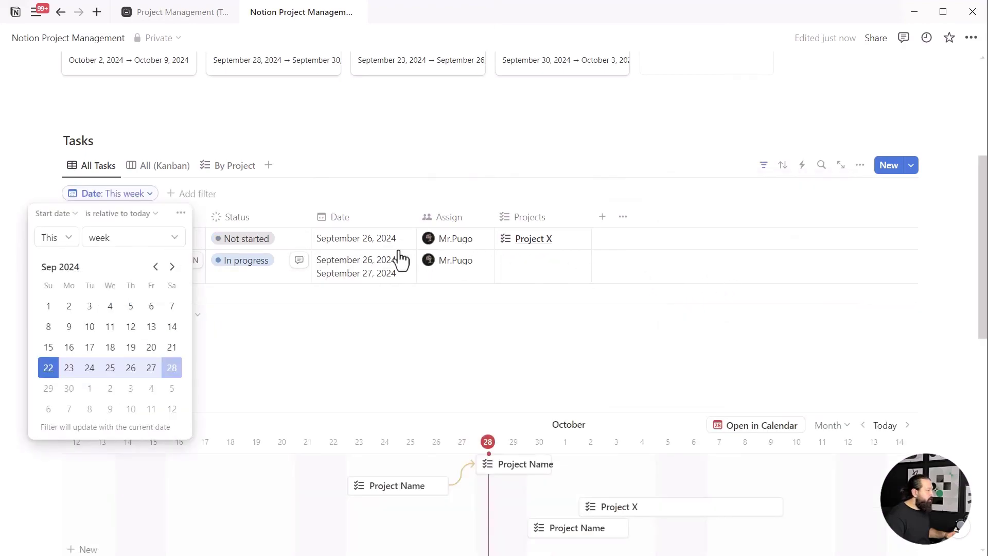
pyautogui.click(172, 238)
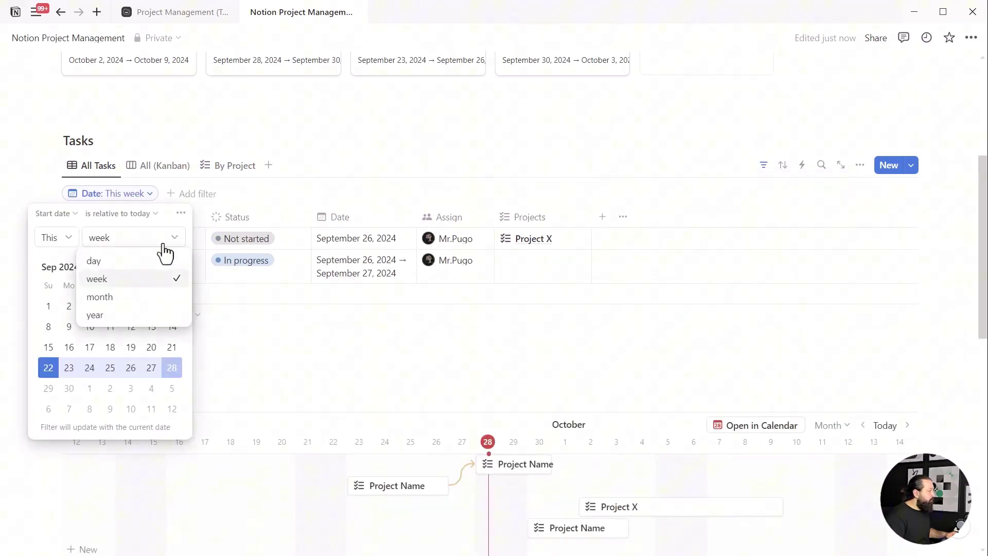
pyautogui.click(126, 299)
pyautogui.click(330, 166)
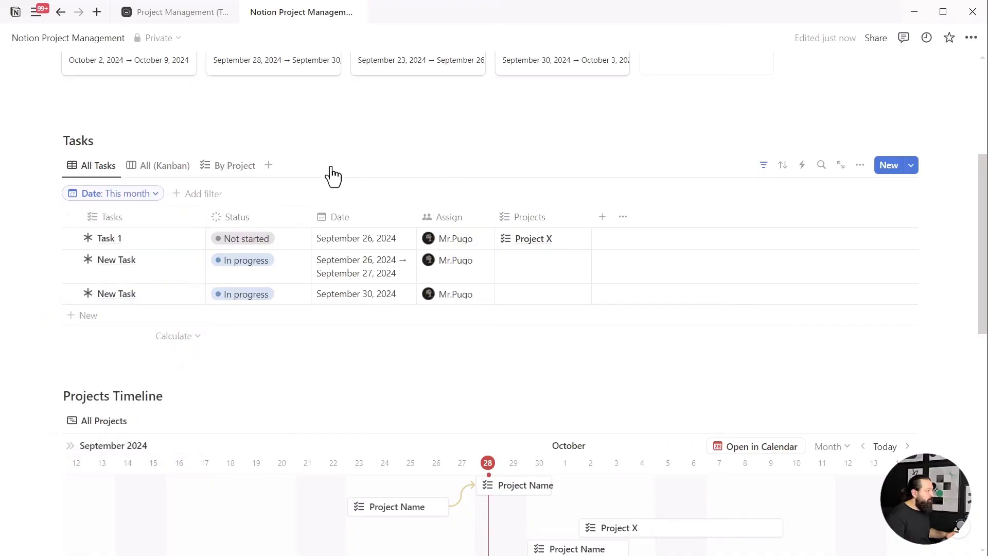
pyautogui.click(763, 165)
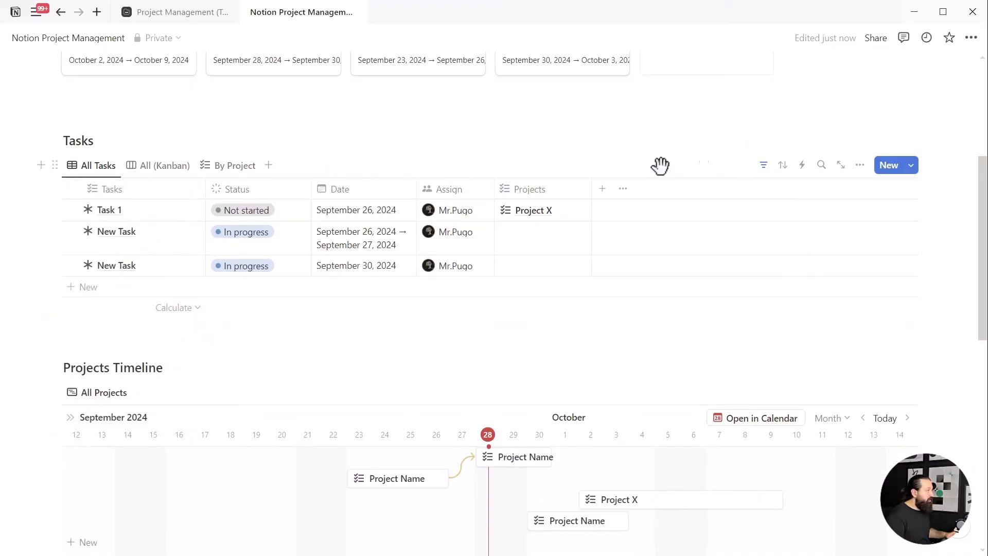
# - Rename the All Tasks view to 'This Month'
pyautogui.click(103, 170)
pyautogui.click(114, 201)
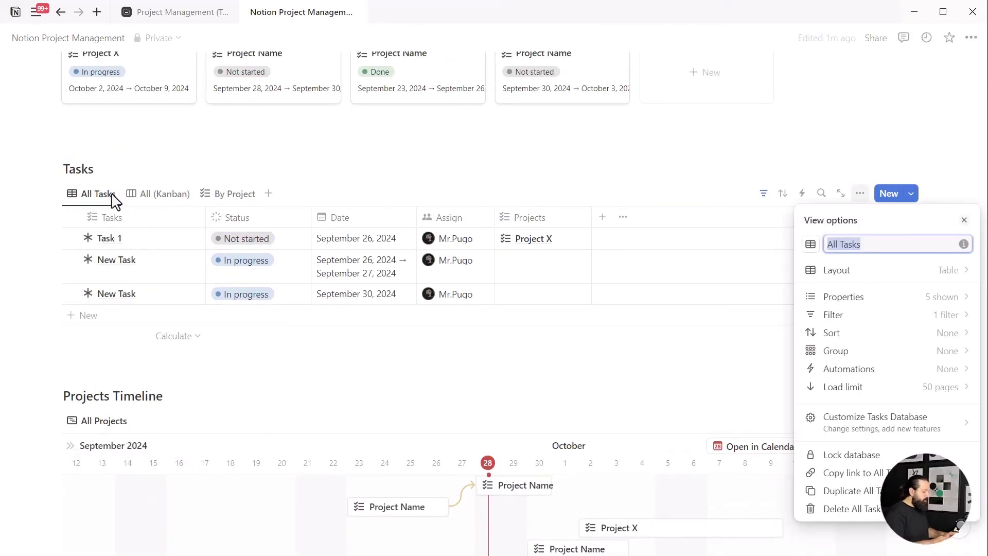
pyautogui.write('This Month')
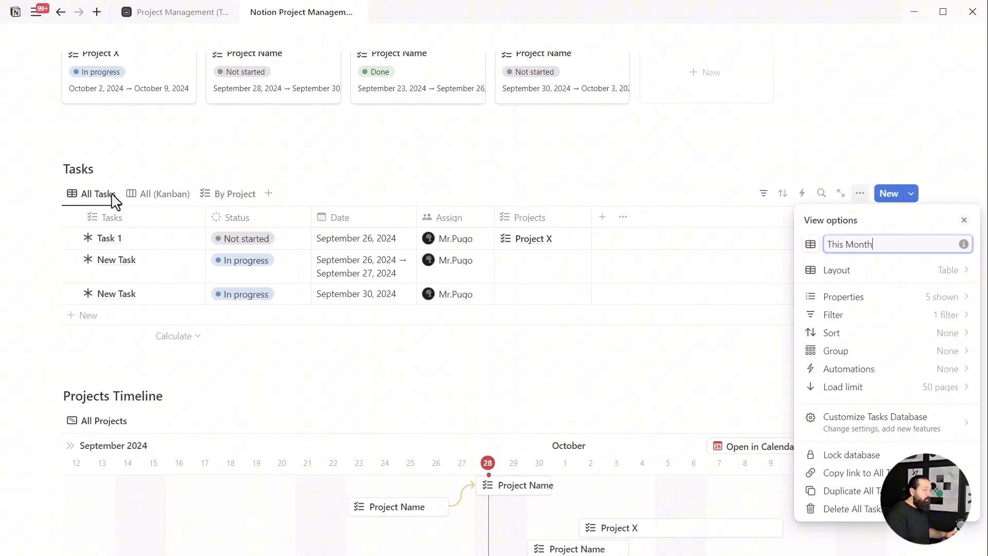
pyautogui.click(186, 154)
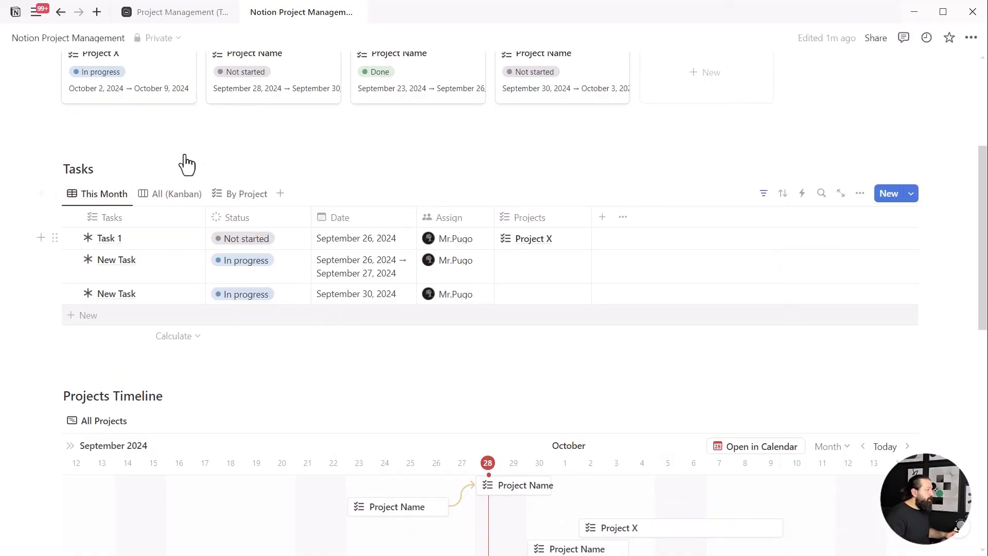
pyautogui.scroll(3, 185, 164)
pyautogui.scroll(-3, 185, 163)
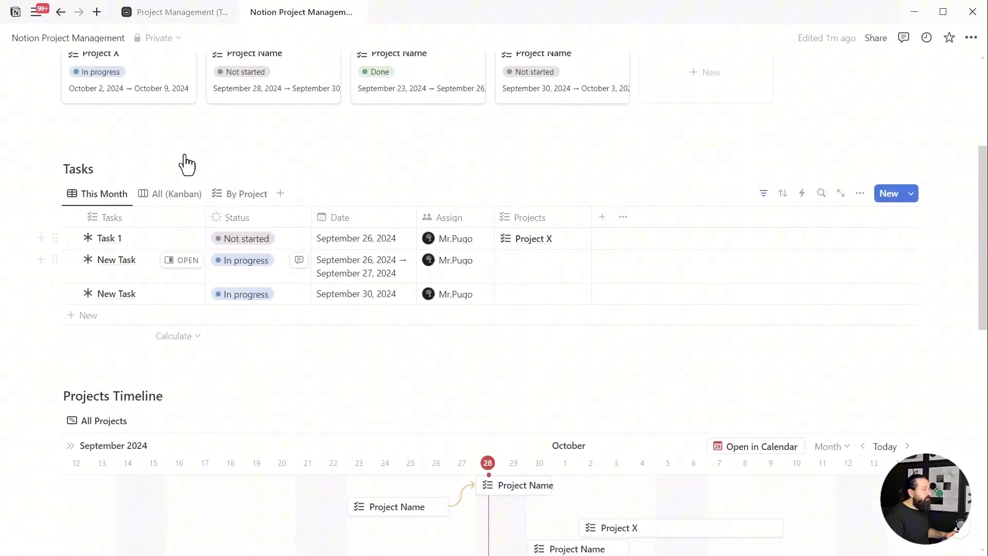
pyautogui.scroll(-10, 182, 179)
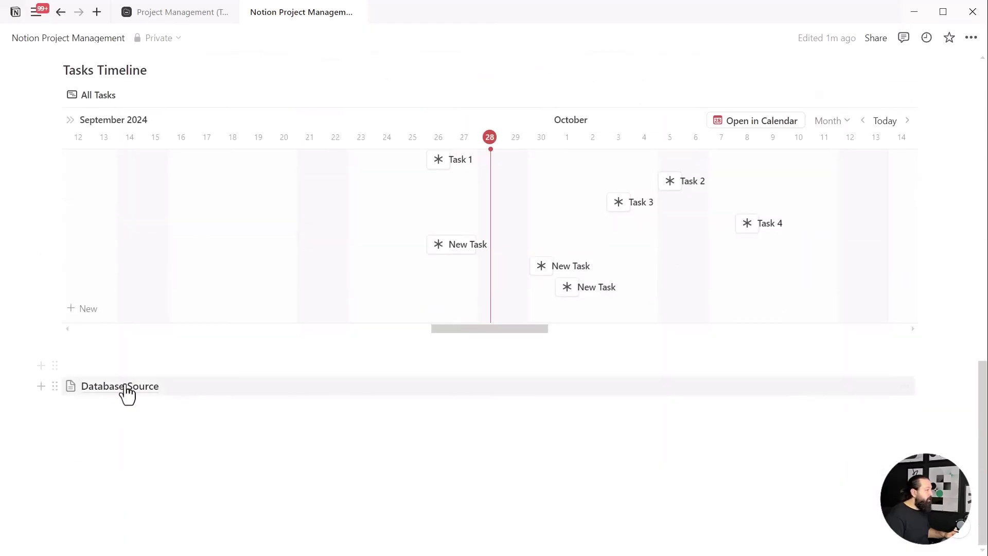
pyautogui.click(126, 392)
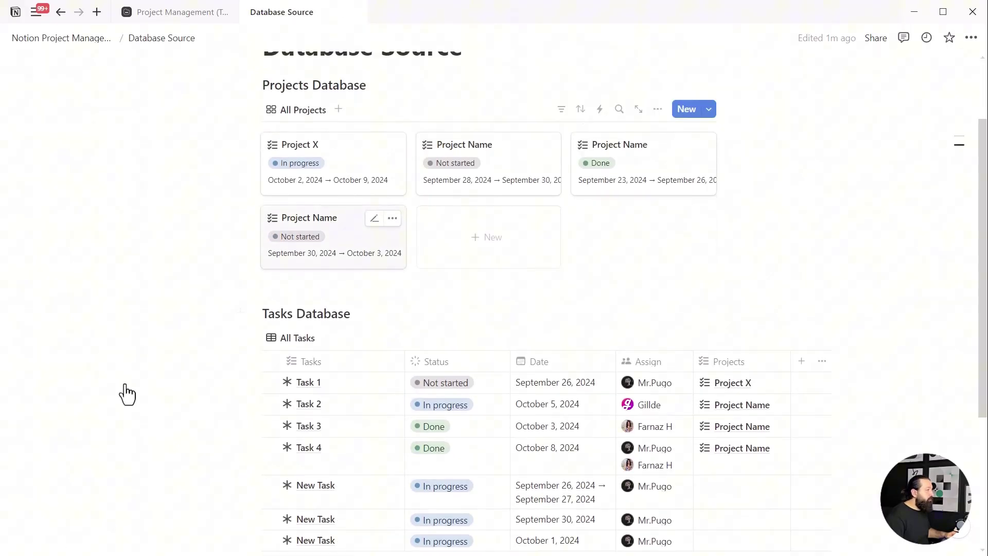
pyautogui.scroll(-5, 126, 388)
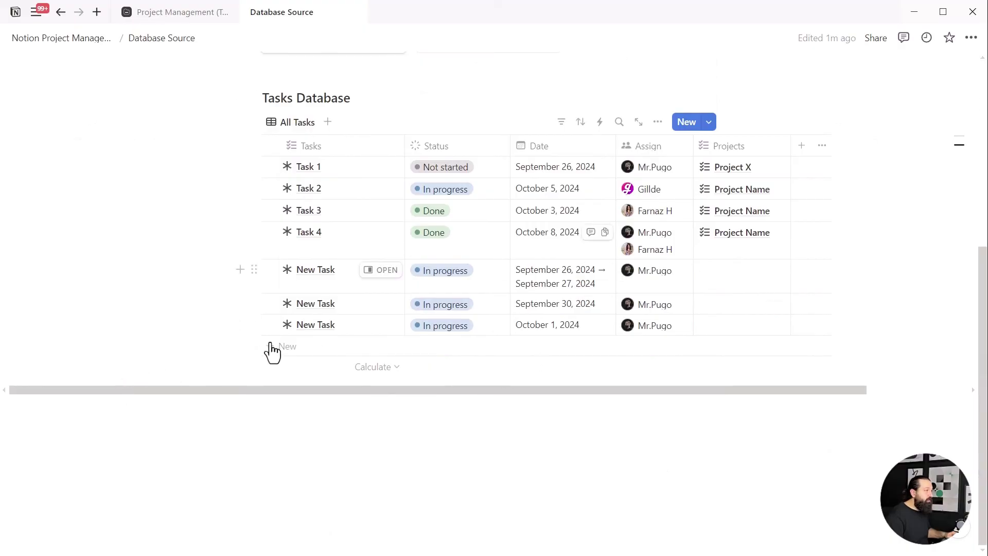
pyautogui.scroll(6, 358, 327)
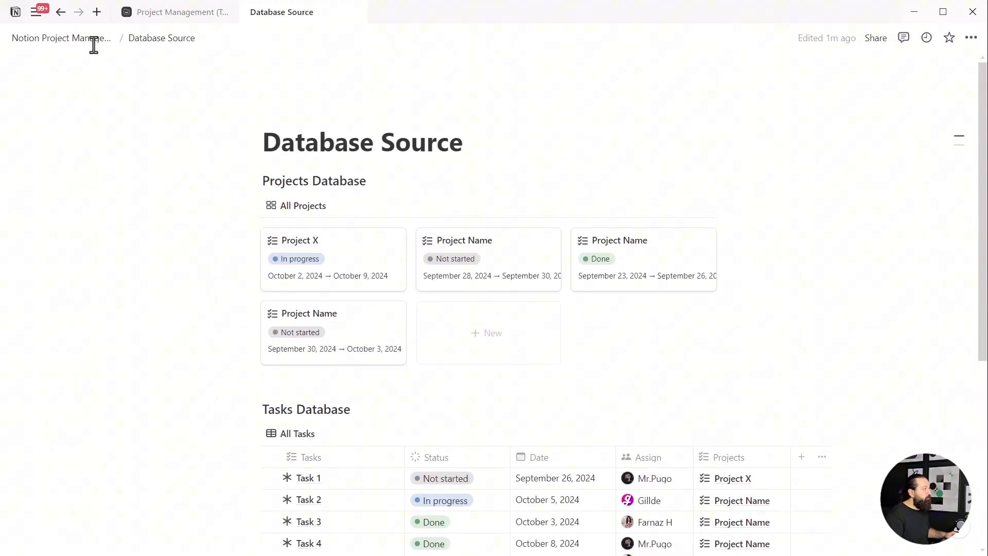
pyautogui.click(93, 39)
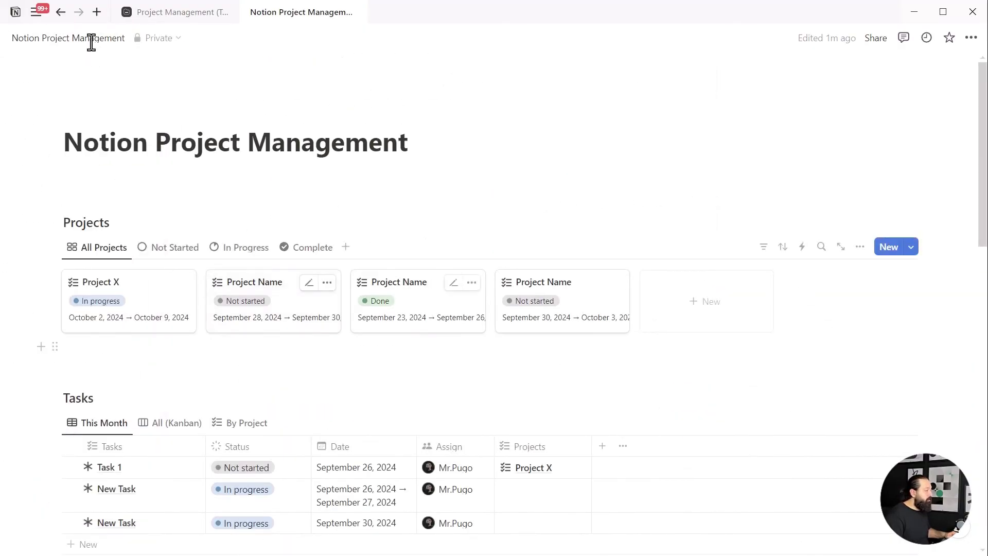
pyautogui.scroll(-5, 91, 46)
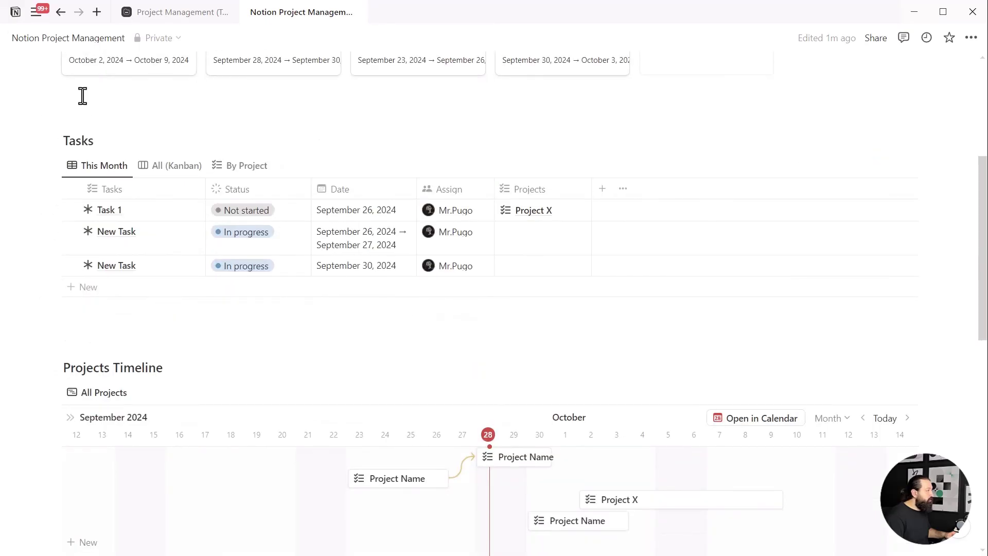
pyautogui.scroll(5, 83, 95)
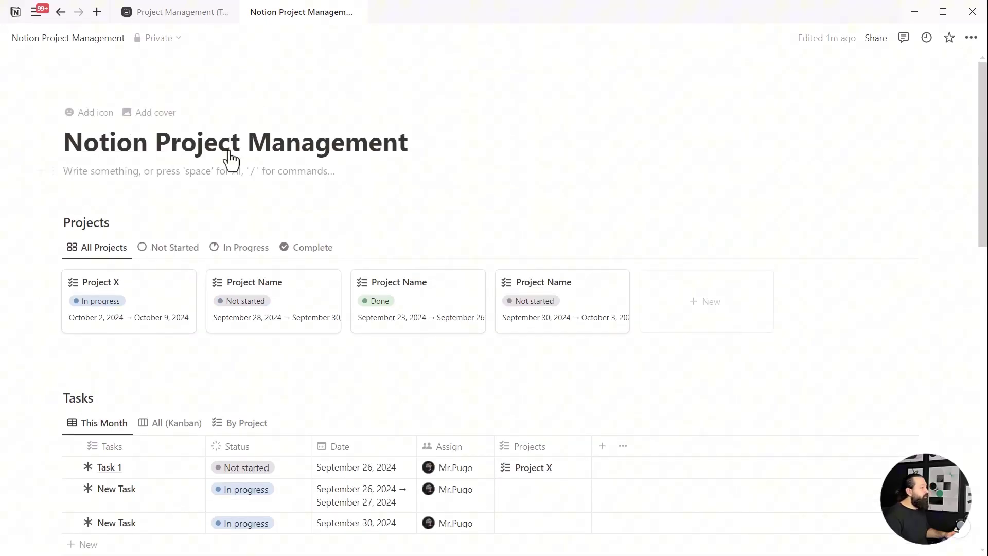
# - Give the page the black checklist icon from the Icons set
pyautogui.click(100, 114)
pyautogui.click(98, 127)
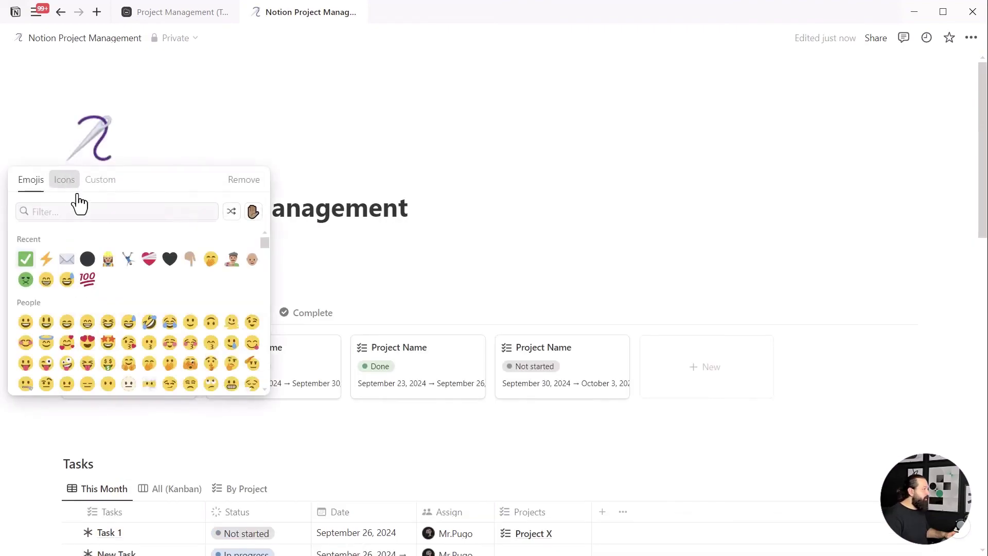
pyautogui.click(65, 180)
pyautogui.moveTo(25, 261)
pyautogui.click(17, 284)
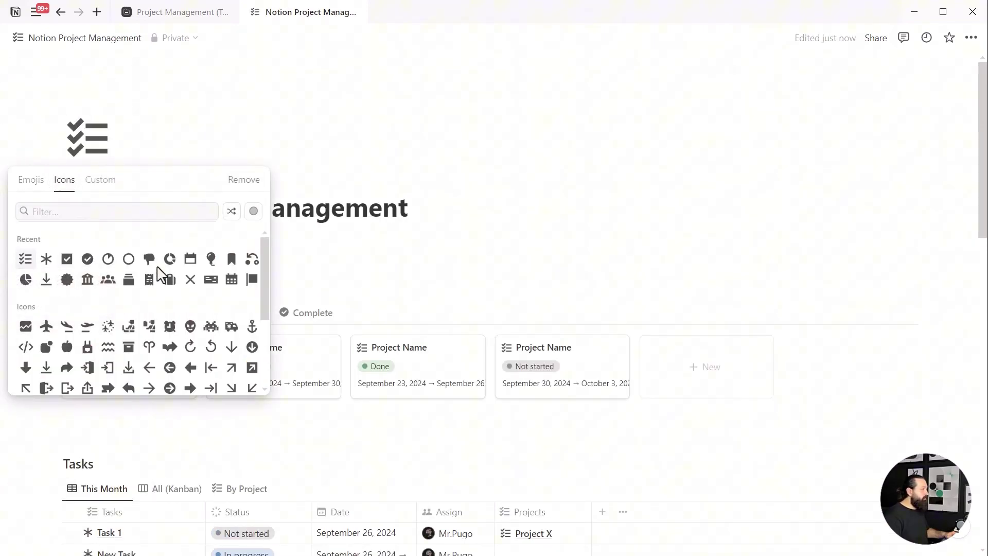
pyautogui.click(496, 214)
# - Delete the empty line beneath the page title
pyautogui.scroll(-15, 271, 249)
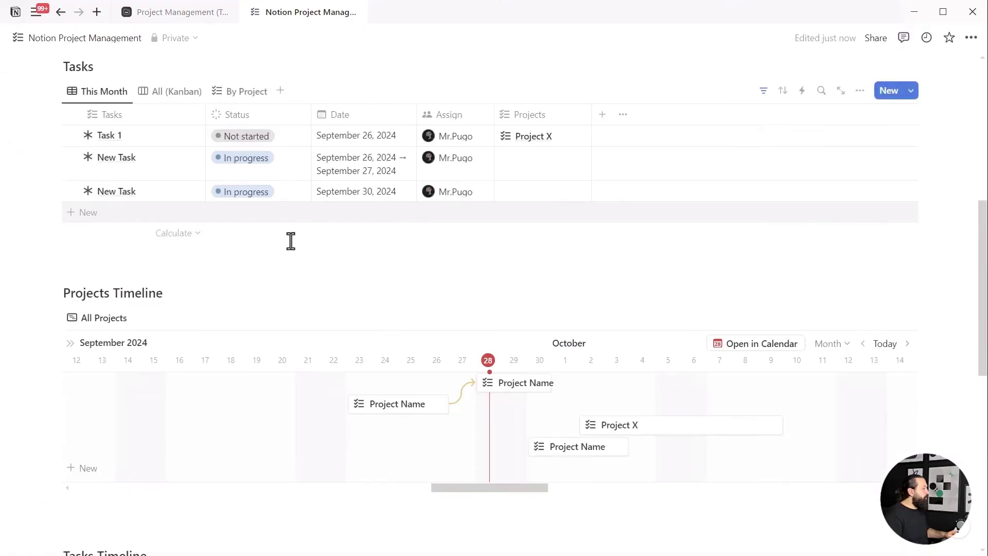
pyautogui.scroll(1, 232, 256)
pyautogui.scroll(14, 269, 313)
pyautogui.click(262, 249)
pyautogui.press('BackSpace')
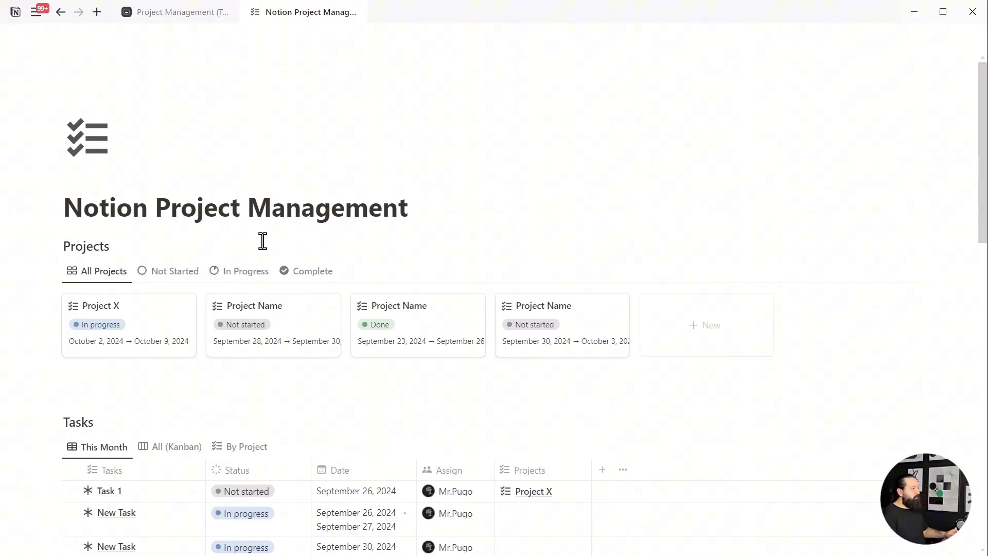
pyautogui.scroll(-9, 314, 249)
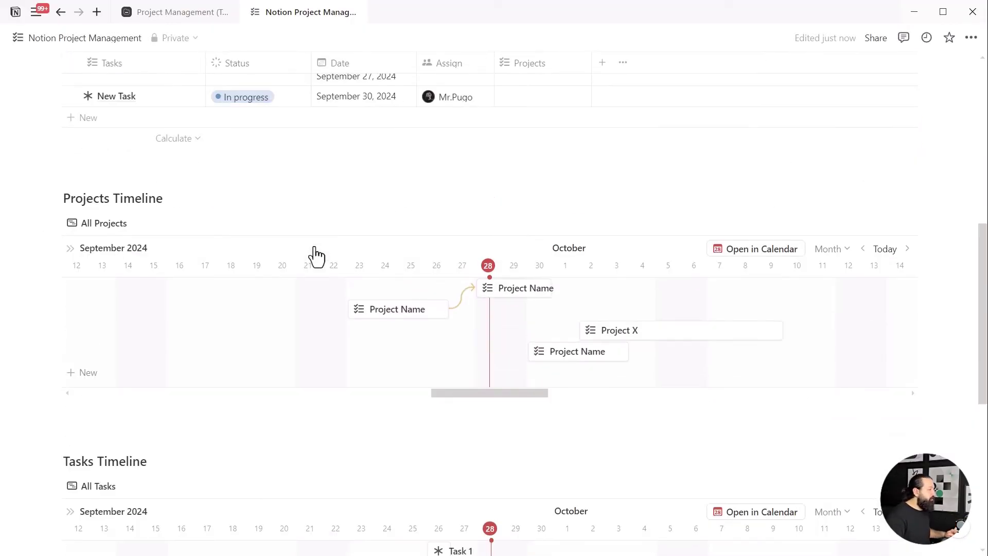
# - Browse the Project Management template's Tasks board, Timeline, welcome text and template galleries
pyautogui.click(174, 16)
pyautogui.scroll(-10, 386, 324)
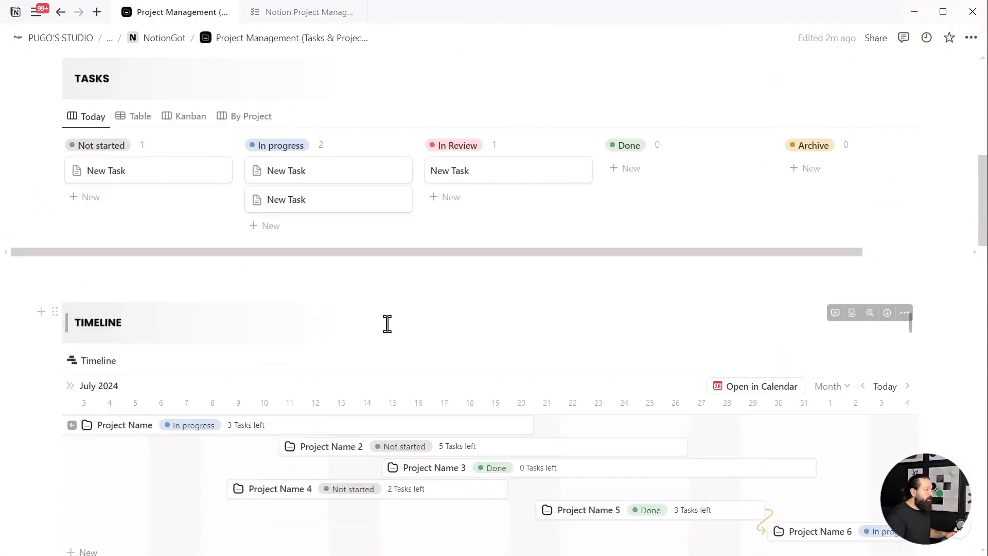
pyautogui.scroll(-6, 308, 332)
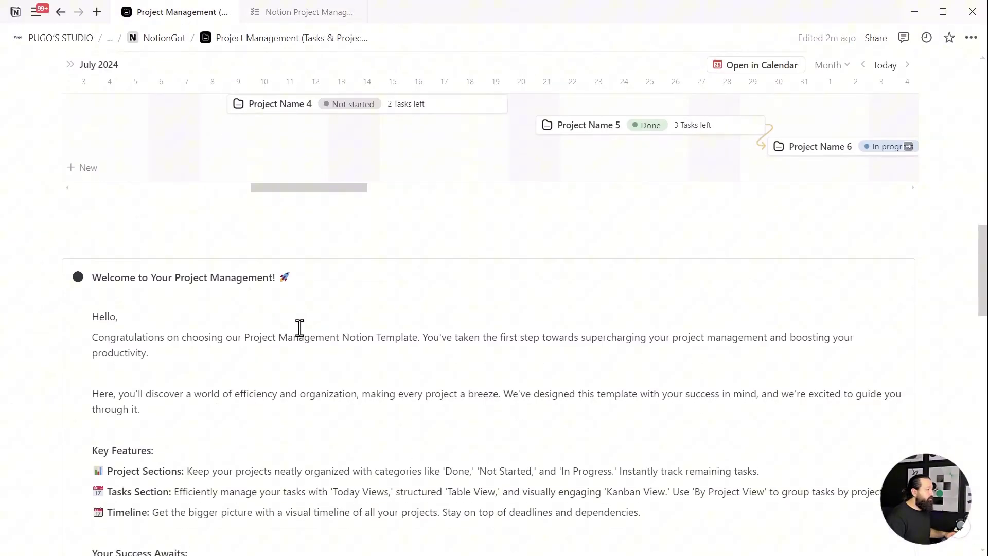
pyautogui.scroll(-15, 299, 327)
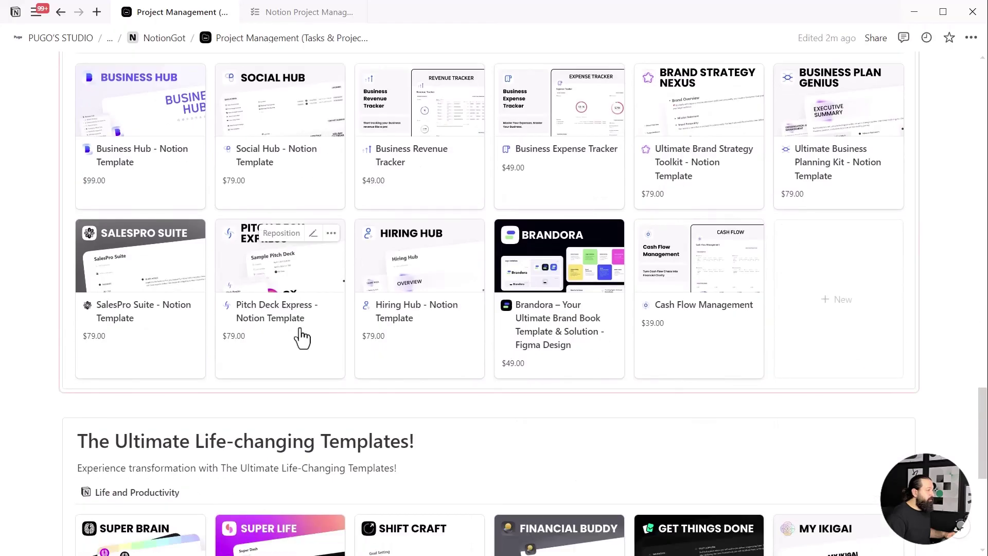
pyautogui.scroll(-7, 267, 329)
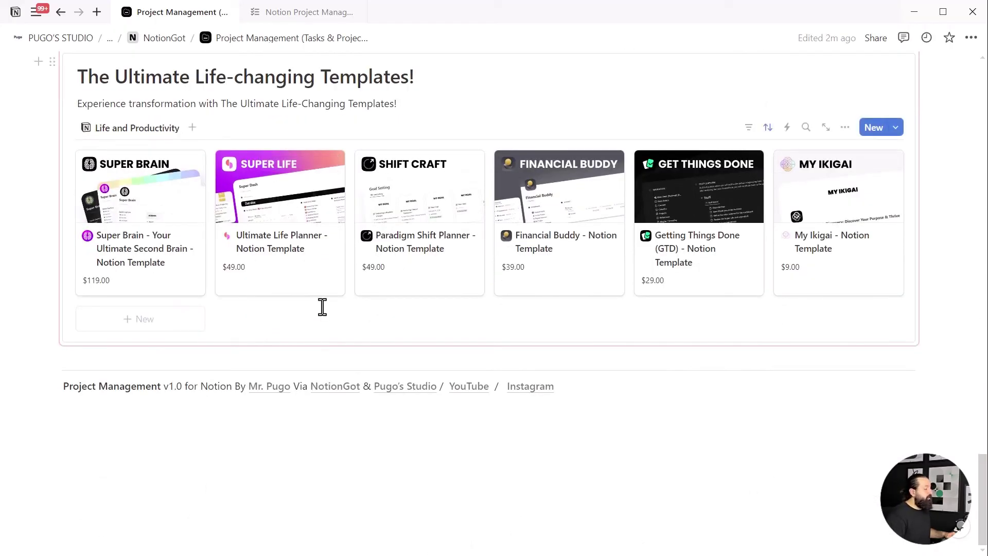
pyautogui.scroll(20, 320, 314)
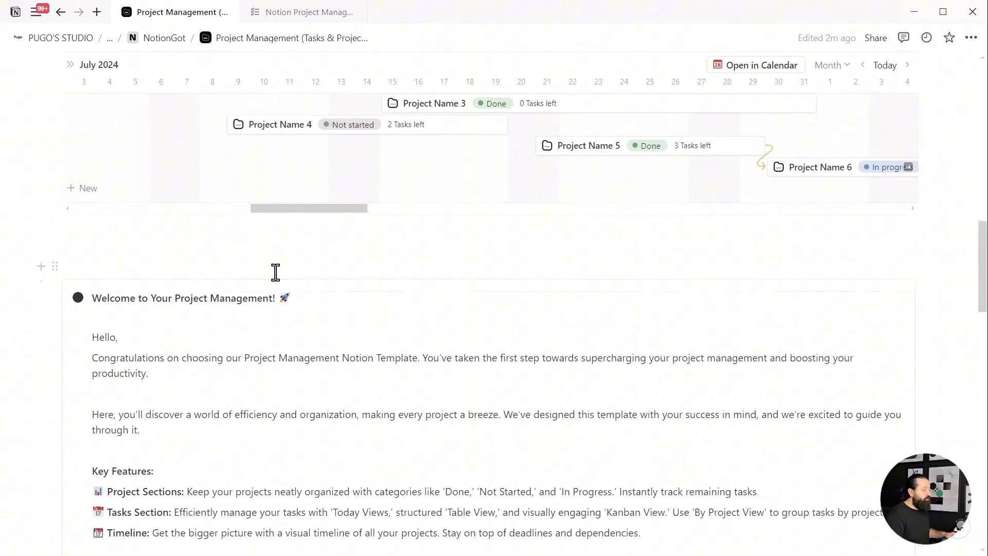
pyautogui.scroll(10, 276, 273)
# - Return to the Notion Project Management page and scroll back to its top
pyautogui.click(266, 15)
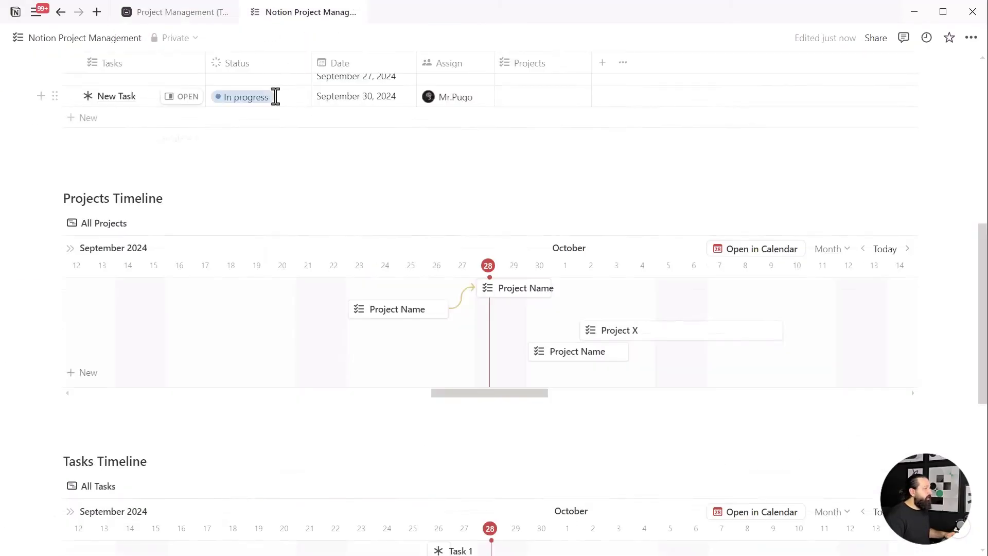
pyautogui.scroll(9, 277, 108)
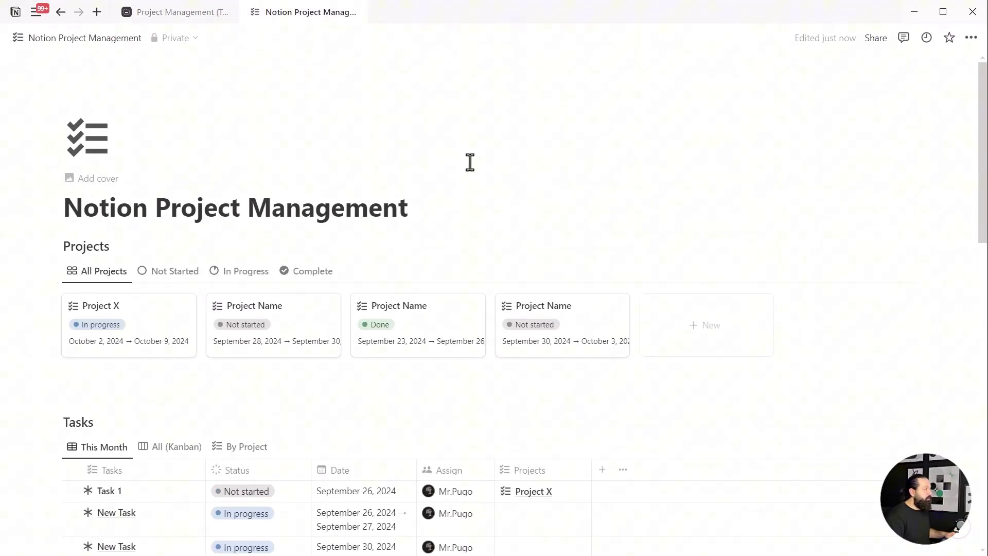